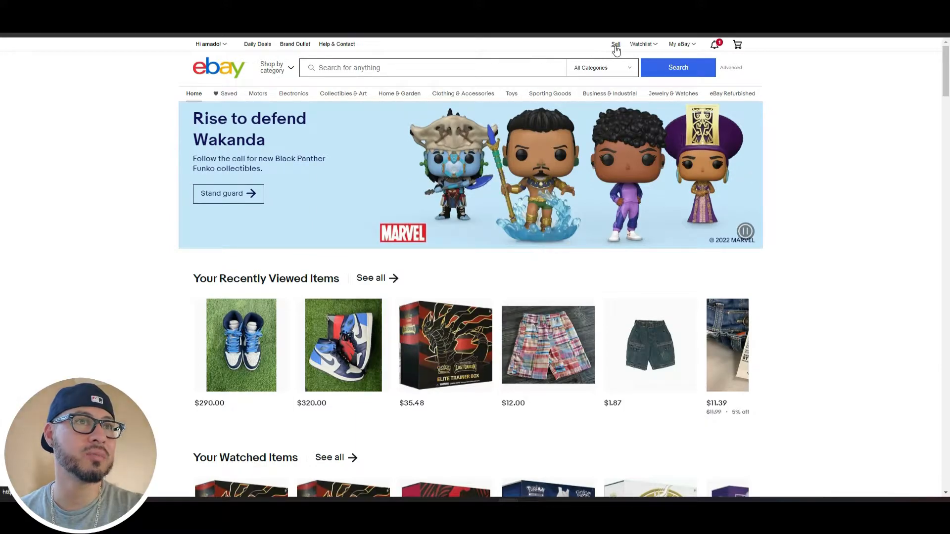
- Go to the selling area and start creating a single listing
click(615, 46)
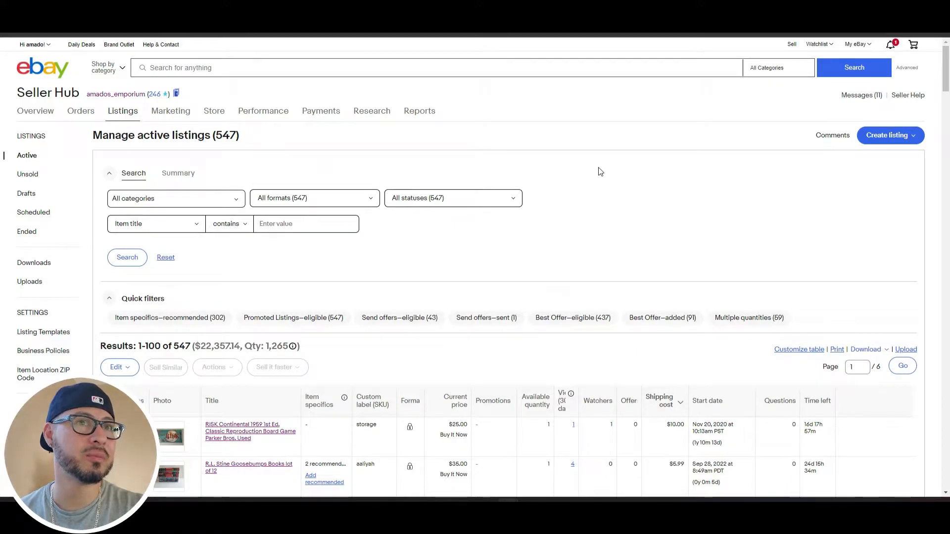
click(914, 135)
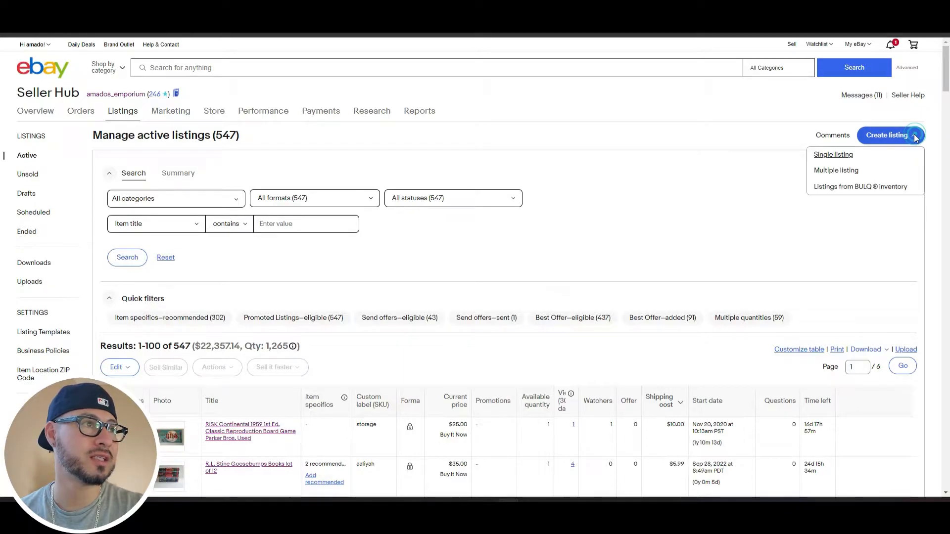
click(843, 159)
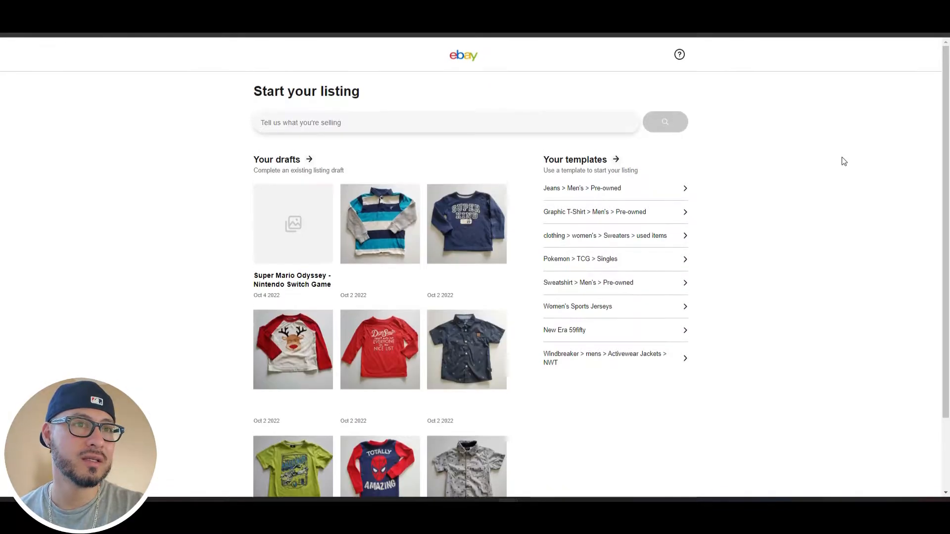
- Browse the saved drafts and open the blue, navy and white striped long-sleeve shirt draft
scroll(366, 297, down, 2)
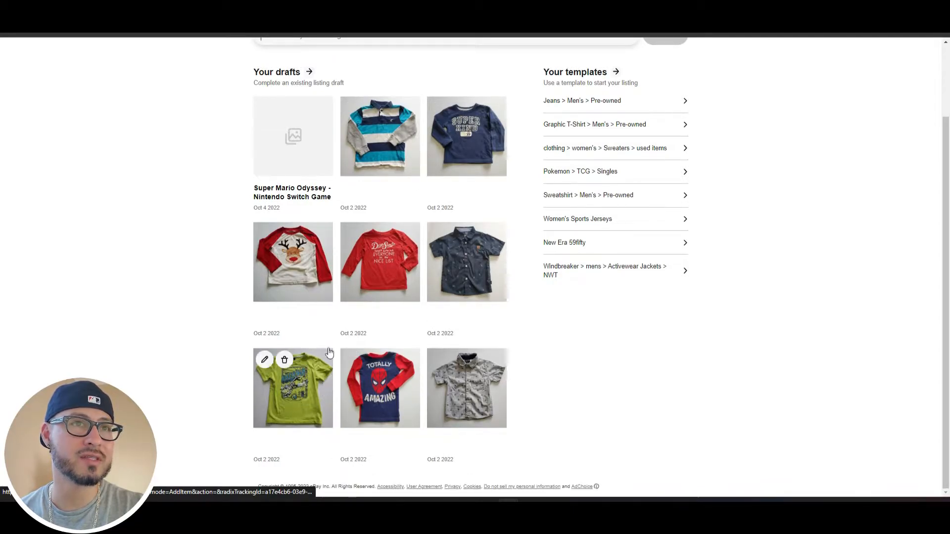
scroll(330, 206, up, 2)
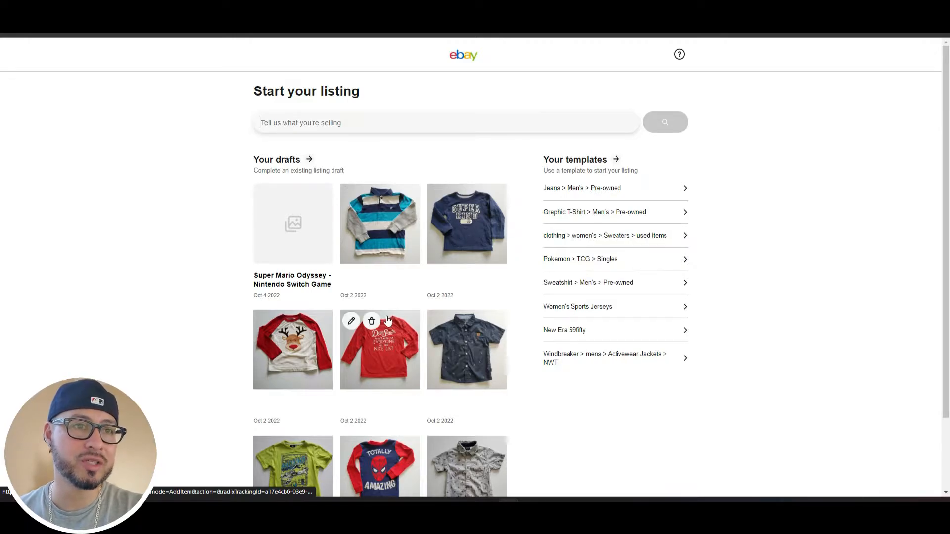
scroll(381, 359, down, 1)
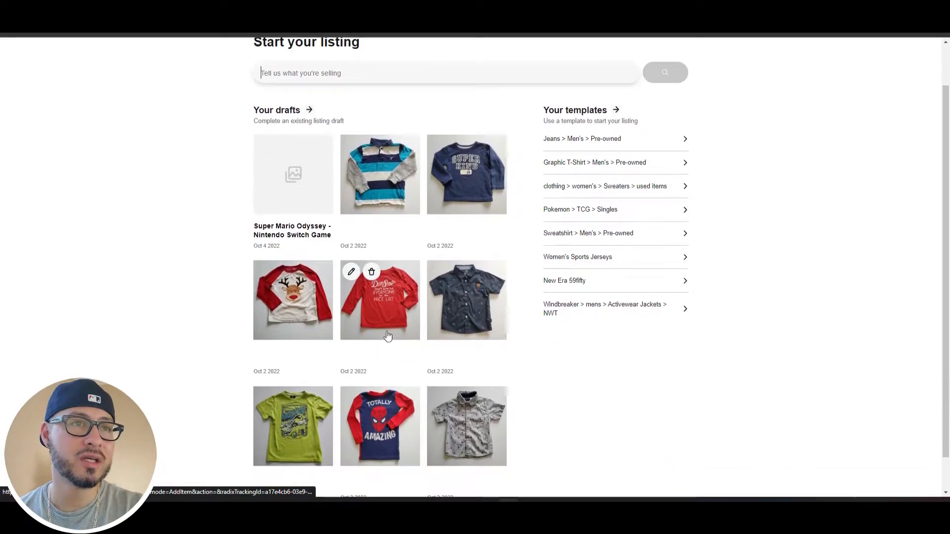
click(379, 183)
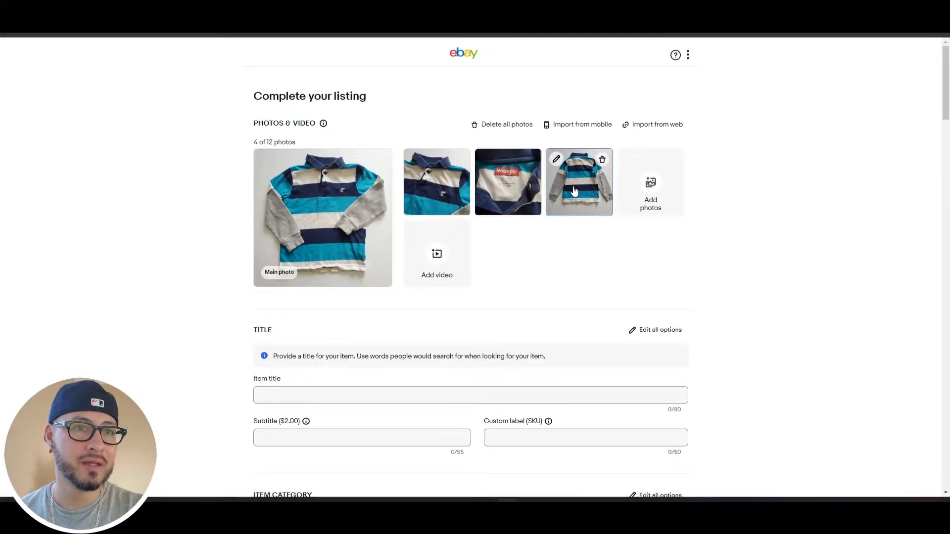
- Review the striped shirt draft from title through item specifics, condition, description, pricing, shipping and preferences to the final listing options
click(269, 393)
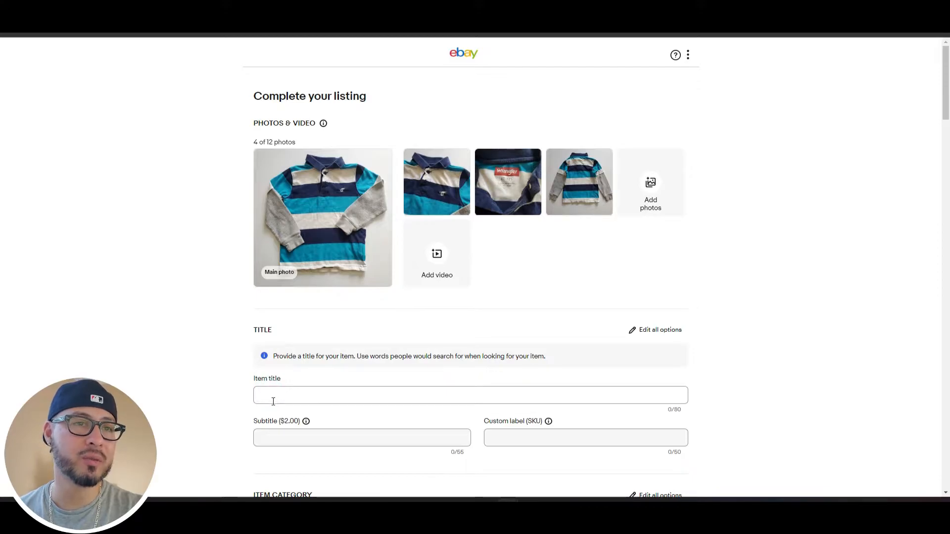
scroll(183, 338, down, 9)
scroll(432, 298, down, 5)
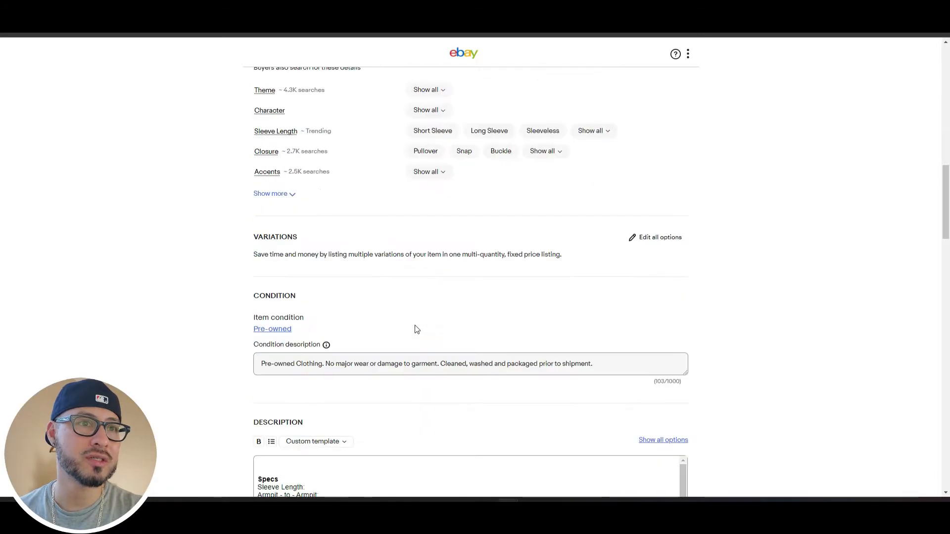
scroll(416, 321, down, 3)
drag(258, 215, 660, 204)
scroll(557, 306, down, 3)
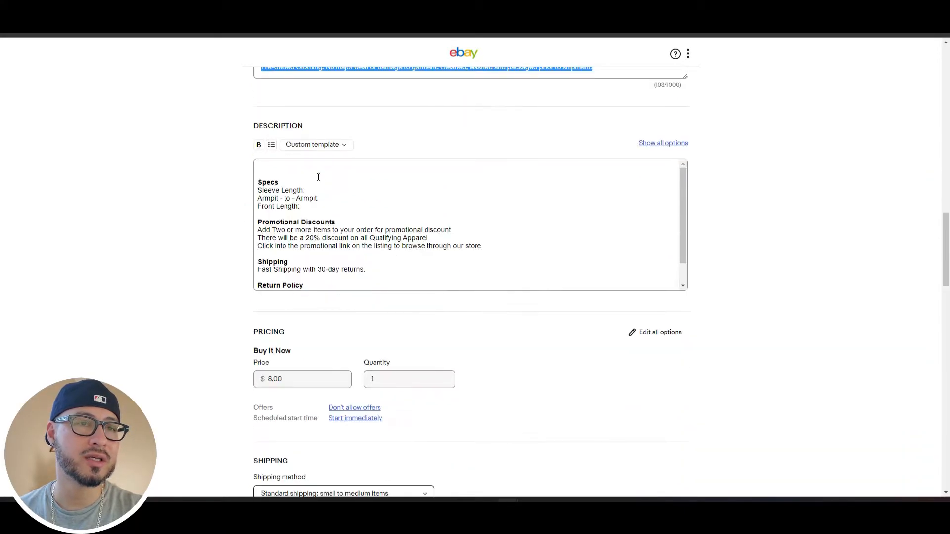
drag(267, 178, 407, 292)
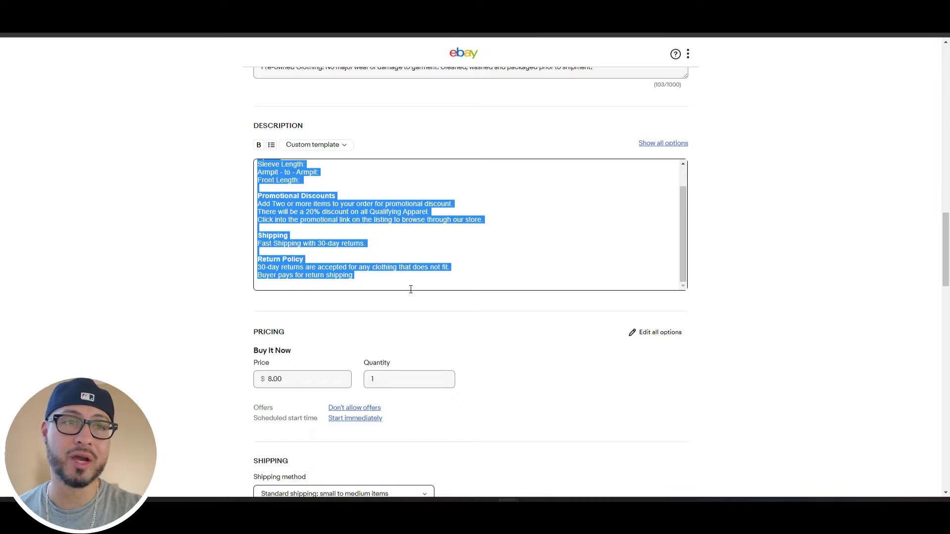
scroll(412, 289, down, 3)
click(307, 236)
scroll(393, 285, down, 3)
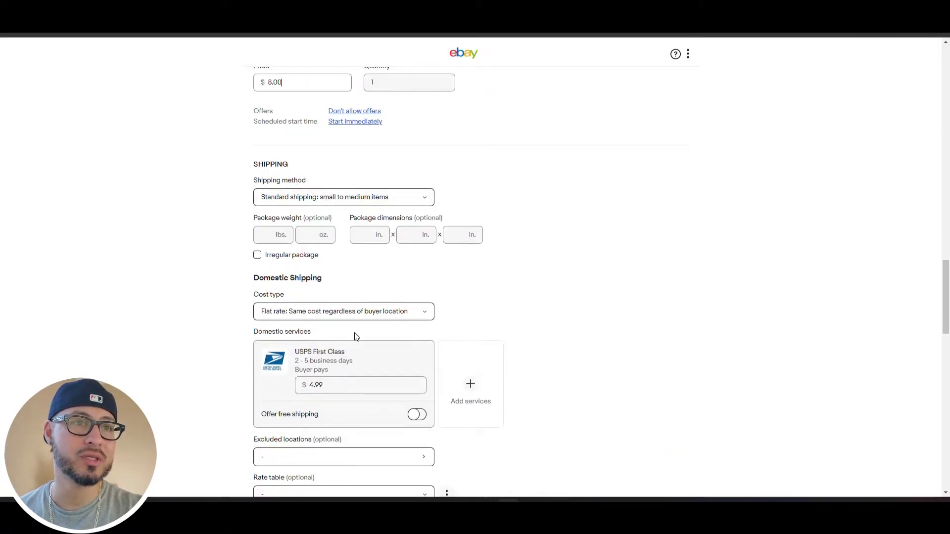
scroll(416, 356, down, 4)
scroll(416, 356, down, 10)
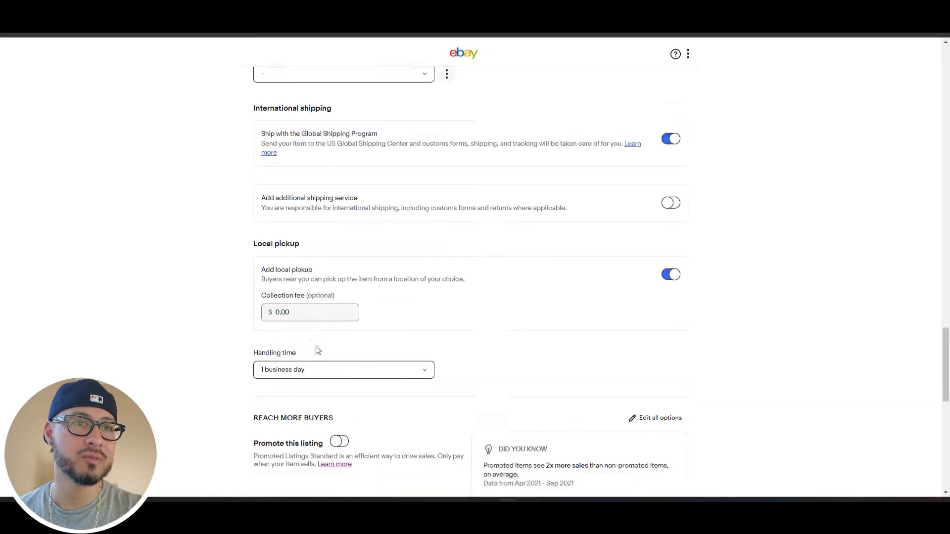
scroll(320, 349, down, 4)
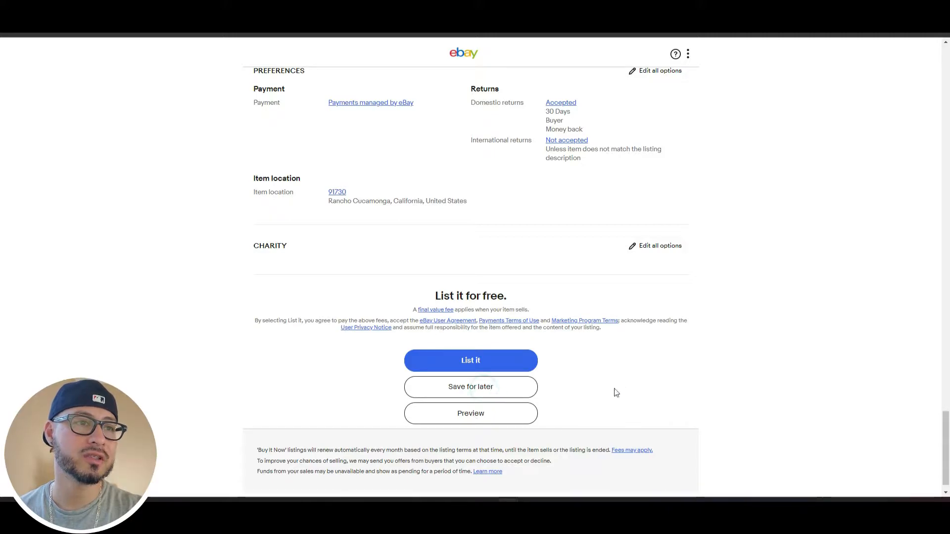
- Preview the striped shirt listing, examine its price, shipping, returns, seller notes and description, and close the preview
click(514, 418)
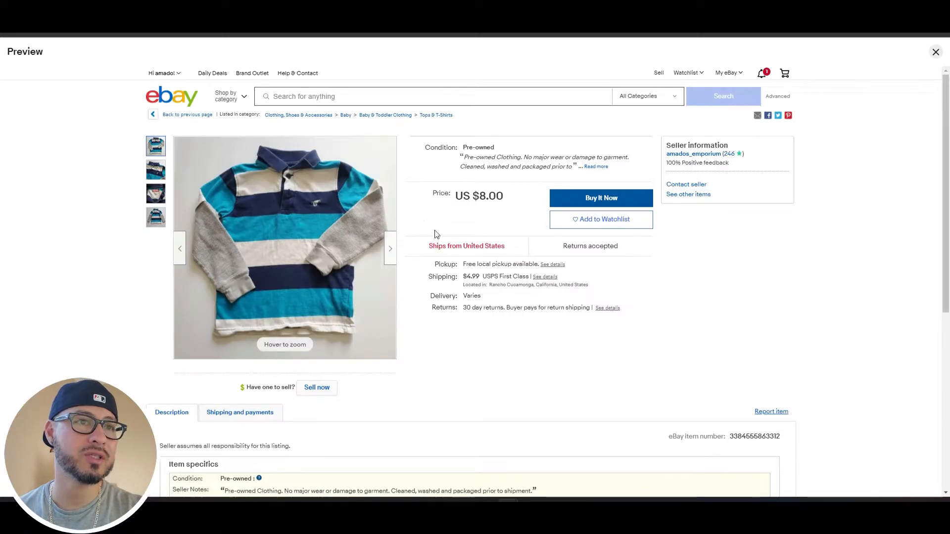
scroll(462, 262, down, 2)
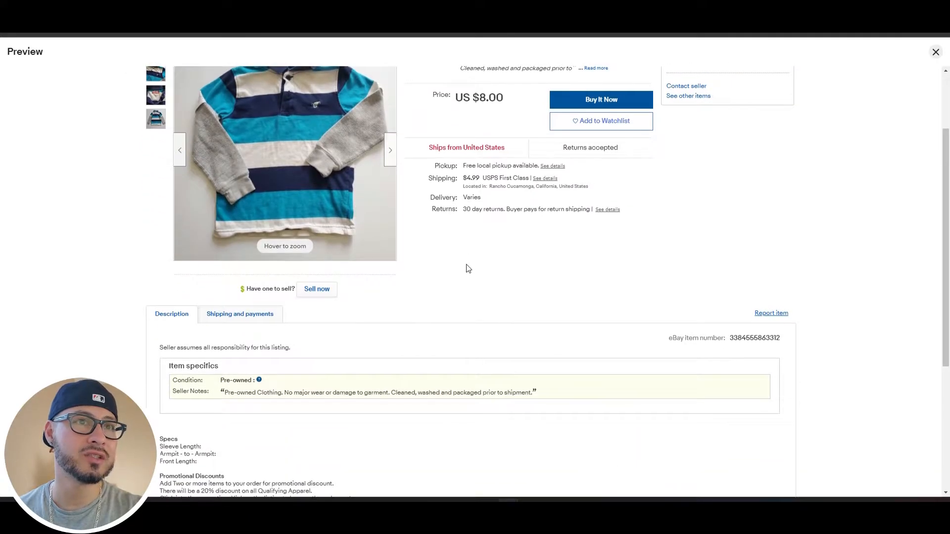
scroll(395, 182, up, 1)
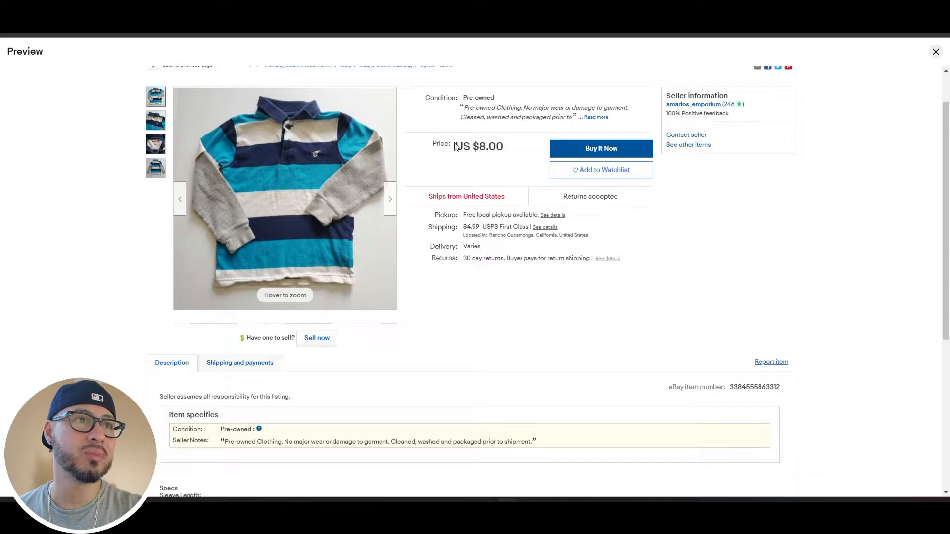
scroll(496, 156, up, 1)
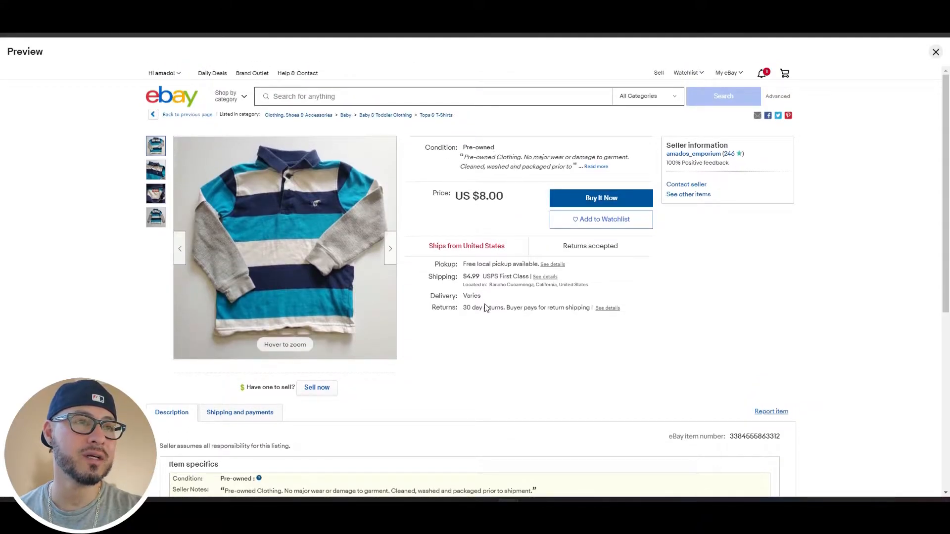
scroll(475, 337, down, 3)
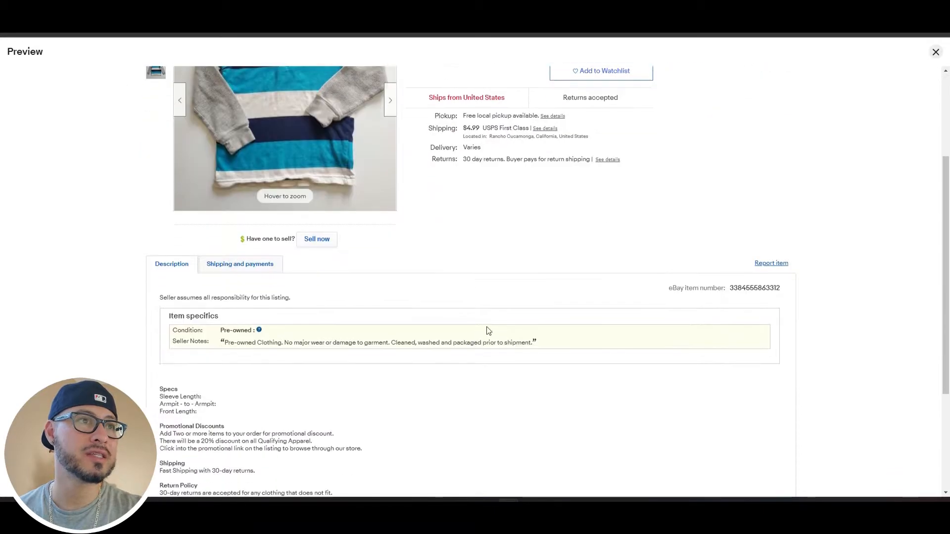
scroll(589, 223, up, 3)
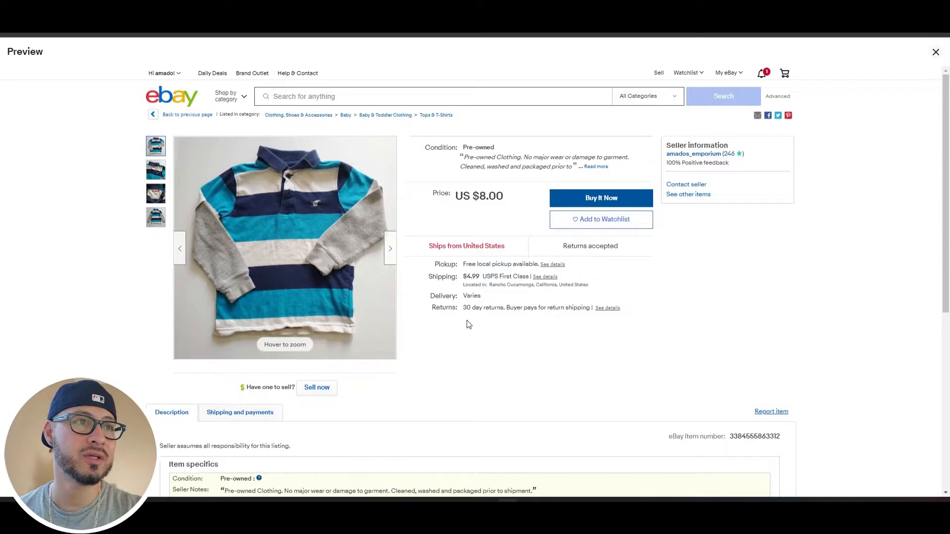
scroll(490, 374, down, 4)
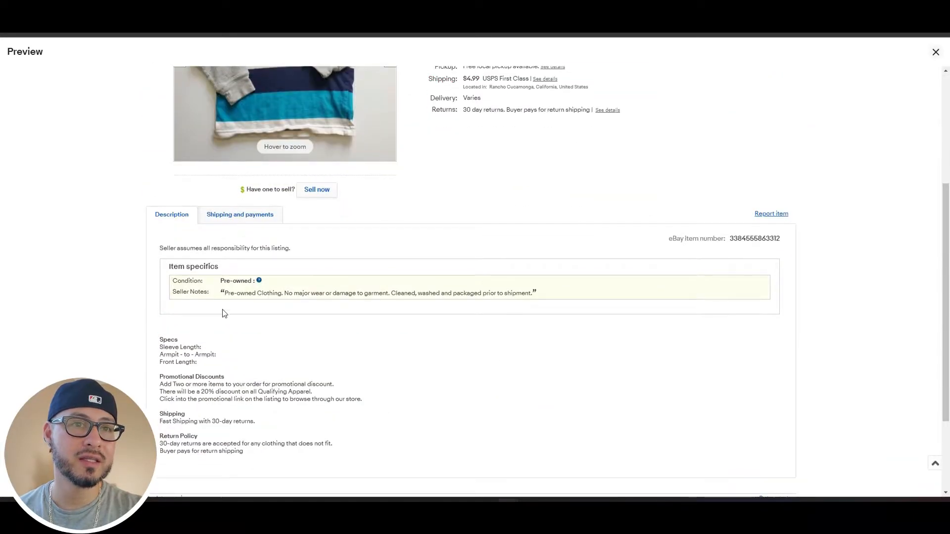
drag(161, 324, 257, 453)
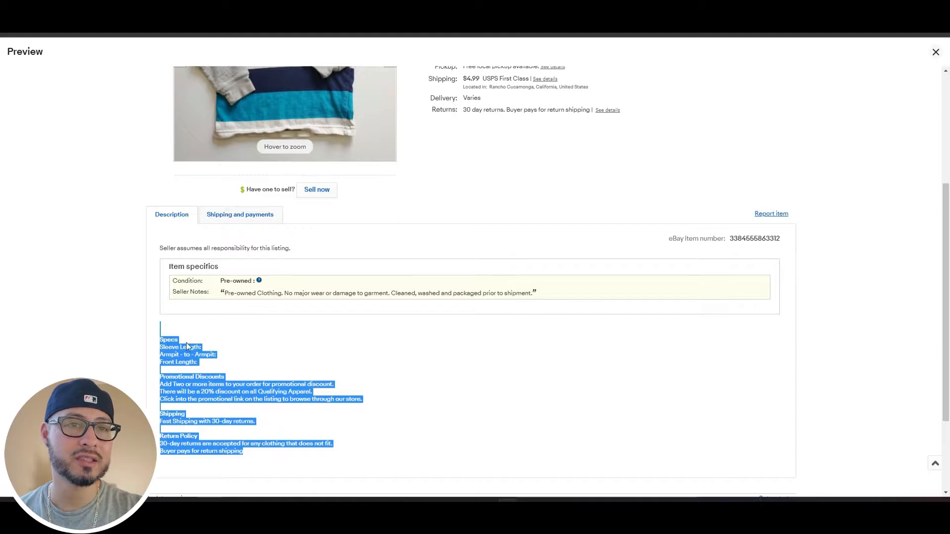
click(171, 351)
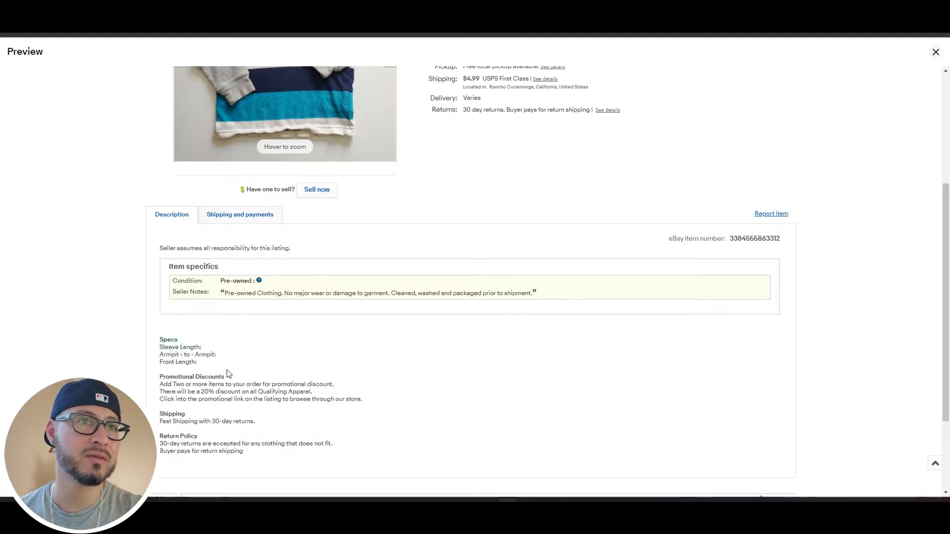
scroll(441, 378, down, 3)
scroll(496, 362, up, 4)
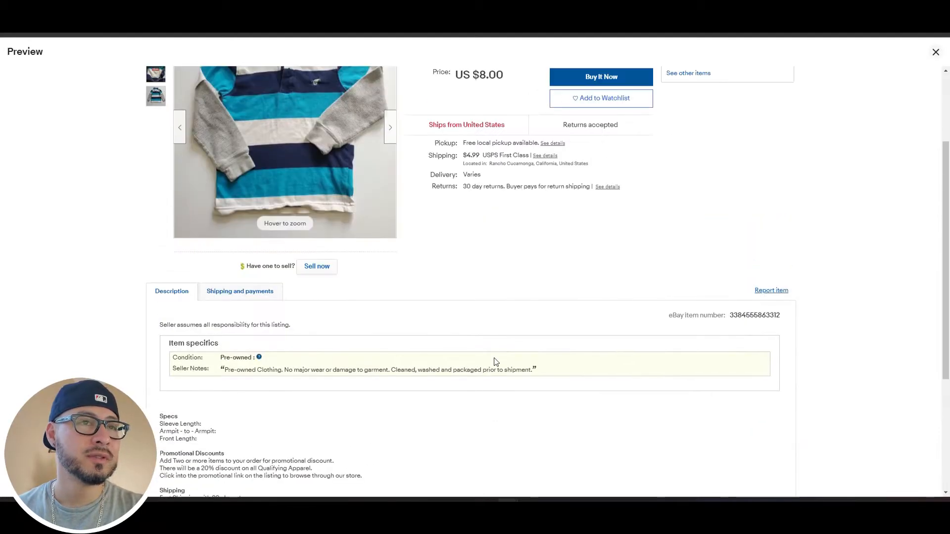
scroll(496, 362, up, 2)
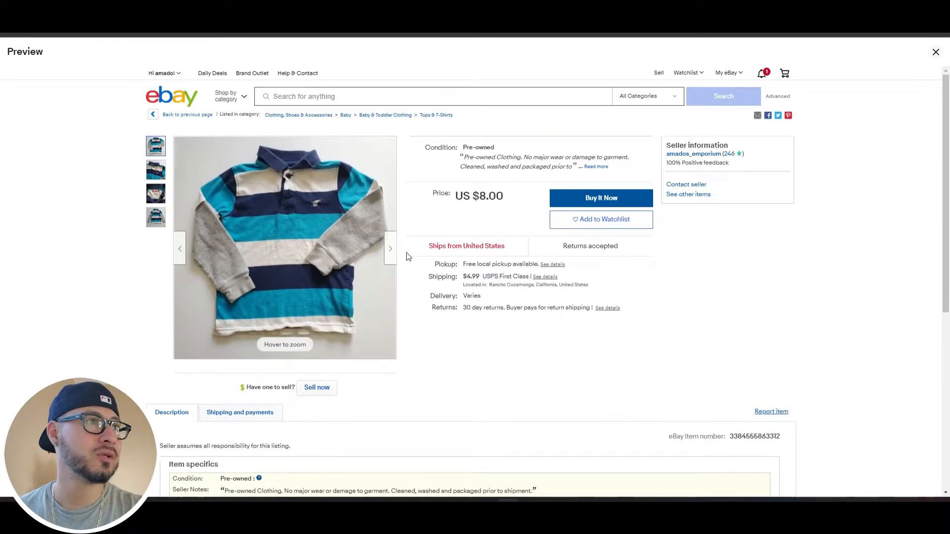
click(935, 52)
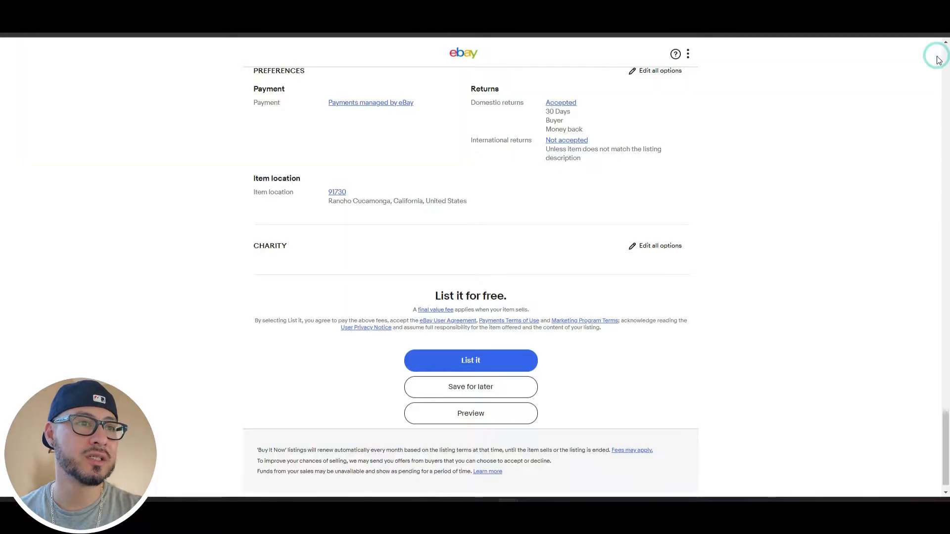
- Save the striped shirt draft for later and start another single listing
click(488, 393)
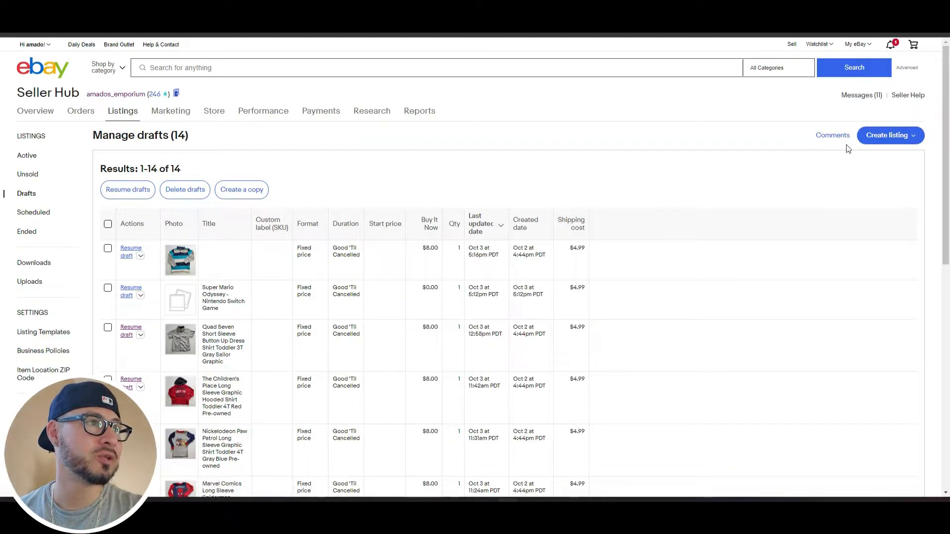
click(900, 134)
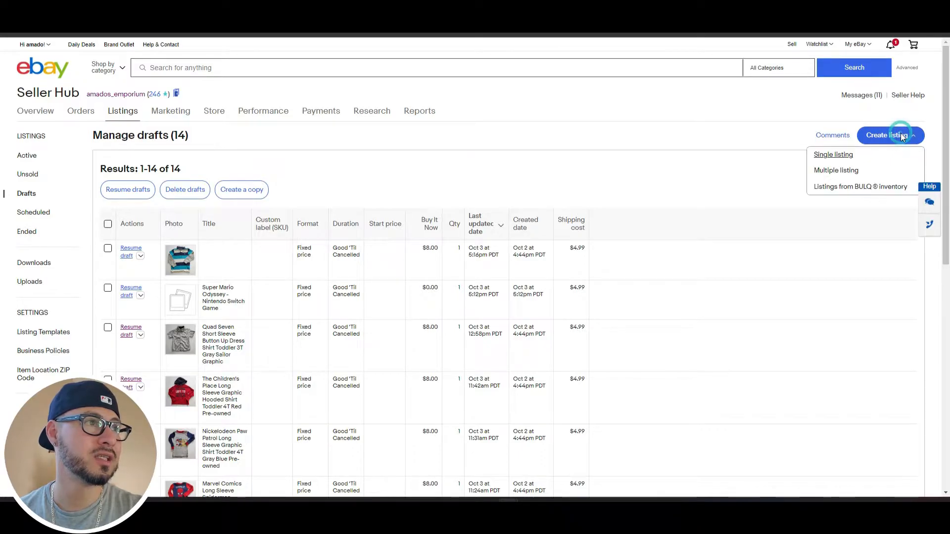
click(845, 157)
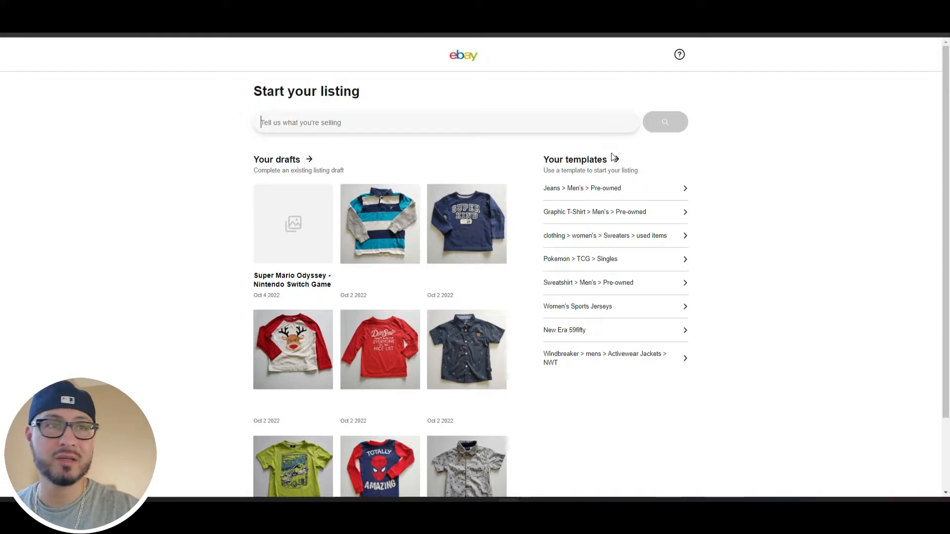
- Build the item entry "jordan 1 high chicago 2015" from Jordan 1 and its suggested keywords, and clear it again
mouse_move(418, 259)
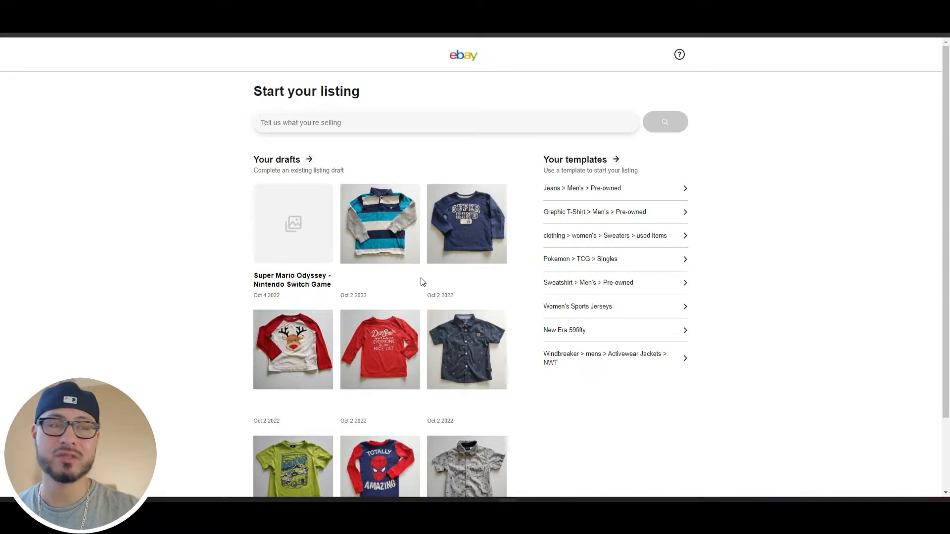
click(401, 126)
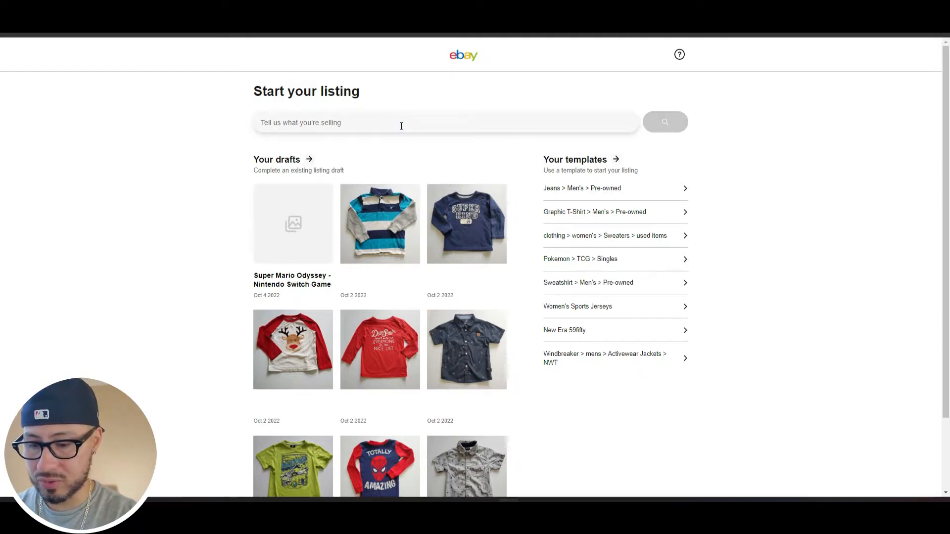
text(Jordan 1)
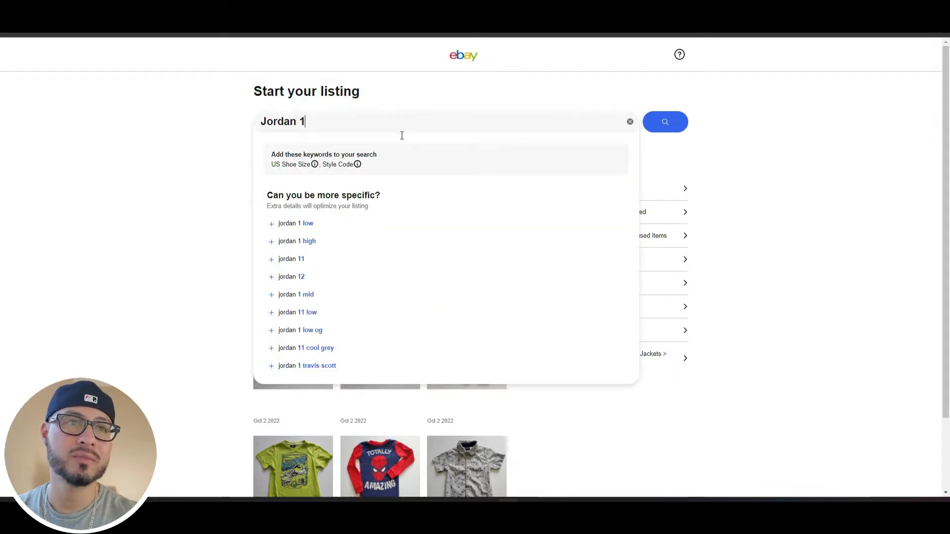
click(314, 242)
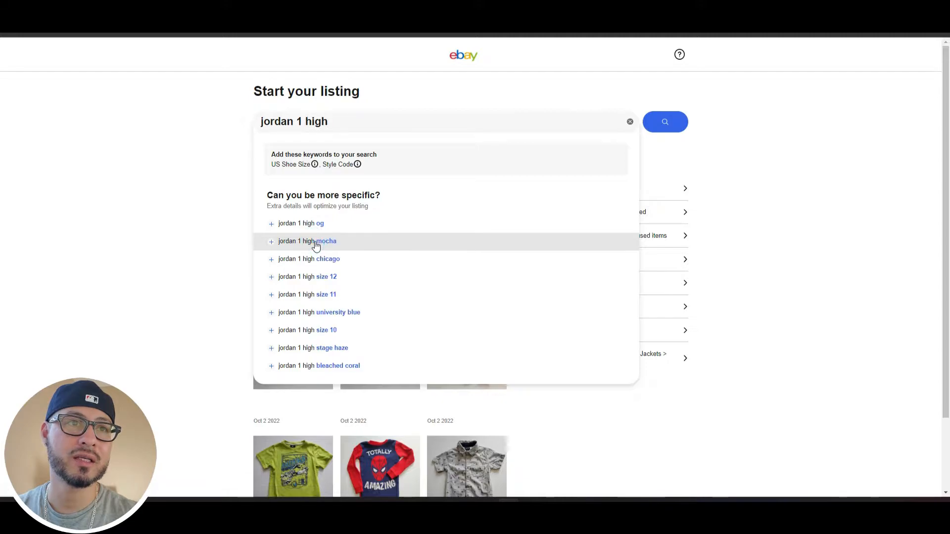
click(334, 259)
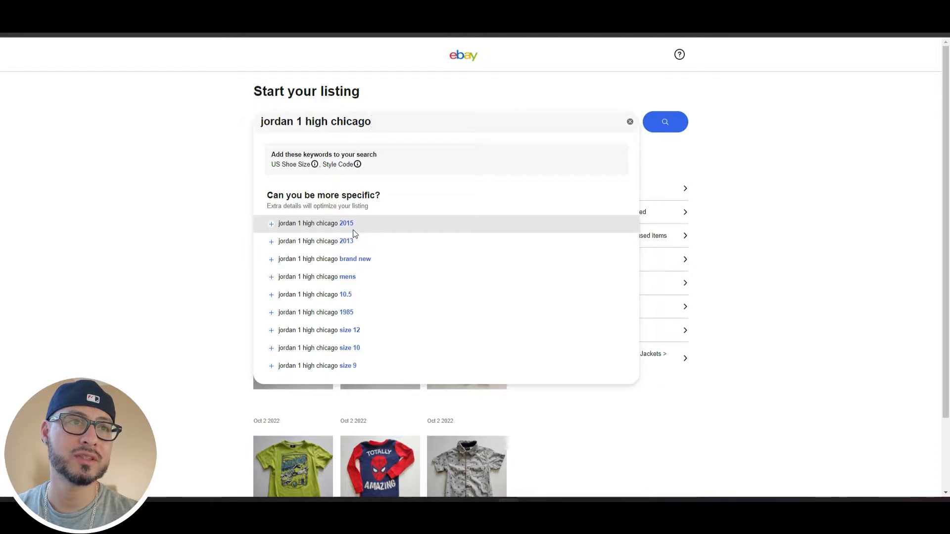
click(341, 227)
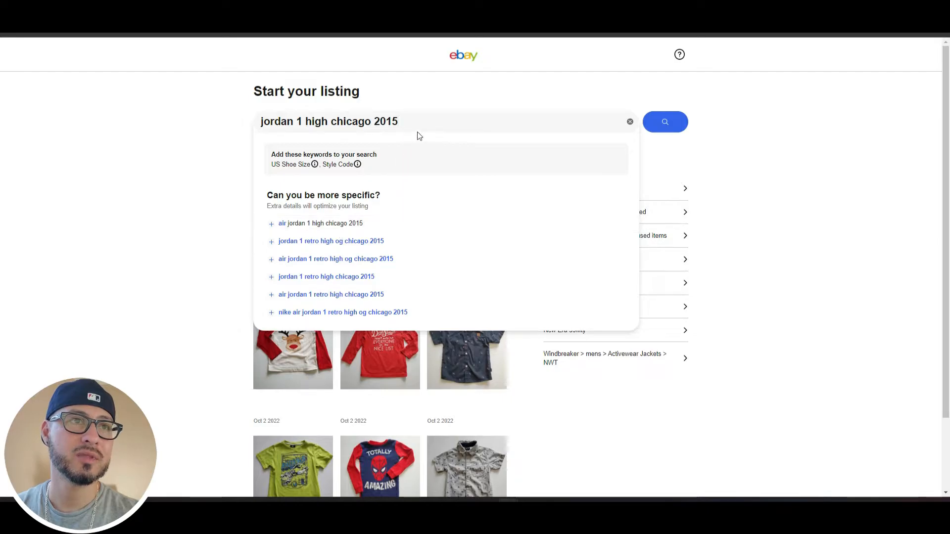
drag(420, 121, 254, 139)
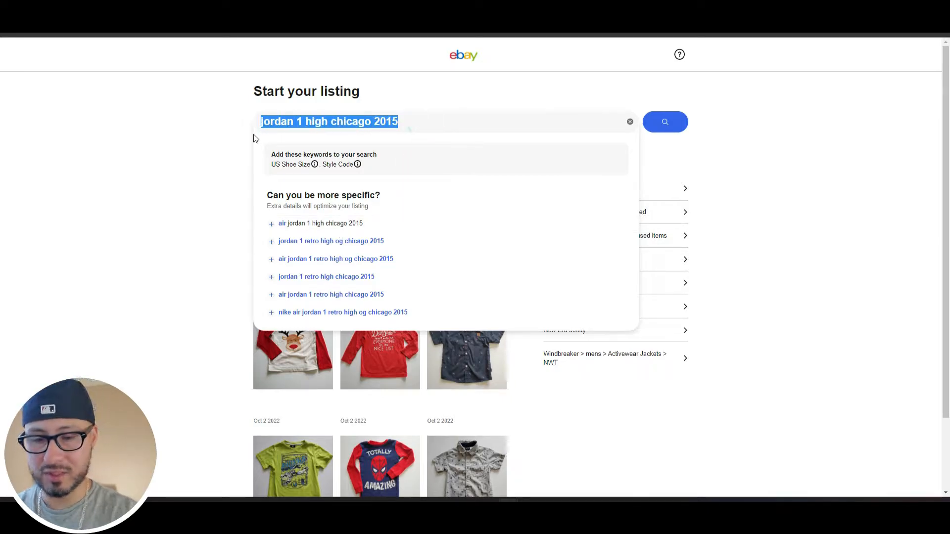
key(BackSpace)
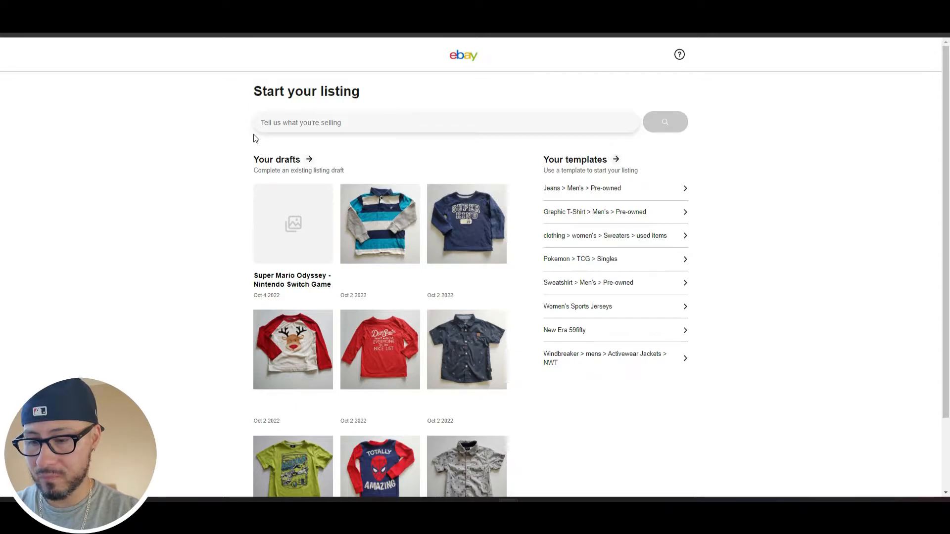
text(Sweater)
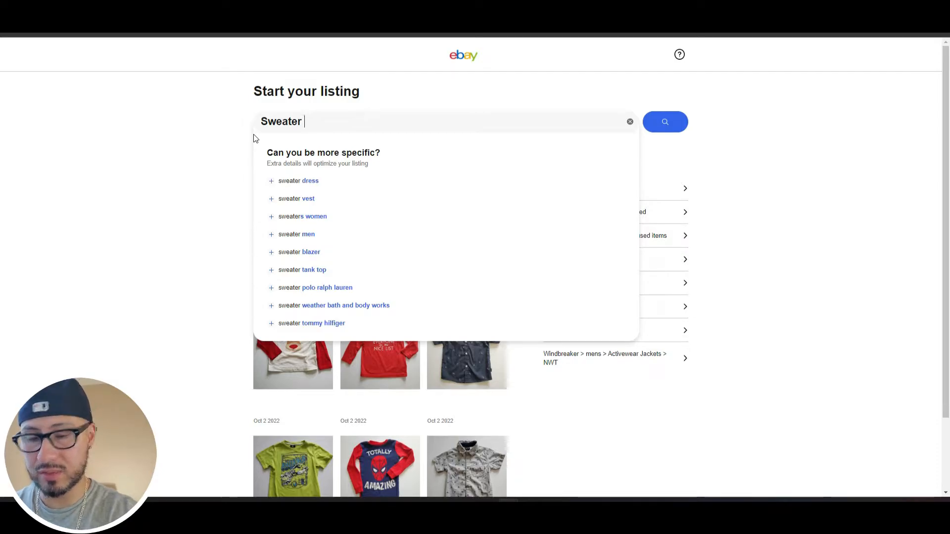
text( Nike)
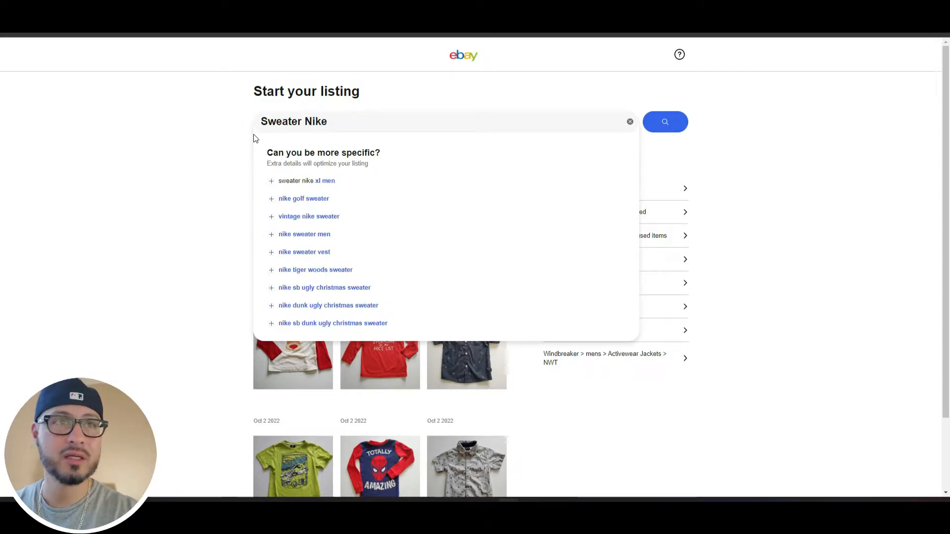
key(BackSpace)
key(BackSpace)
key(BackSpace)
key(BackSpace)
key(BackSpace)
key(BackSpace)
key(BackSpace)
key(BackSpace)
key(BackSpace)
key(BackSpace)
key(BackSpace)
key(BackSpace)
- Search for a listing match with the item name "Nike Men's sweater hoodie black"
text(N)
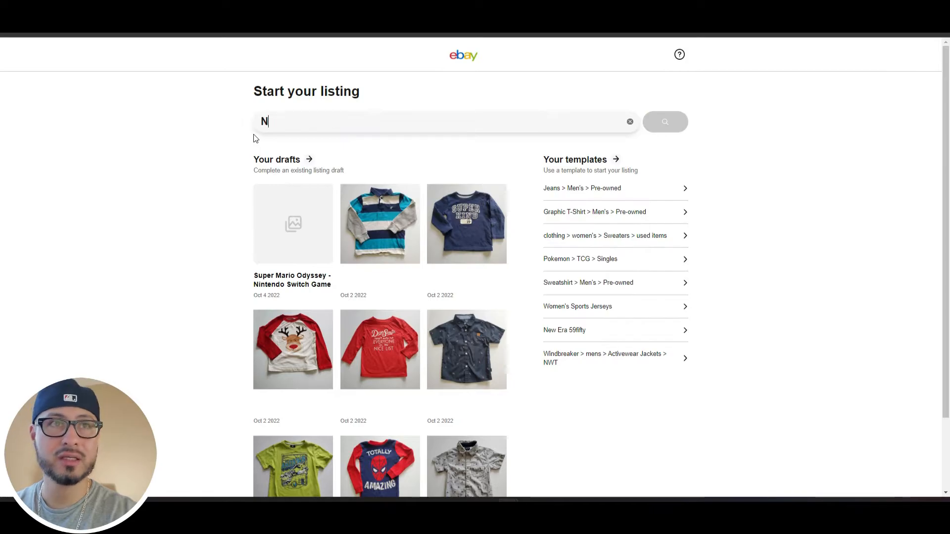
text(ike sweater)
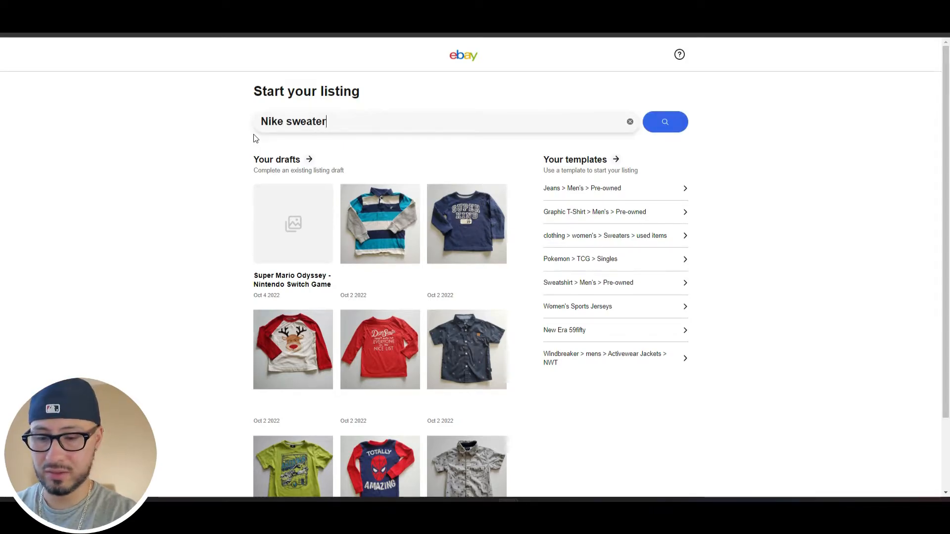
text( hoodie)
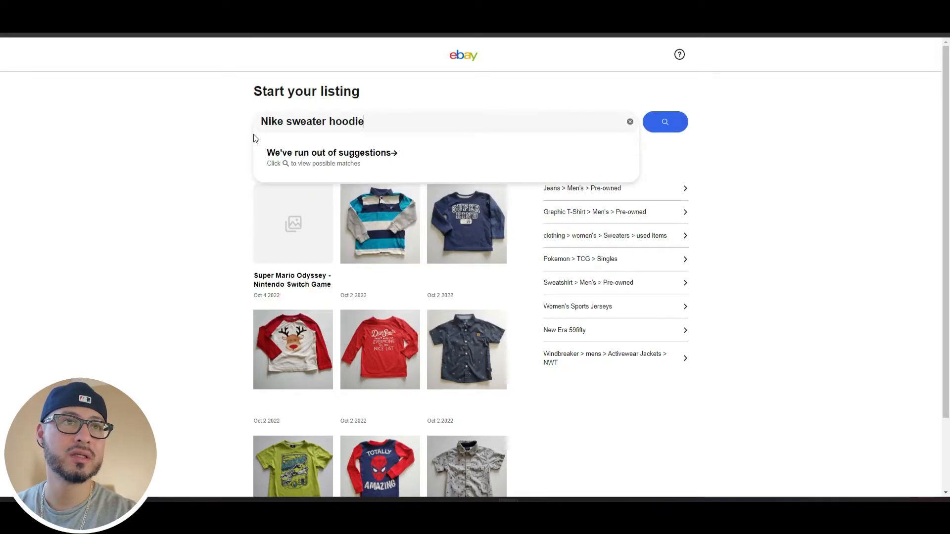
text( b)
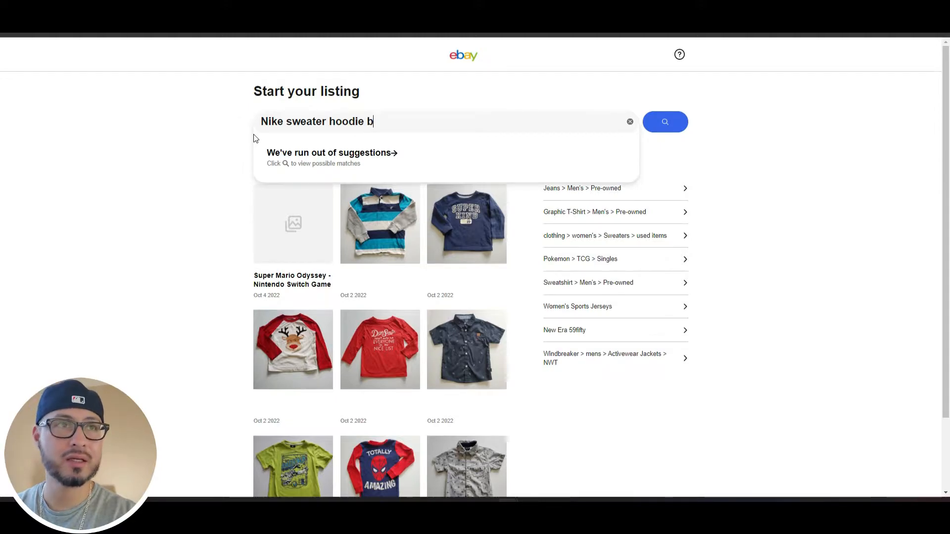
text(lack)
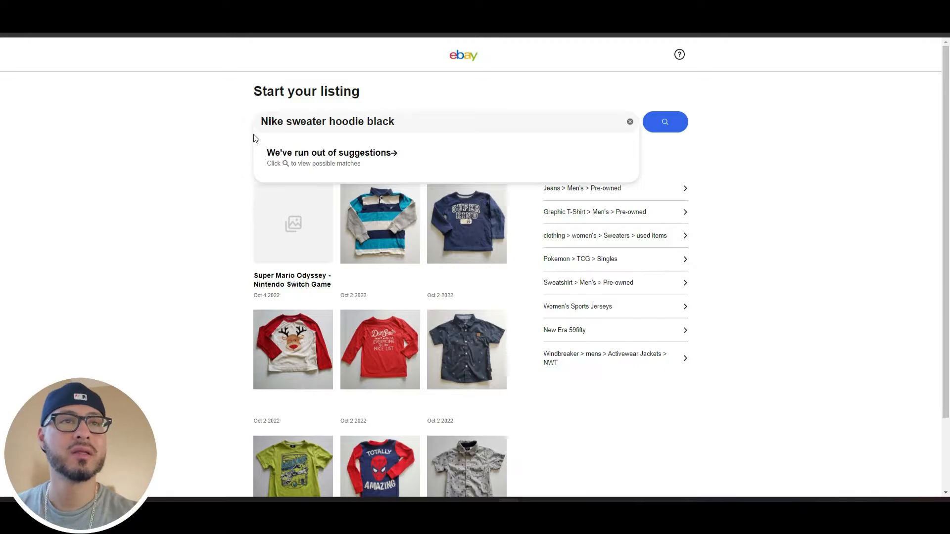
click(286, 123)
text(Men)
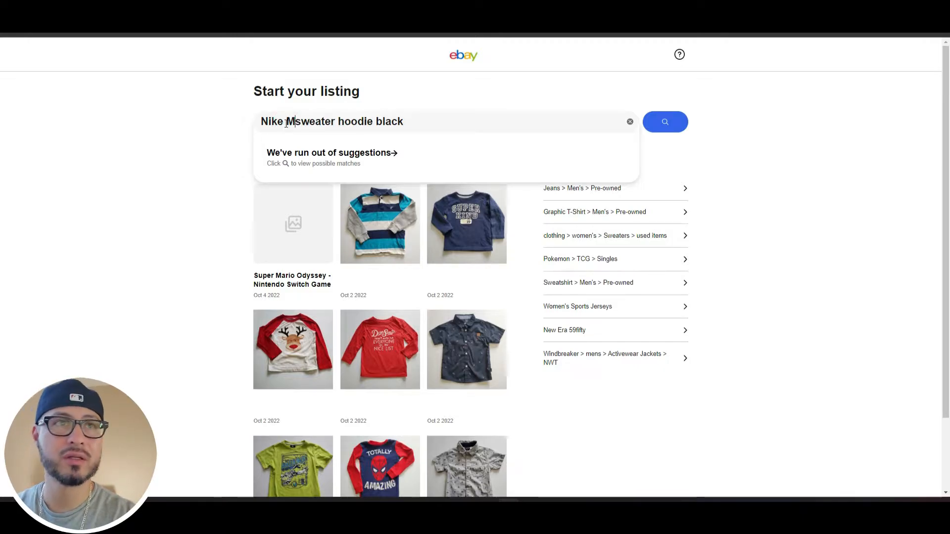
text('s)
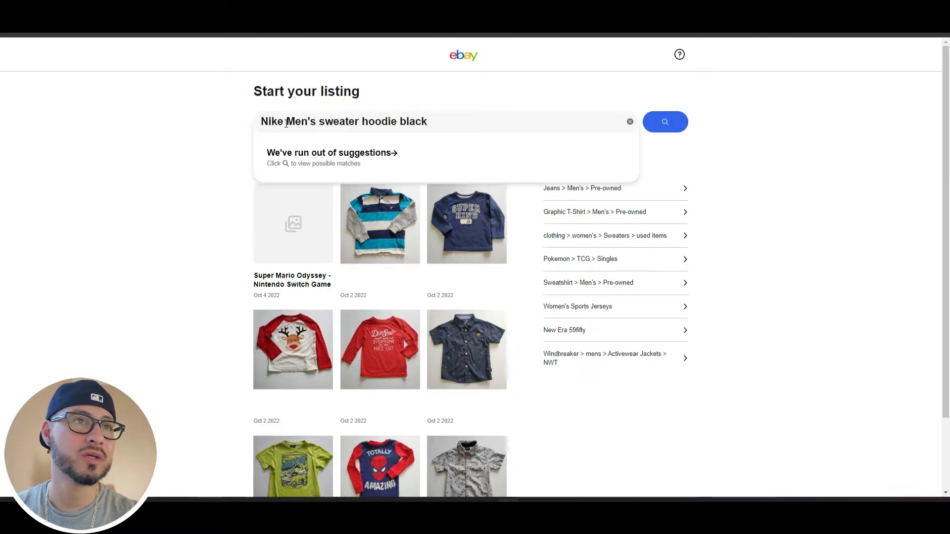
click(665, 122)
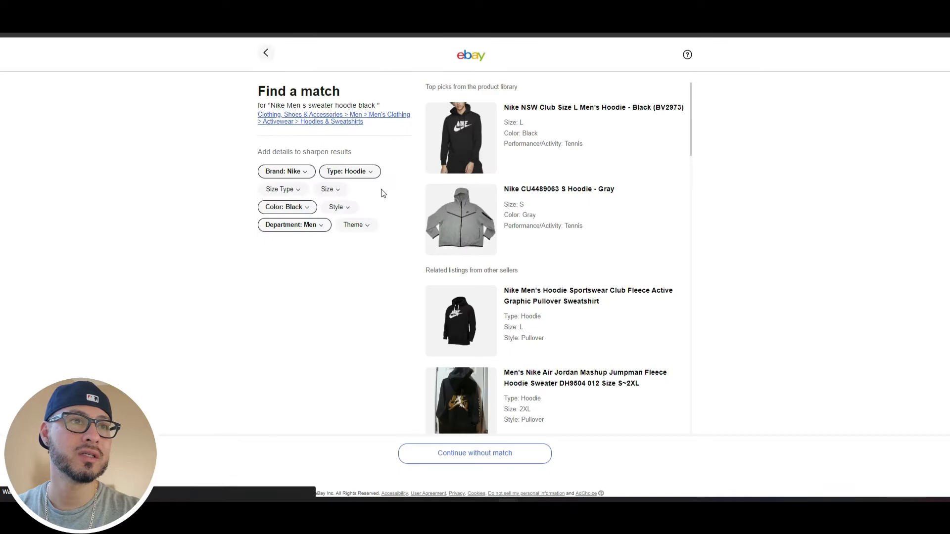
- Continue without a product match and set the item's condition to Pre-owned to reach the listing form
scroll(452, 342, down, 3)
scroll(451, 343, down, 3)
scroll(449, 198, up, 5)
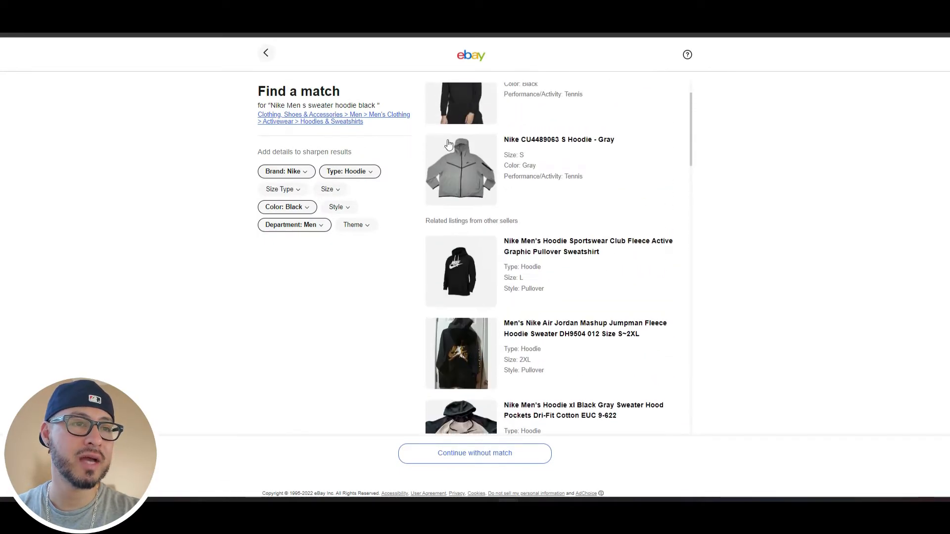
click(484, 458)
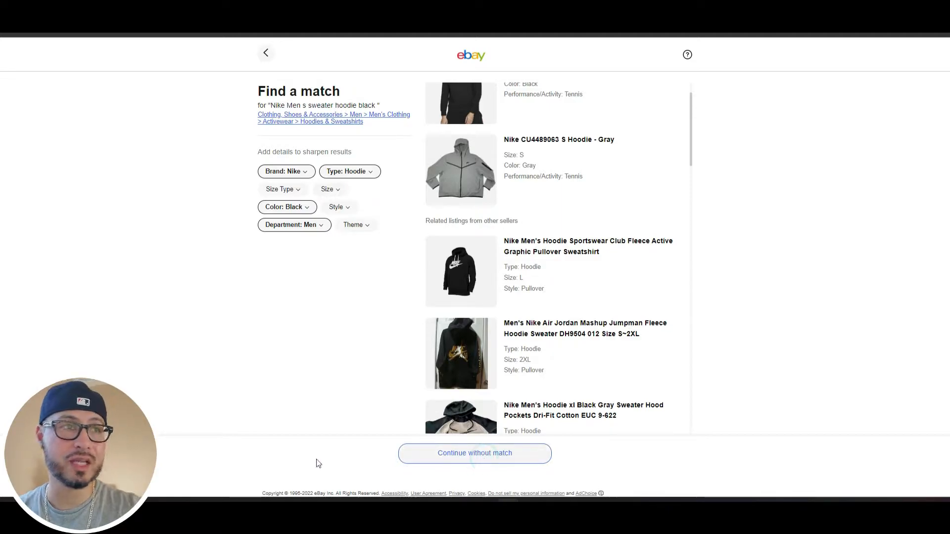
scroll(478, 354, up, 1)
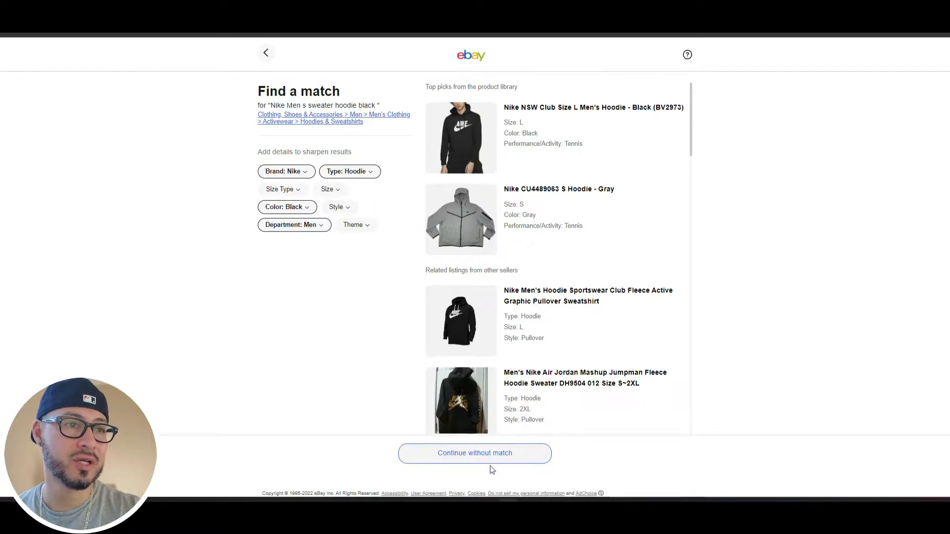
click(473, 457)
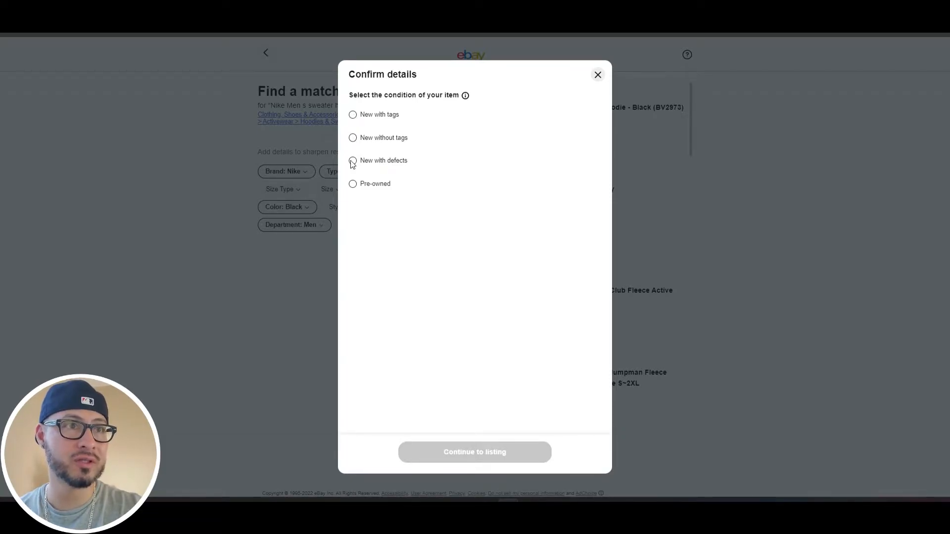
click(352, 184)
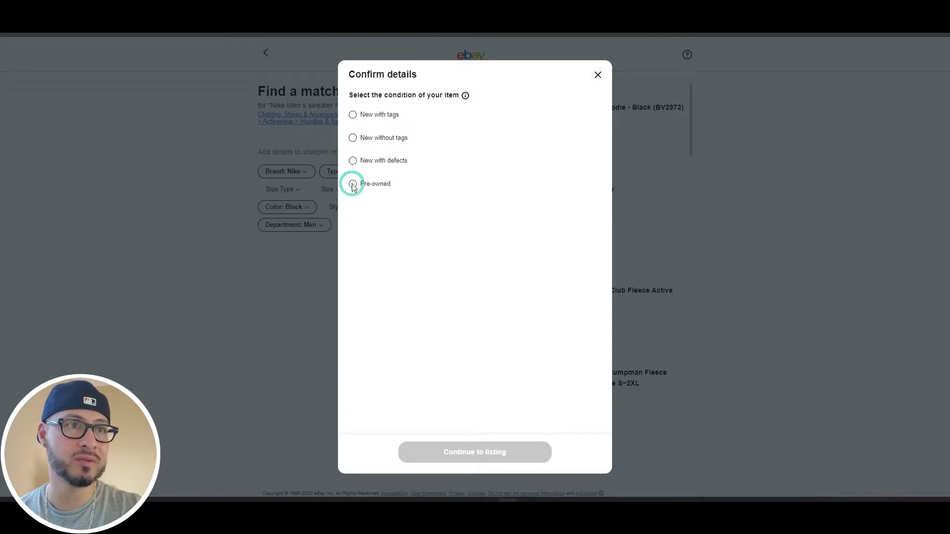
click(485, 452)
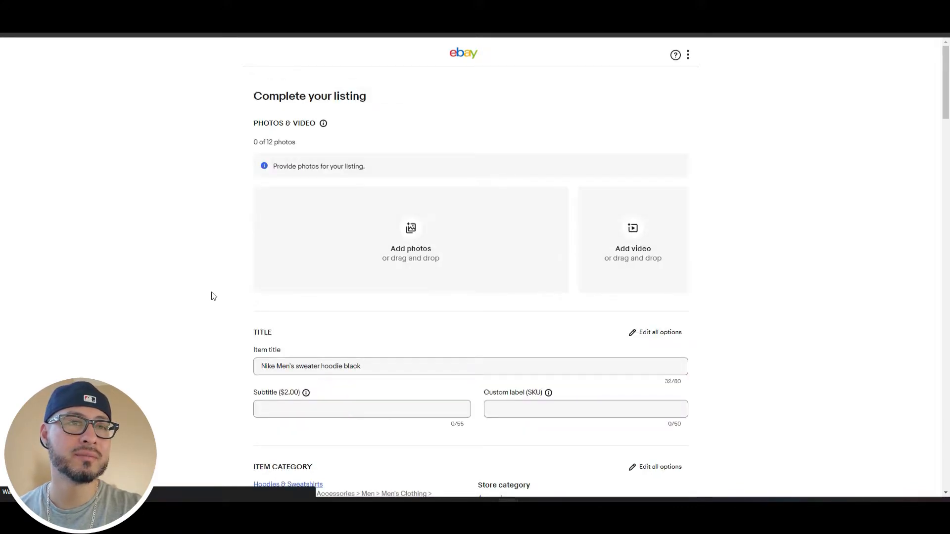
- Add the four multicolour Nike jacket photos 20220929_091130, 20220929_091153, 20220929_091237 and 20220929_091255 to the listing
scroll(212, 301, down, 2)
scroll(214, 307, up, 2)
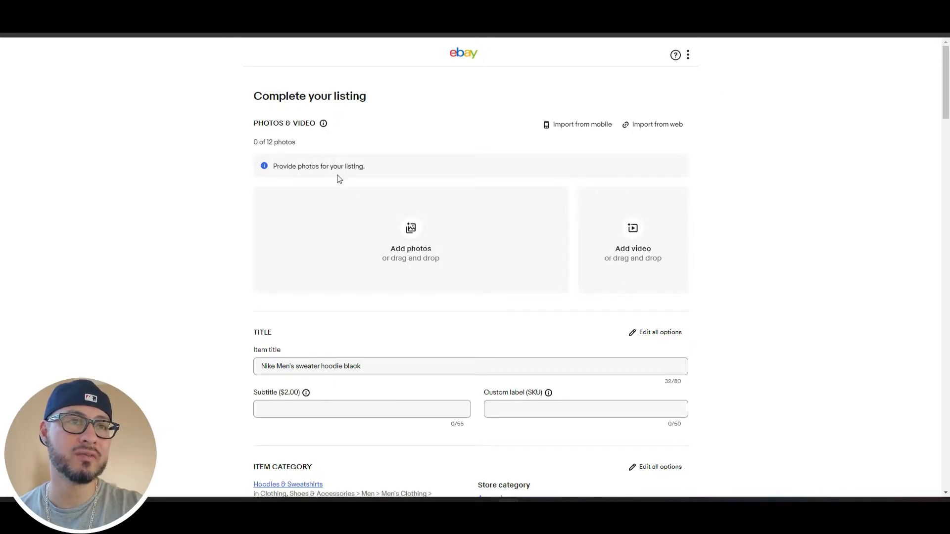
click(410, 229)
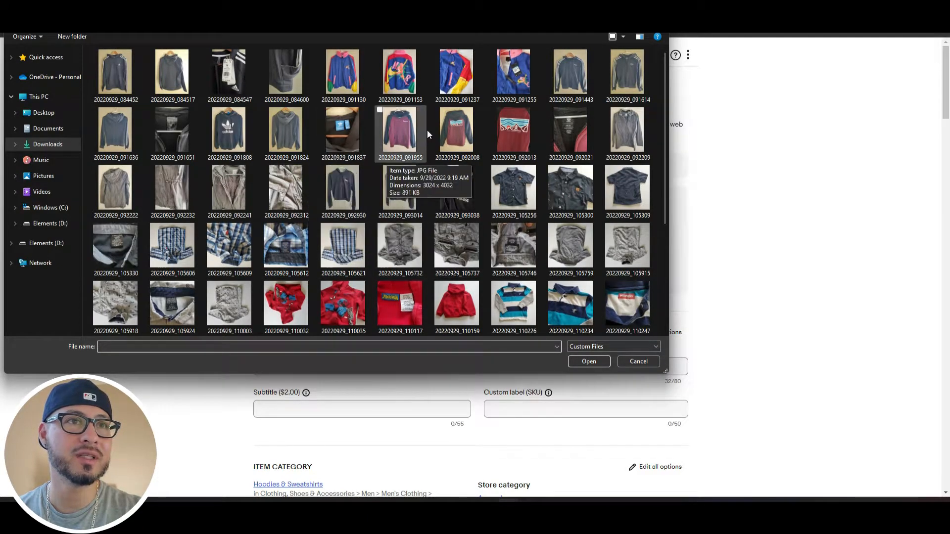
click(324, 51)
click(379, 51)
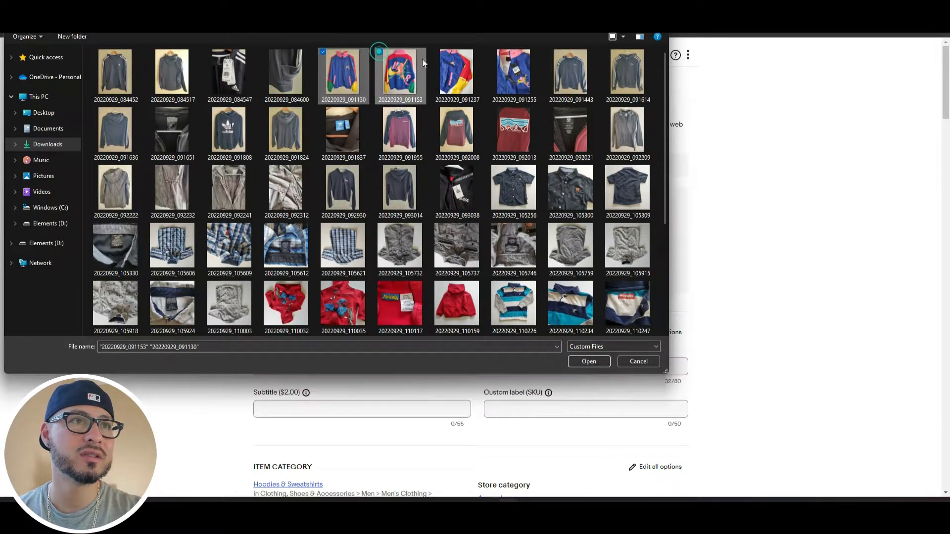
click(437, 52)
click(493, 52)
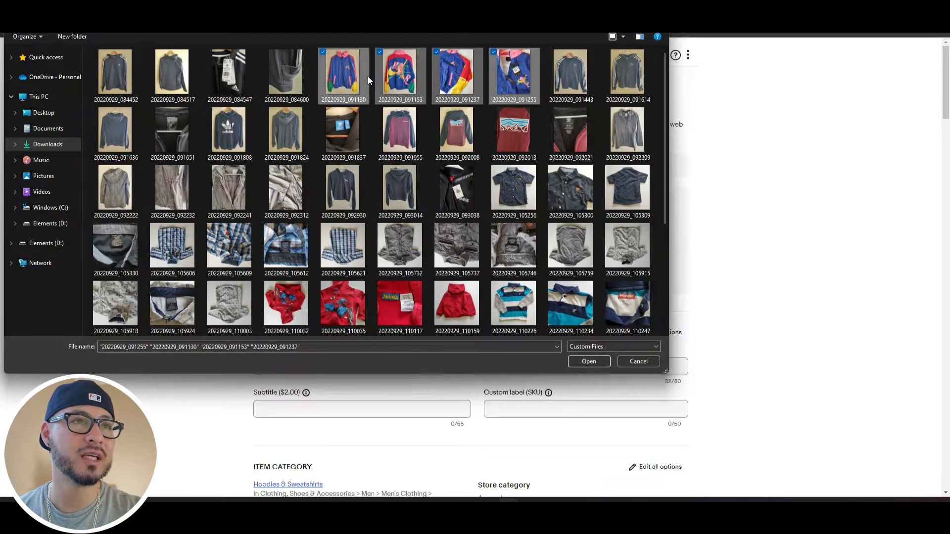
click(587, 362)
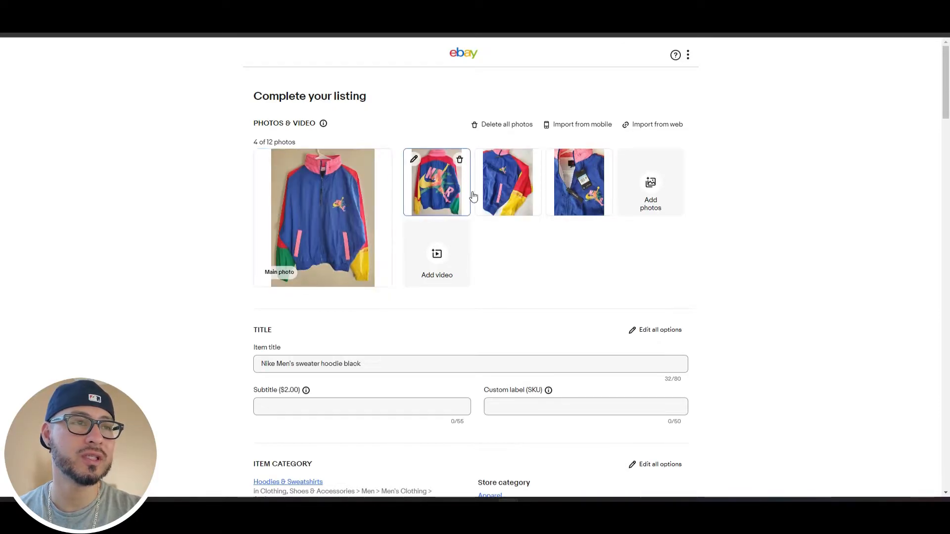
- Open the main photo in the photo editor, look through all four jacket photos and return to the first
click(314, 218)
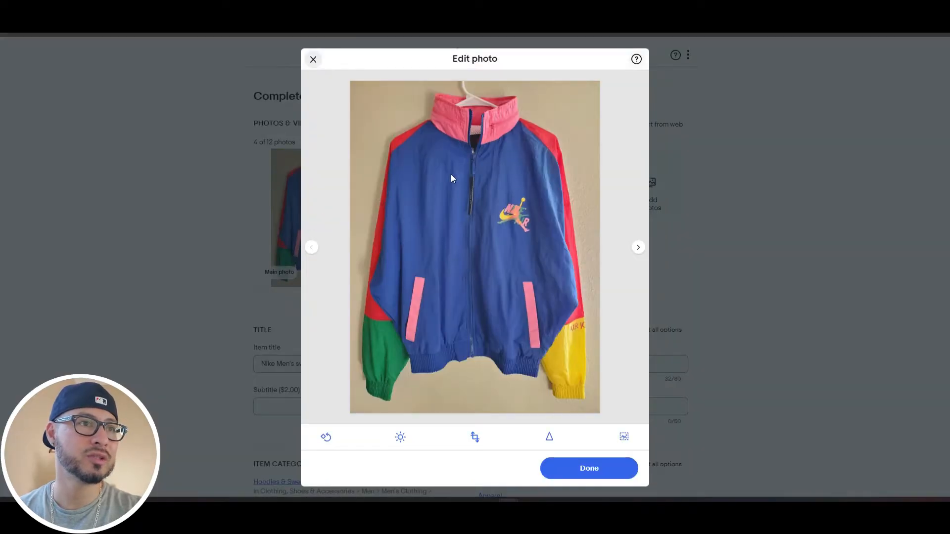
click(638, 248)
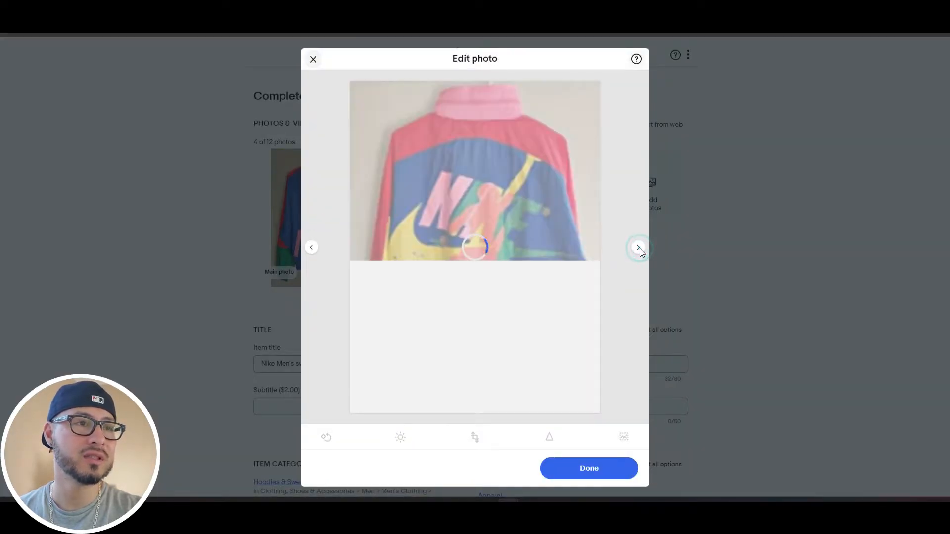
click(639, 248)
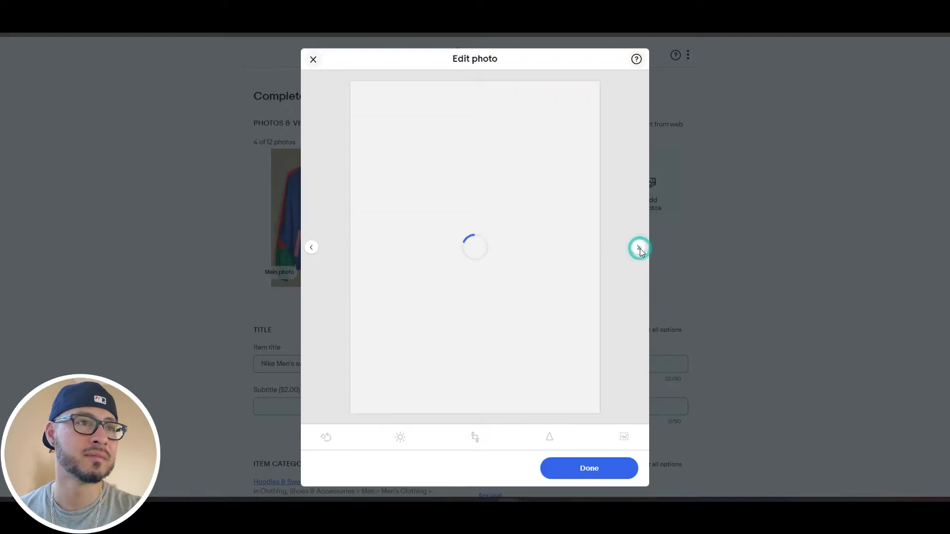
click(638, 248)
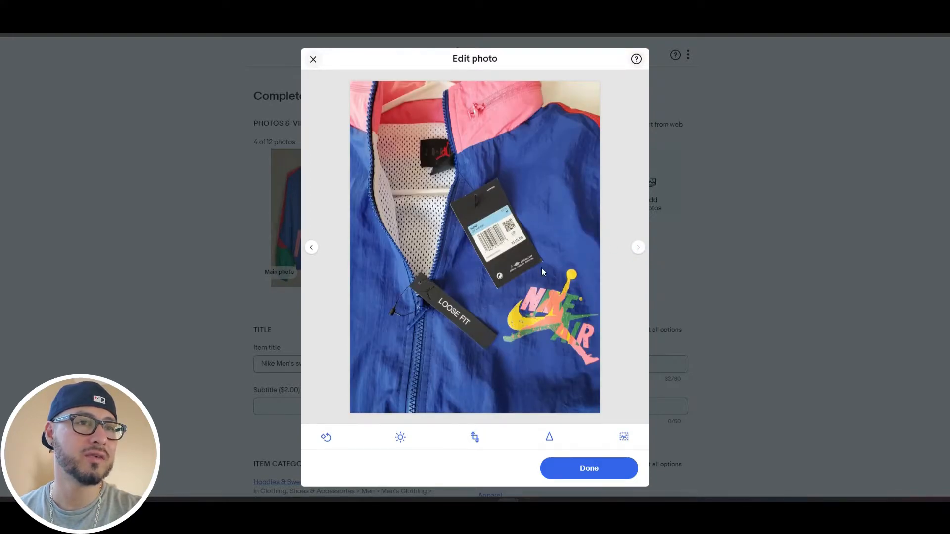
click(311, 248)
click(311, 247)
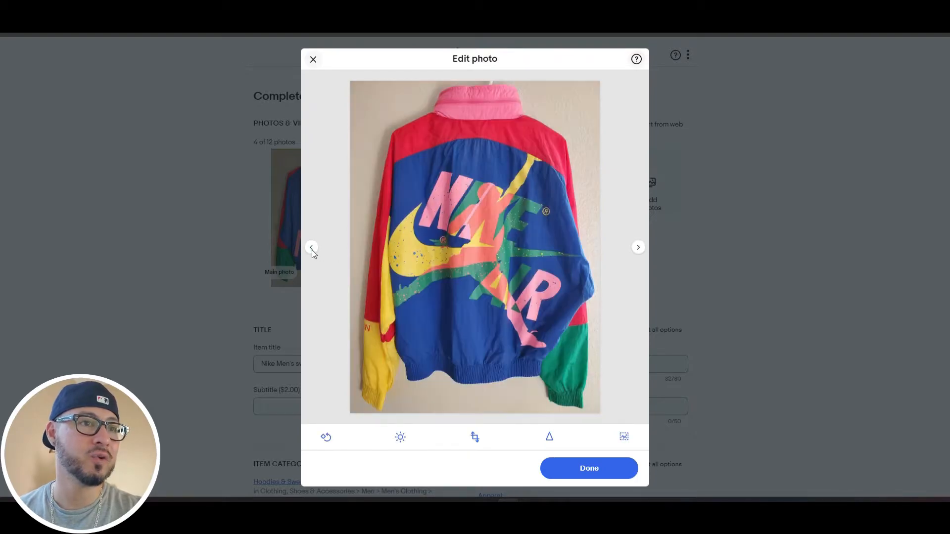
click(311, 247)
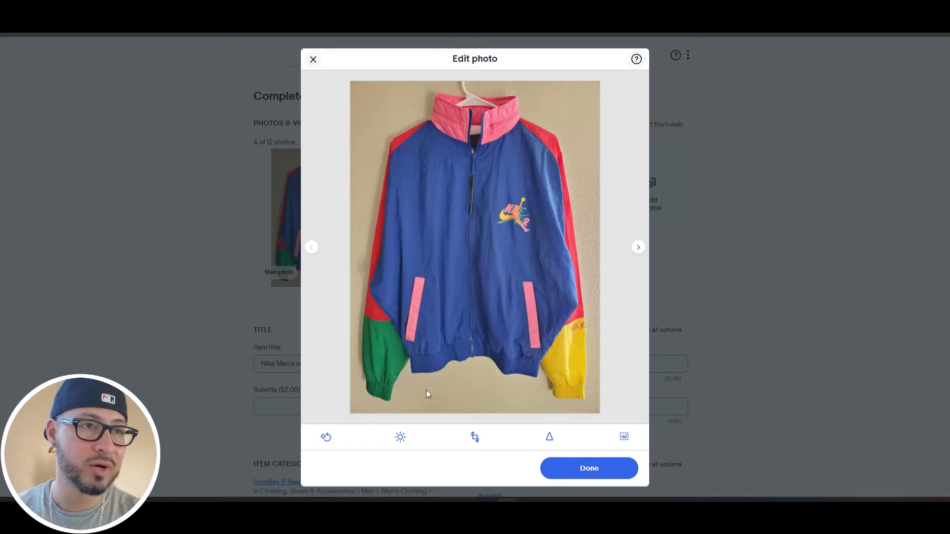
click(397, 441)
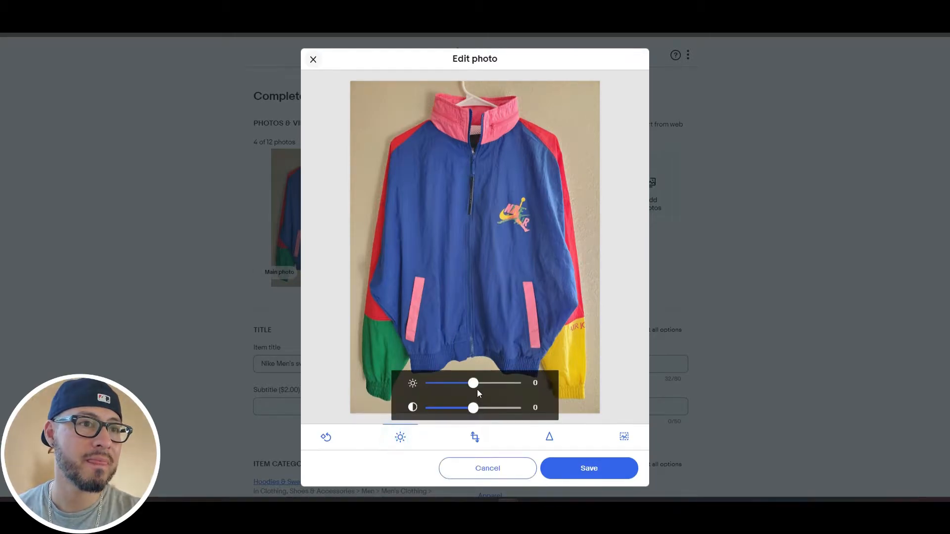
drag(473, 385, 504, 409)
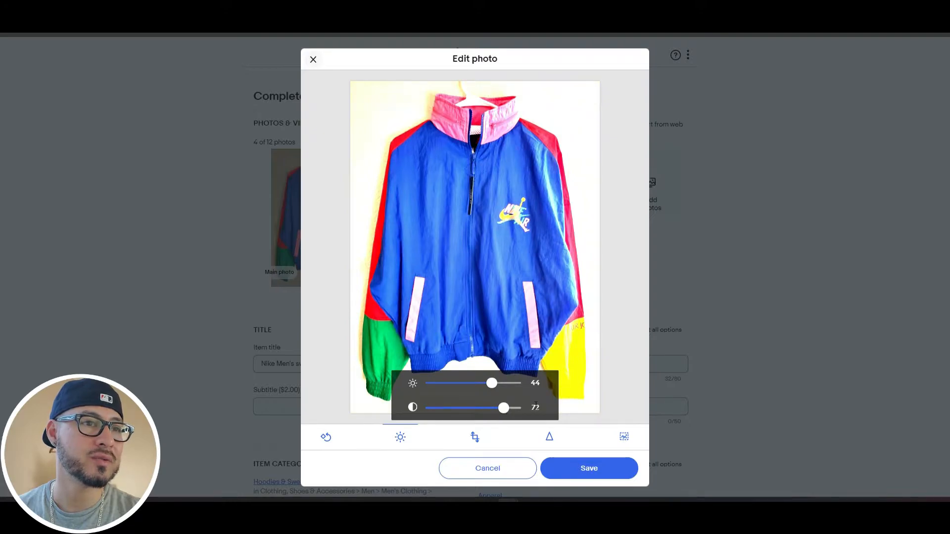
click(496, 468)
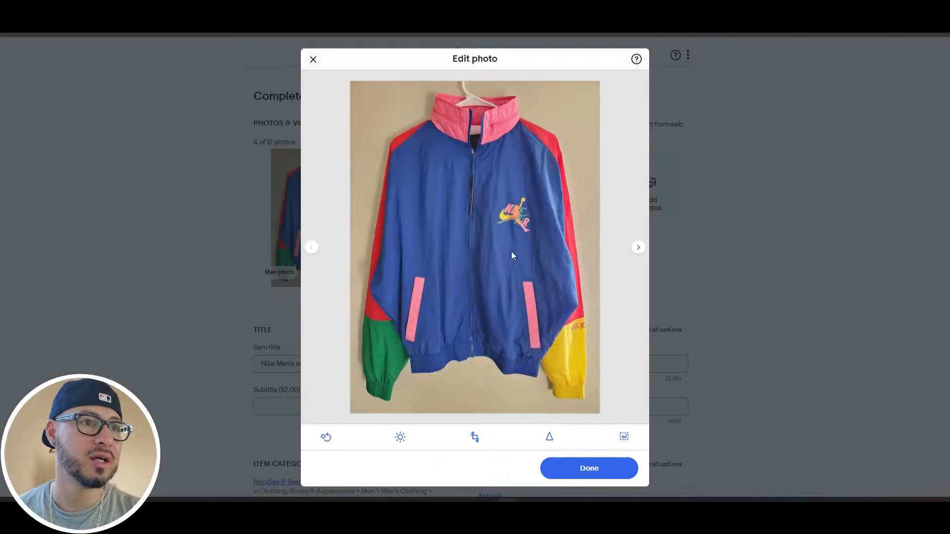
- Raise the main jacket photo's brightness to 14, save the adjustment and finish editing the photo
click(400, 443)
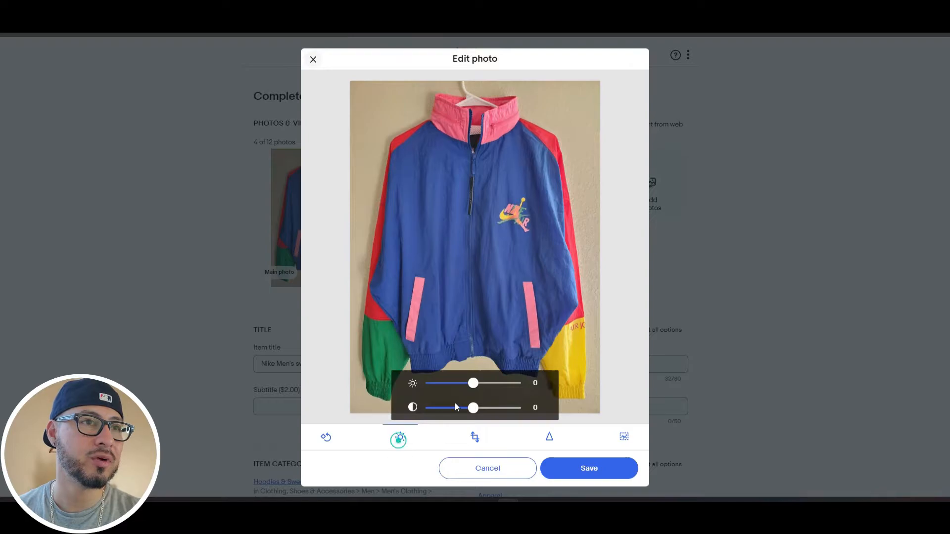
drag(473, 384, 480, 389)
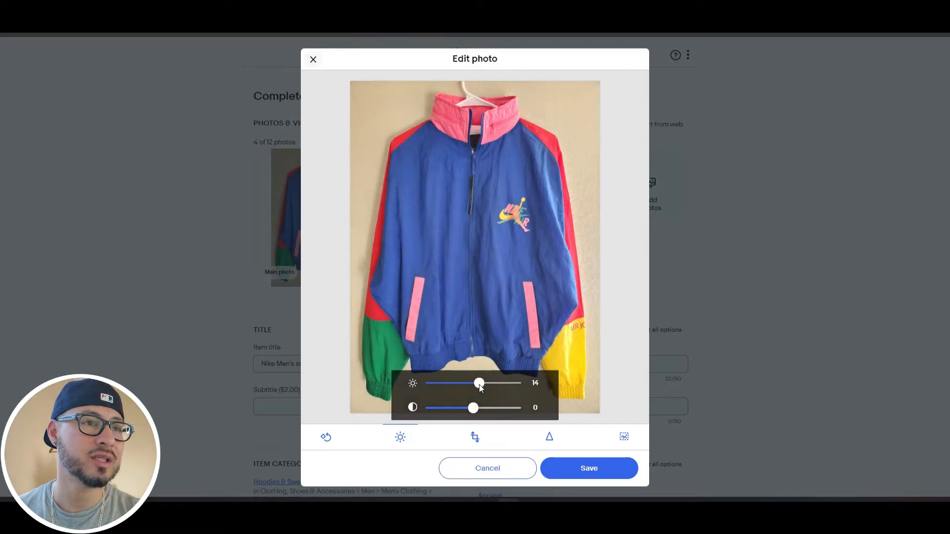
click(581, 467)
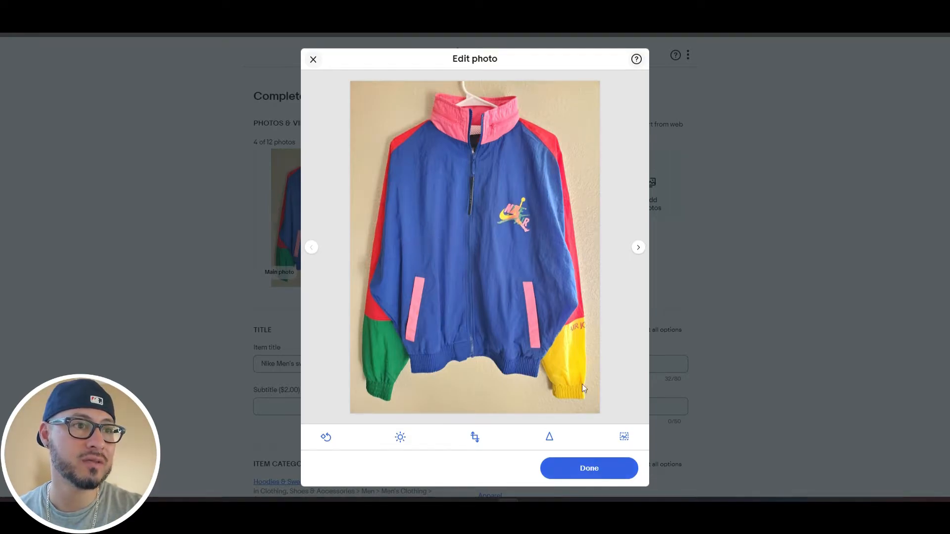
click(581, 469)
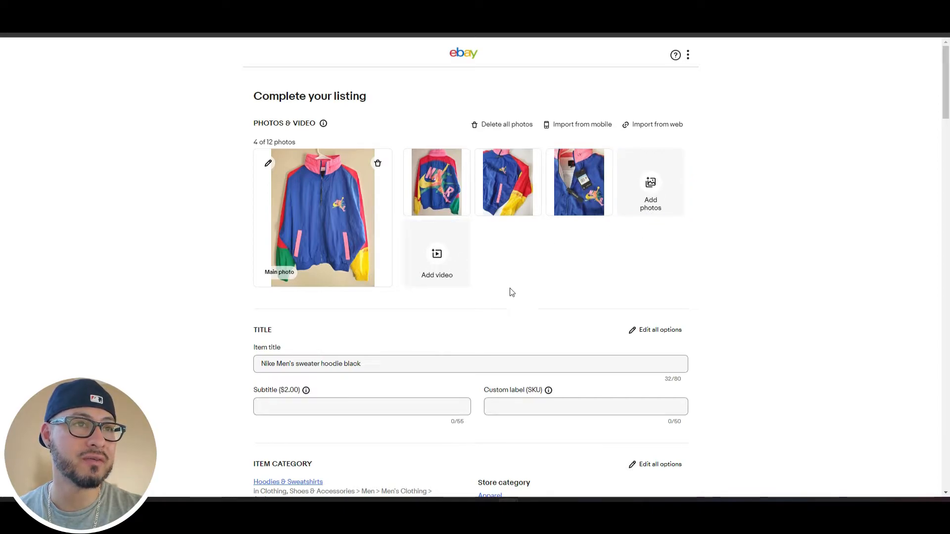
- Replace the item title with "Jordan Nike Jacket Men's Size"
scroll(511, 291, down, 1)
scroll(456, 292, down, 2)
scroll(414, 310, up, 2)
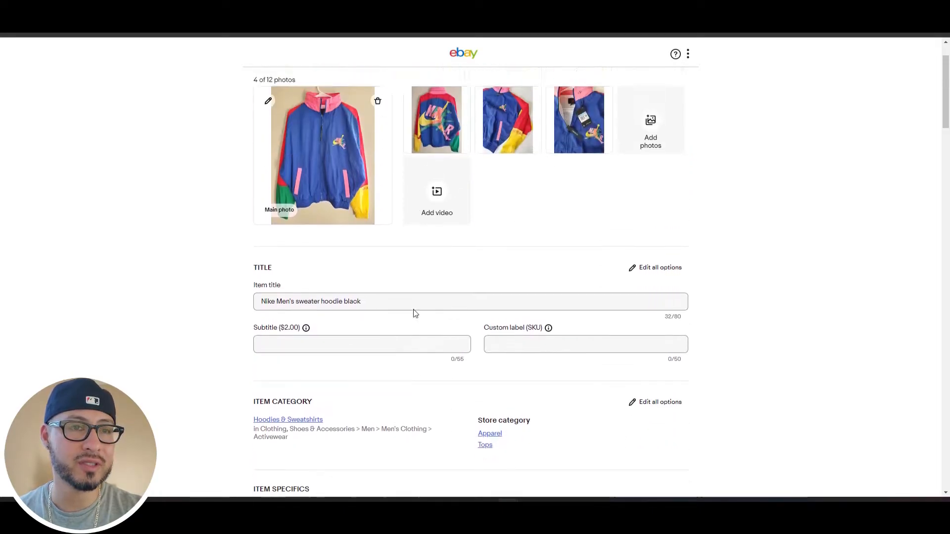
drag(258, 314, 381, 312)
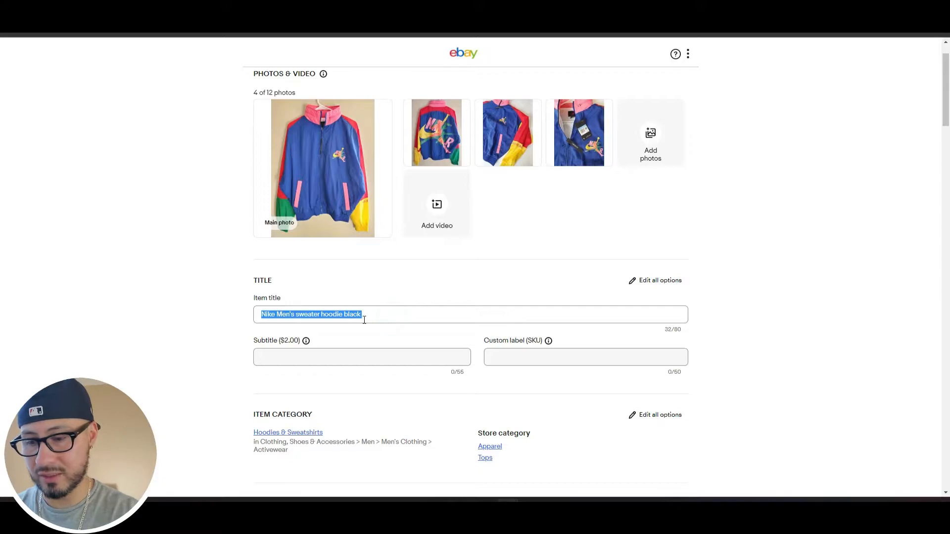
text(Jordan Nike )
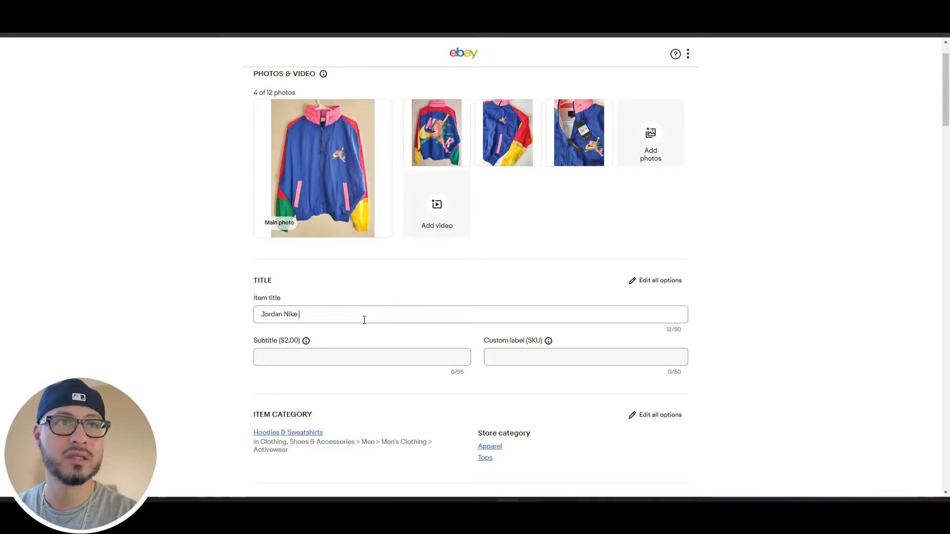
text(Jacket Me)
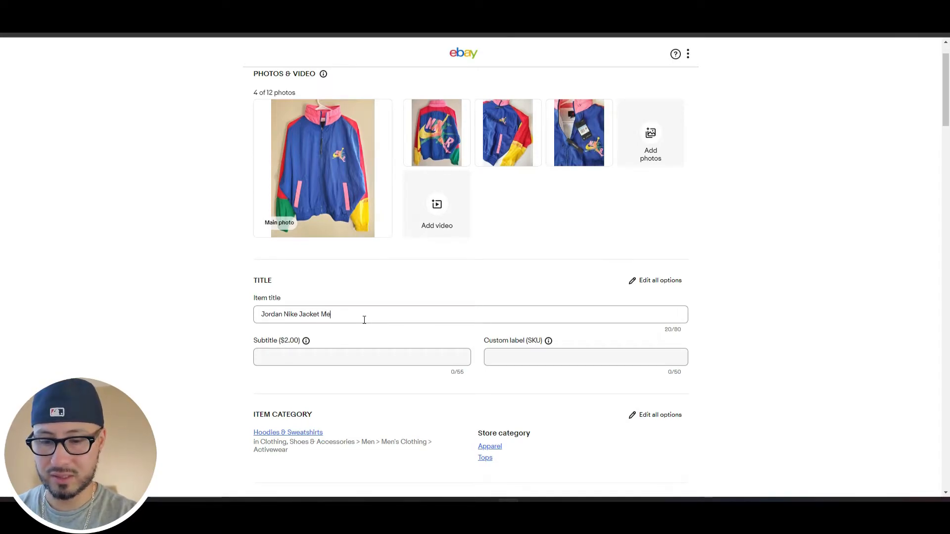
text(n's Size)
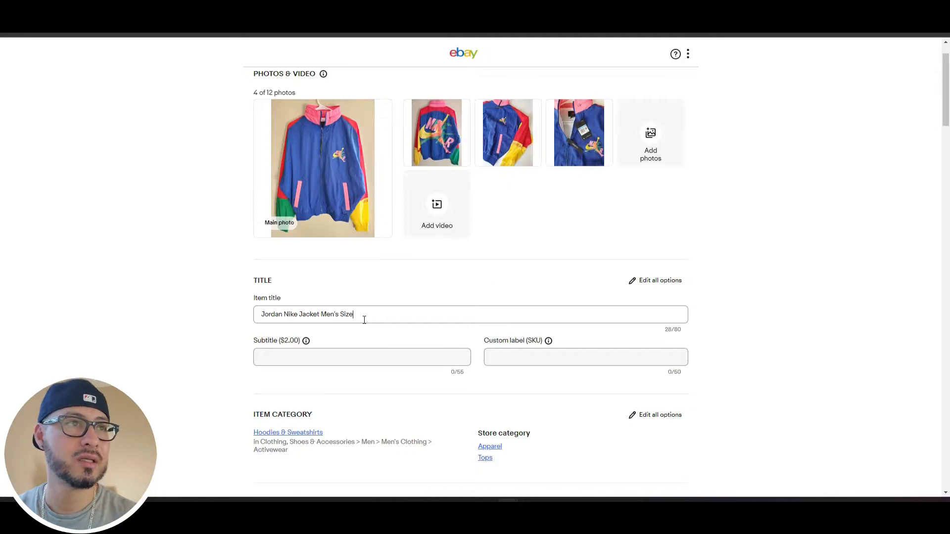
- Check the size on the clothing tag in the fourth photo and append "Medium NWT Multicolor" to the item title
click(577, 132)
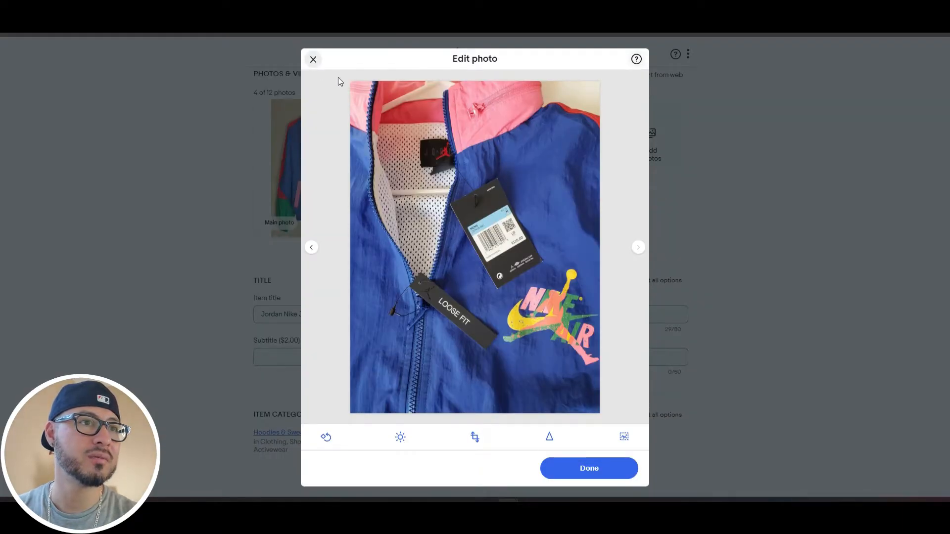
click(313, 60)
click(372, 315)
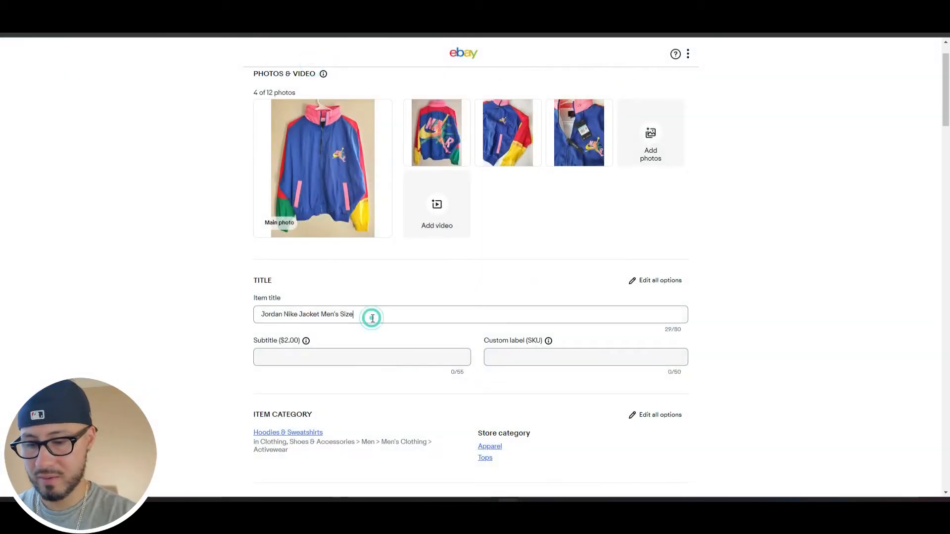
text(Medium)
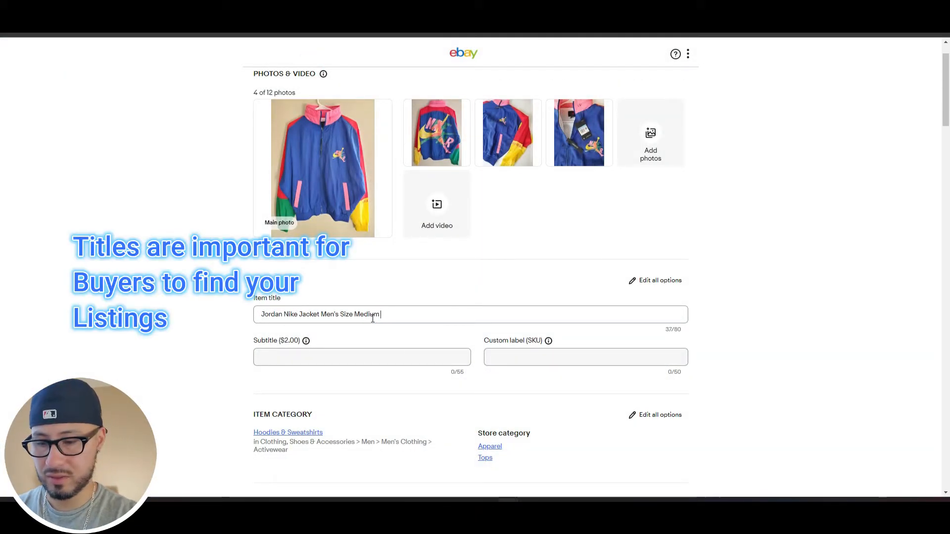
text( NWT)
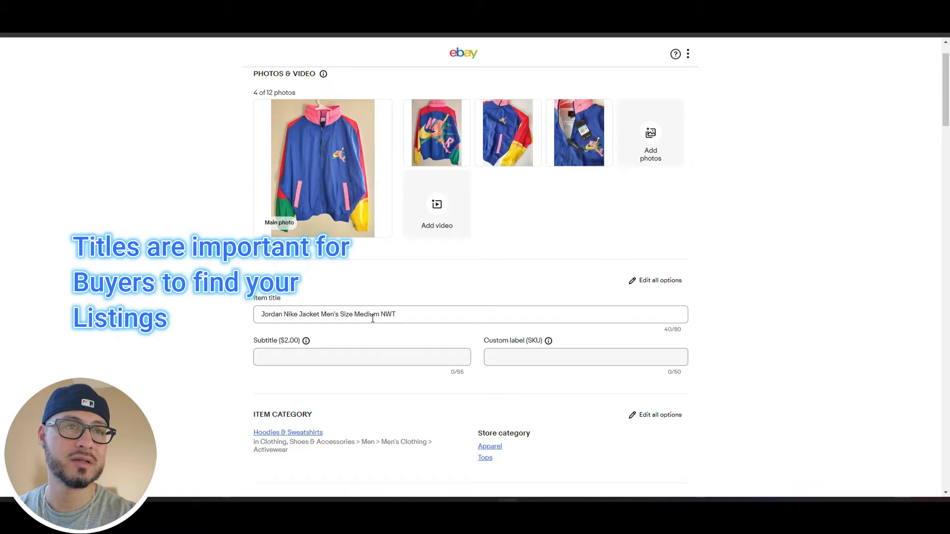
text( Multicolor)
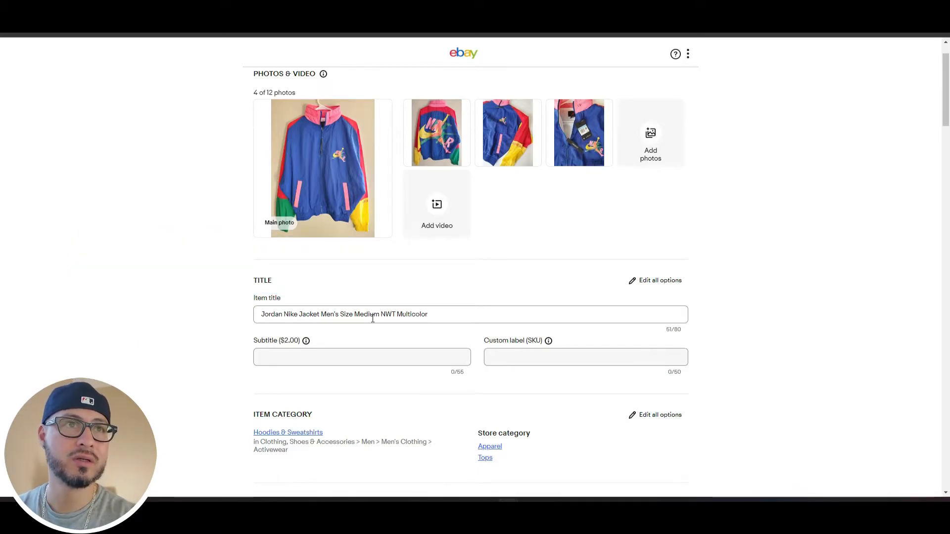
- Complete the item title by adding "Windbreaker" after "Multicolor"
text( Windbreakler)
key(BackSpace)
key(BackSpace)
key(BackSpace)
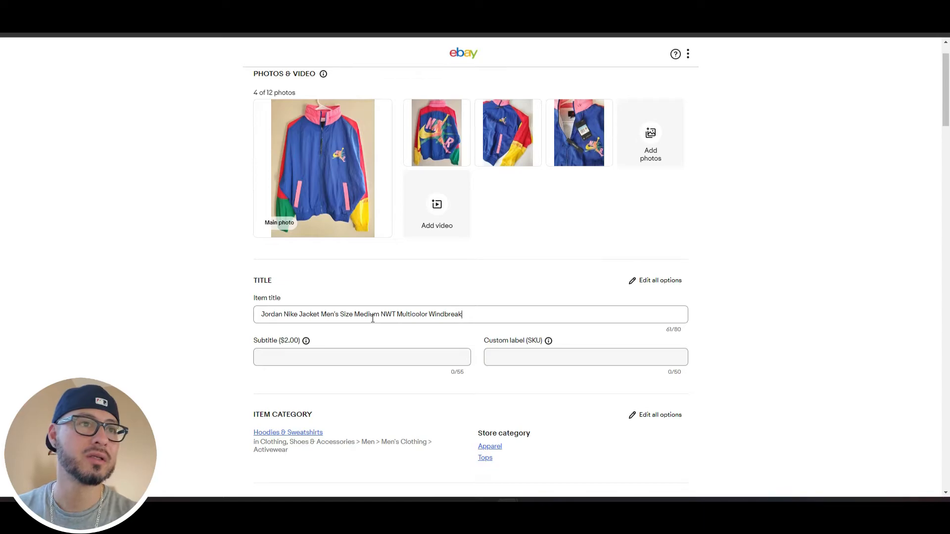
text(er)
click(462, 313)
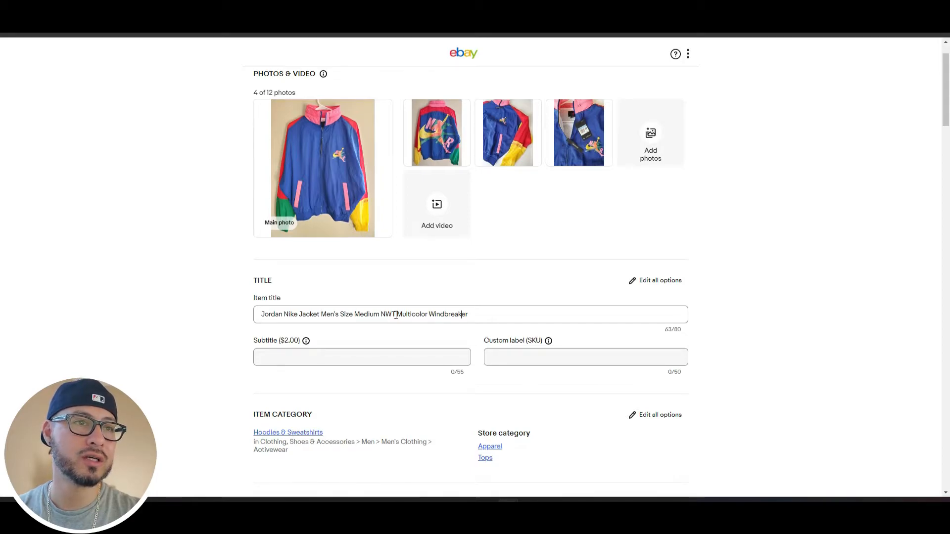
click(484, 314)
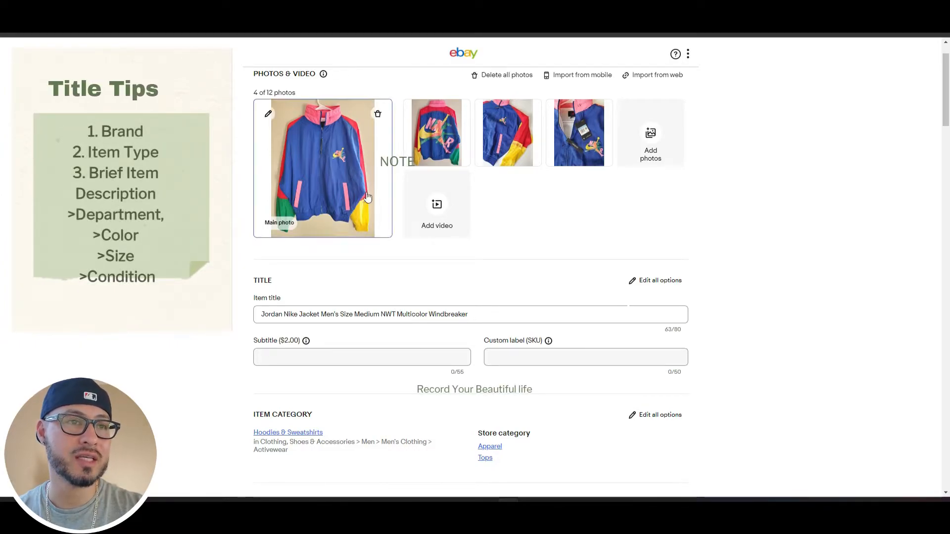
drag(397, 316, 475, 319)
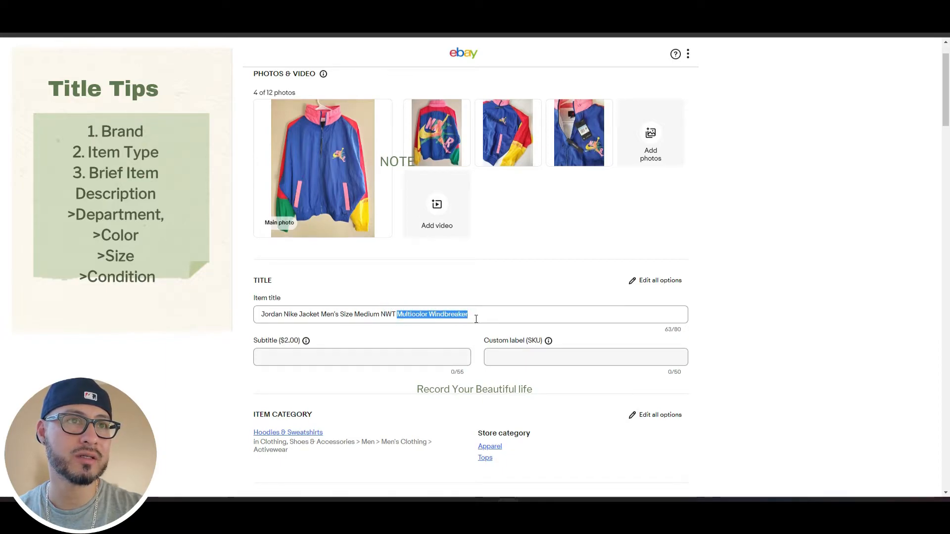
- Fill the custom label (SKU) with the previously used entry "Bin_01_0485_18.31"
scroll(229, 381, down, 2)
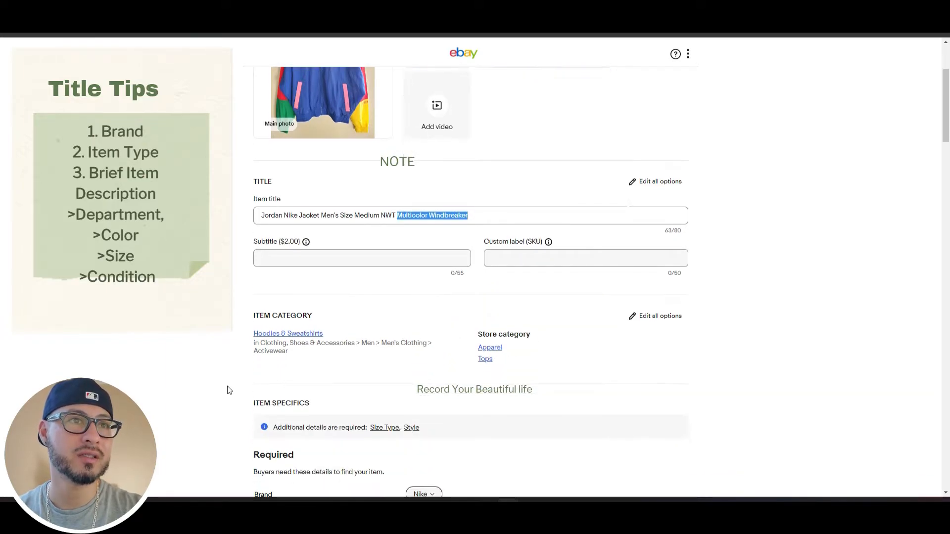
click(511, 263)
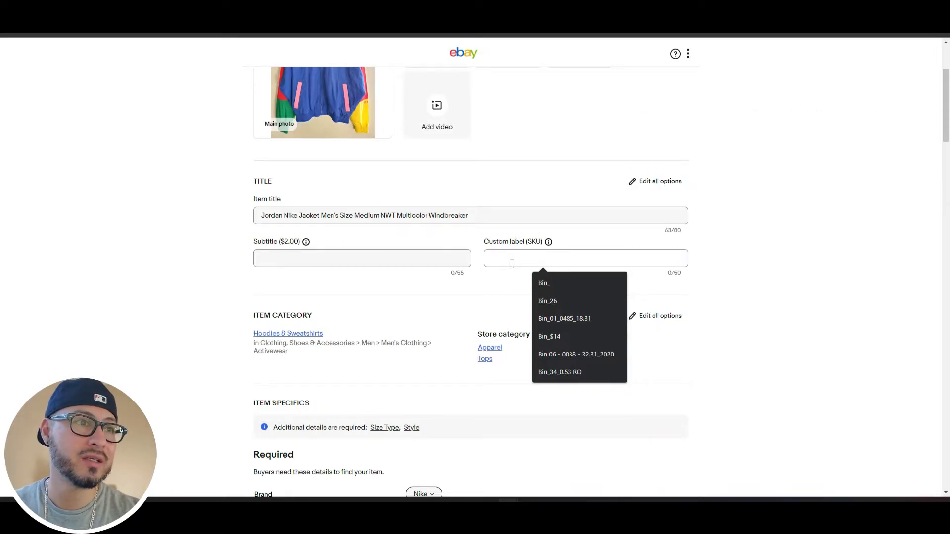
click(512, 263)
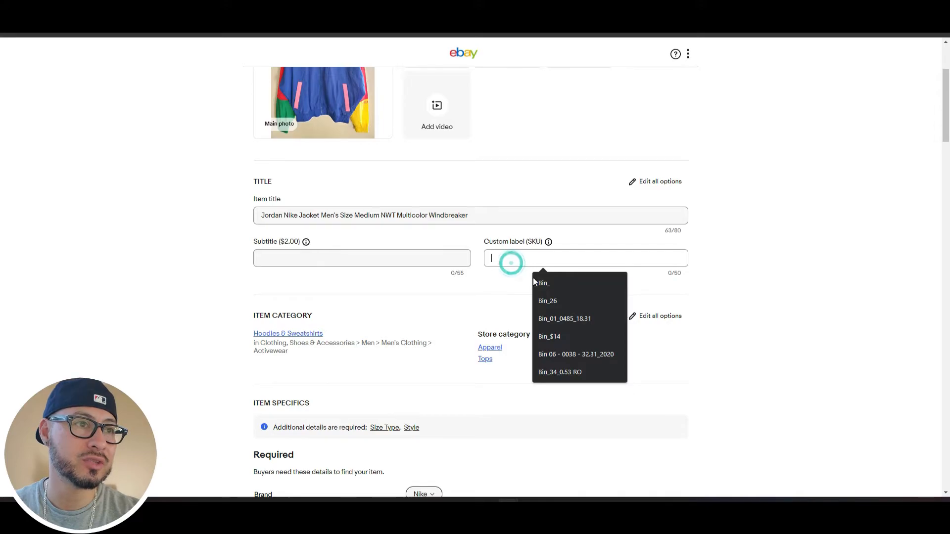
click(559, 319)
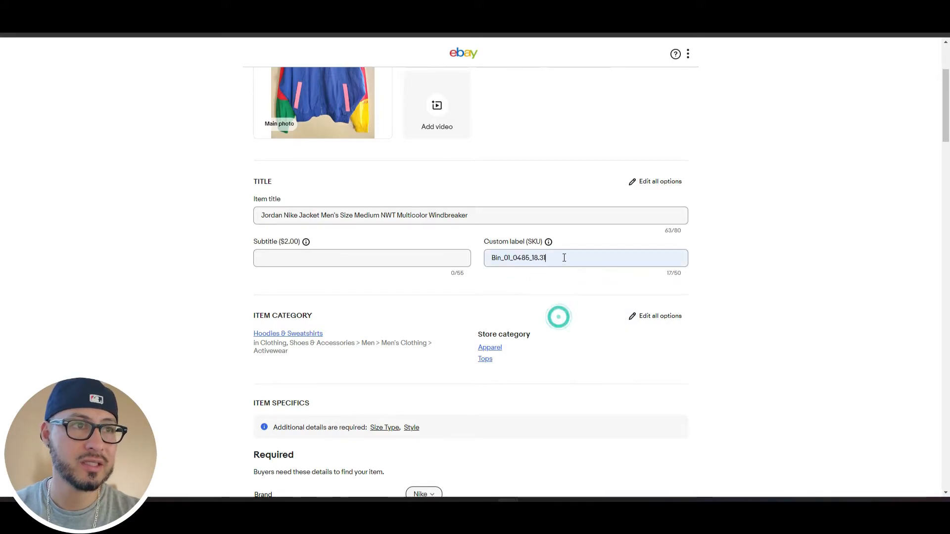
click(559, 254)
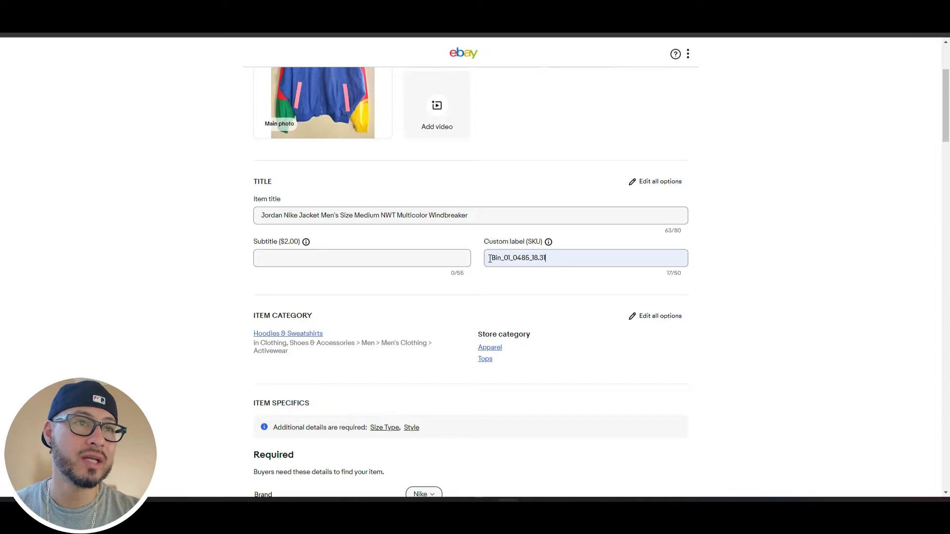
click(490, 258)
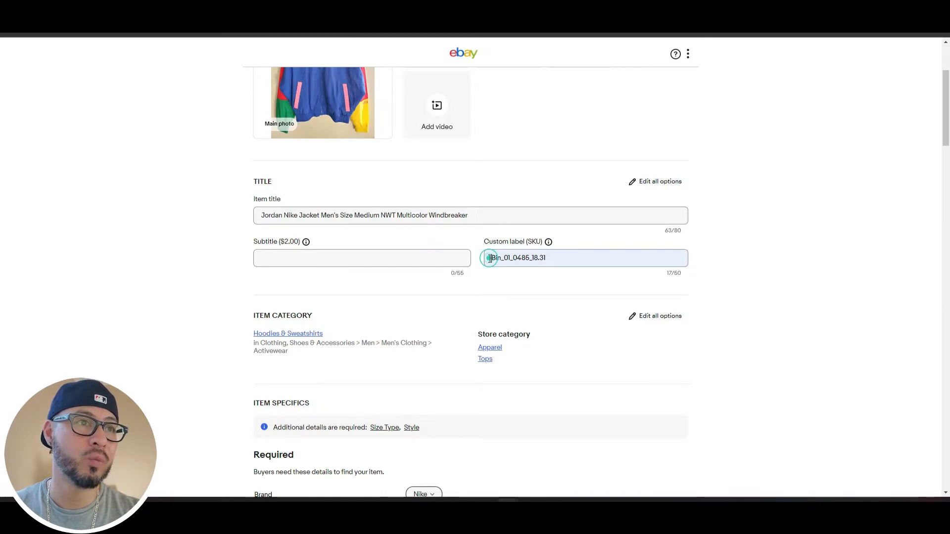
click(510, 258)
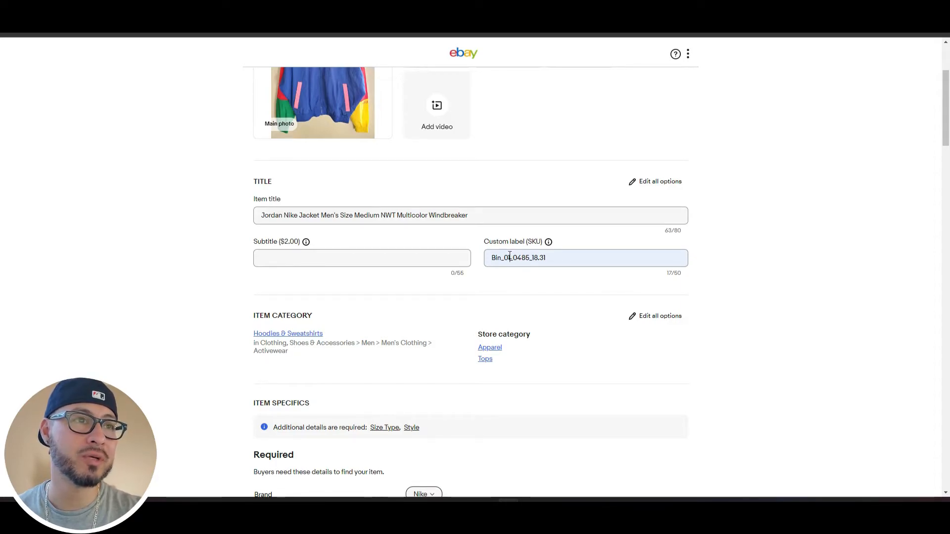
drag(491, 258, 512, 257)
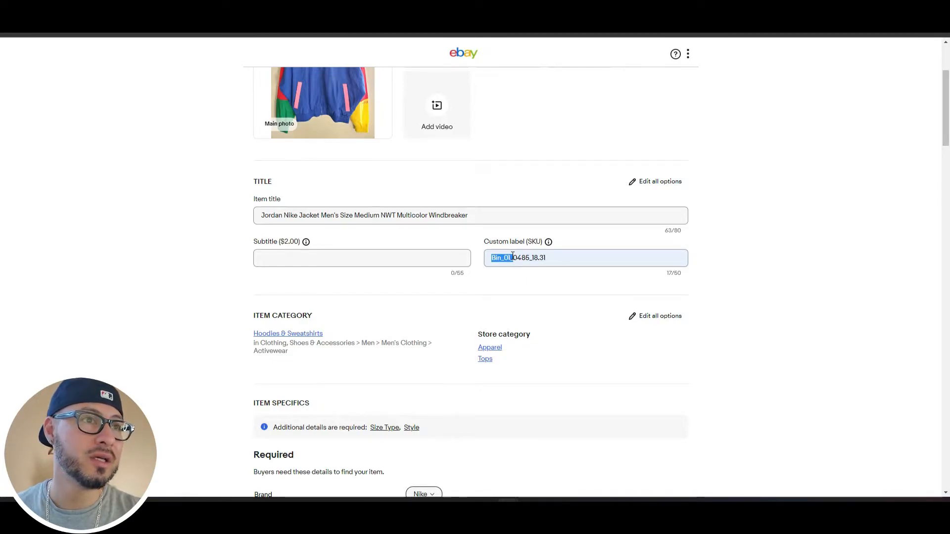
drag(512, 258, 516, 259)
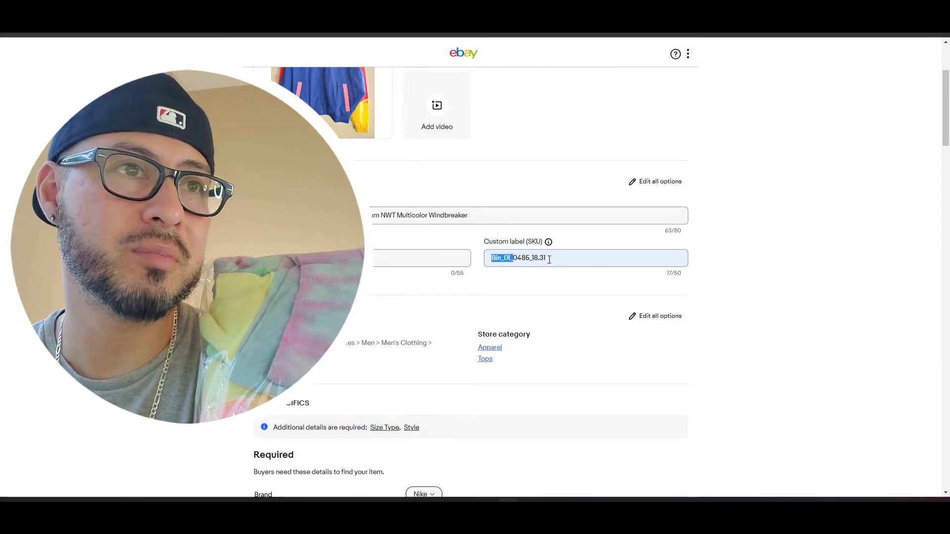
- Change the middle number of the custom label (SKU) to 0506 so that it reads "Bin_01_0506_18.31"
click(528, 257)
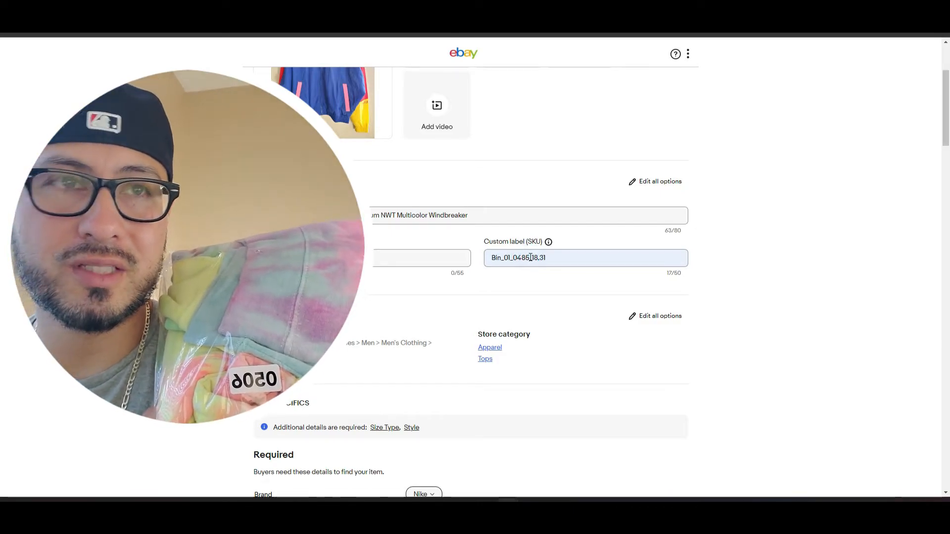
key(BackSpace)
key(BackSpace)
key(BackSpace)
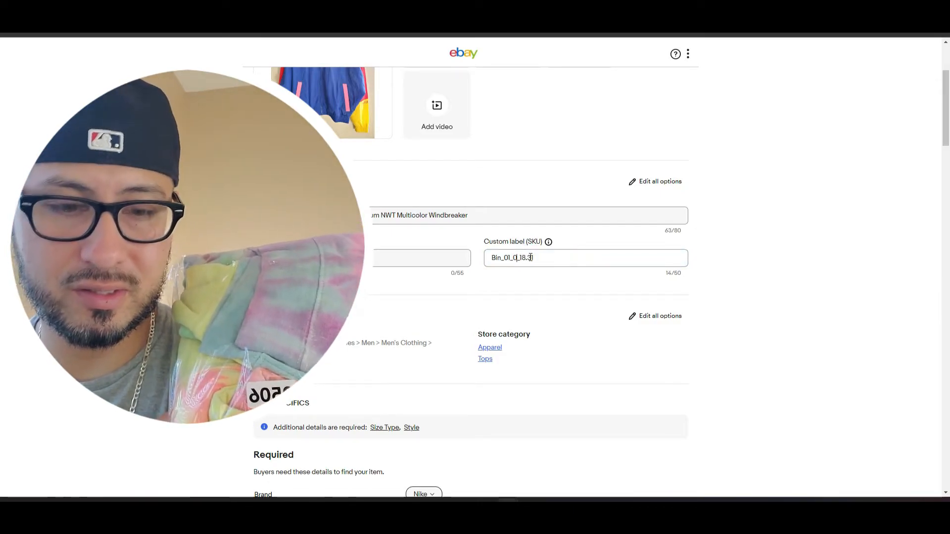
text(506)
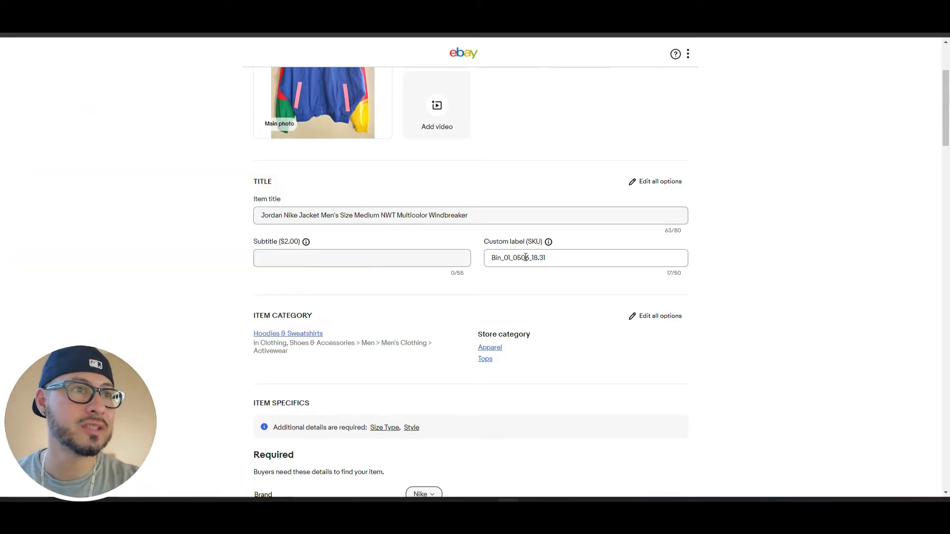
key(BackSpace)
text(6)
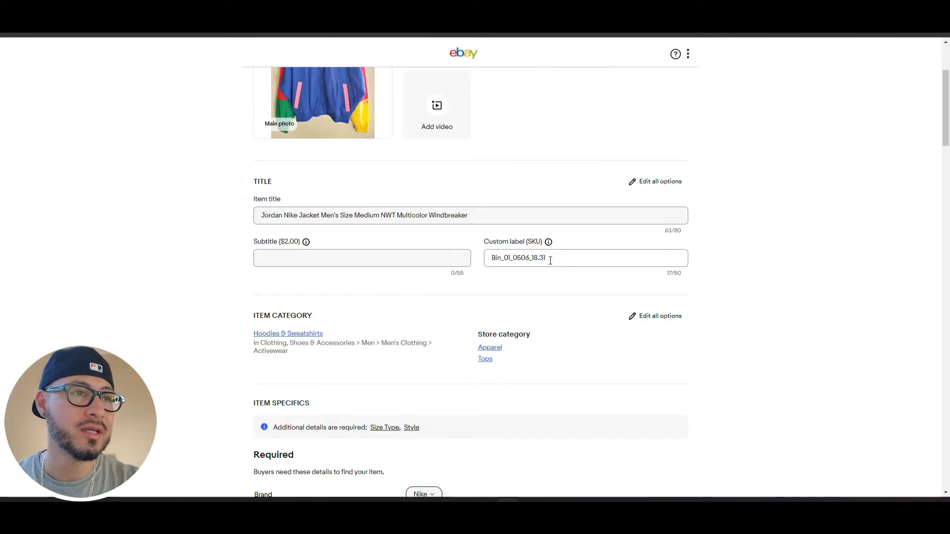
key(BackSpace)
text(4)
double_click(492, 258)
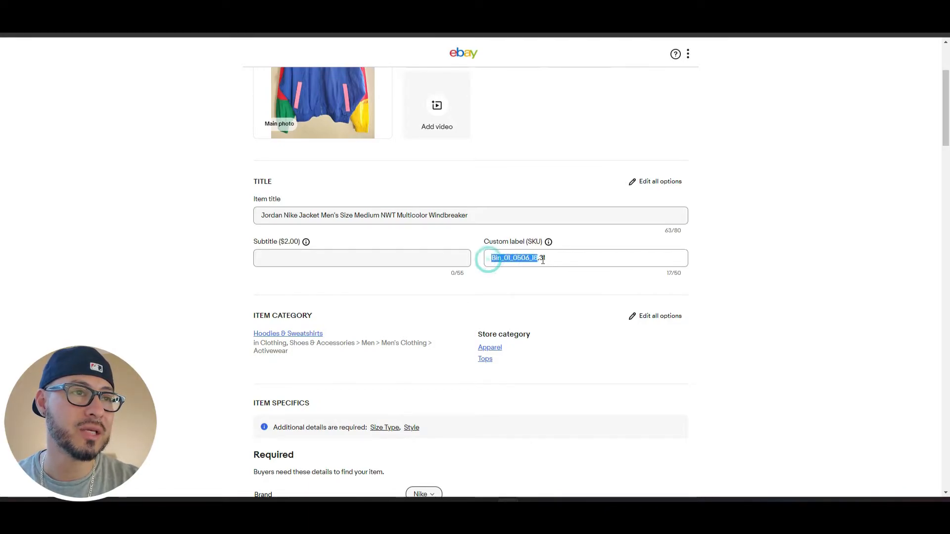
- Change the item category to Activewear Jackets under Men's Clothing > Activewear
click(558, 258)
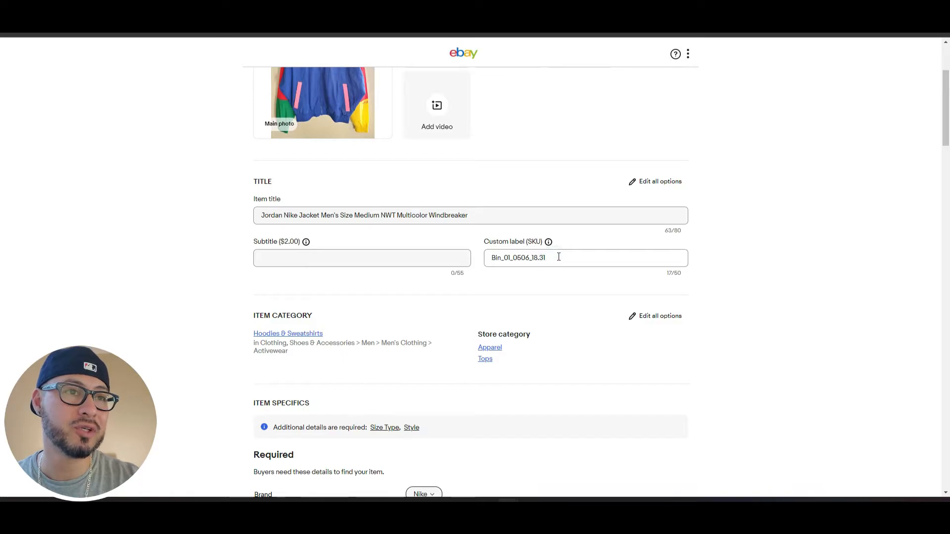
scroll(533, 311, down, 3)
double_click(559, 111)
scroll(446, 227, down, 1)
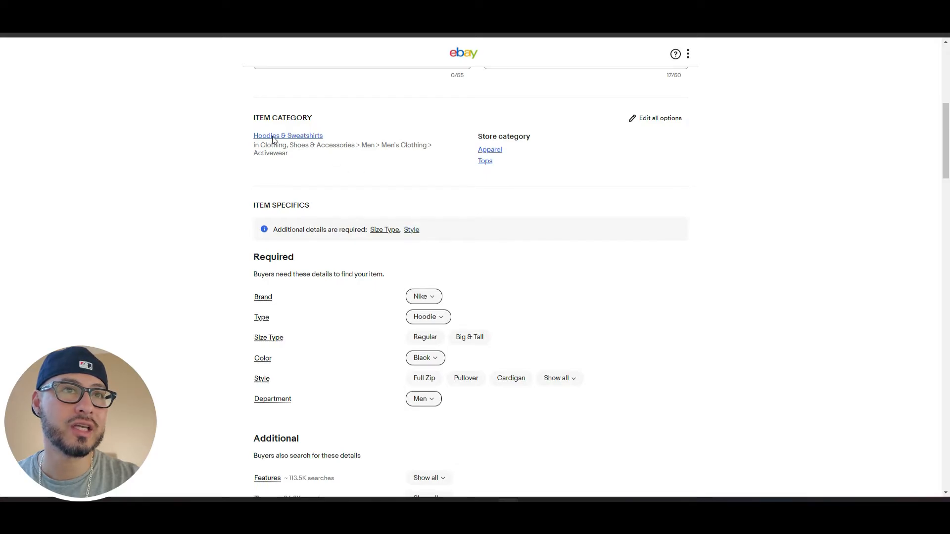
click(291, 134)
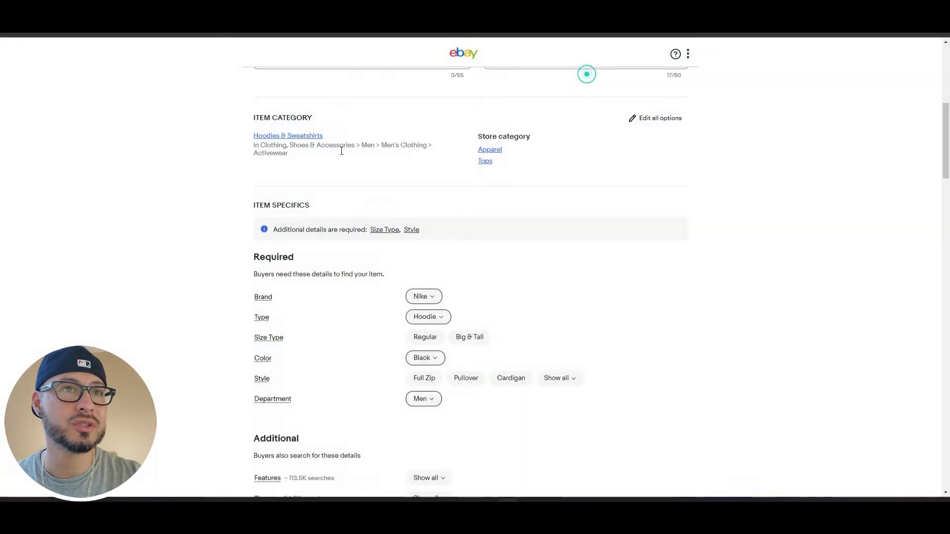
click(591, 73)
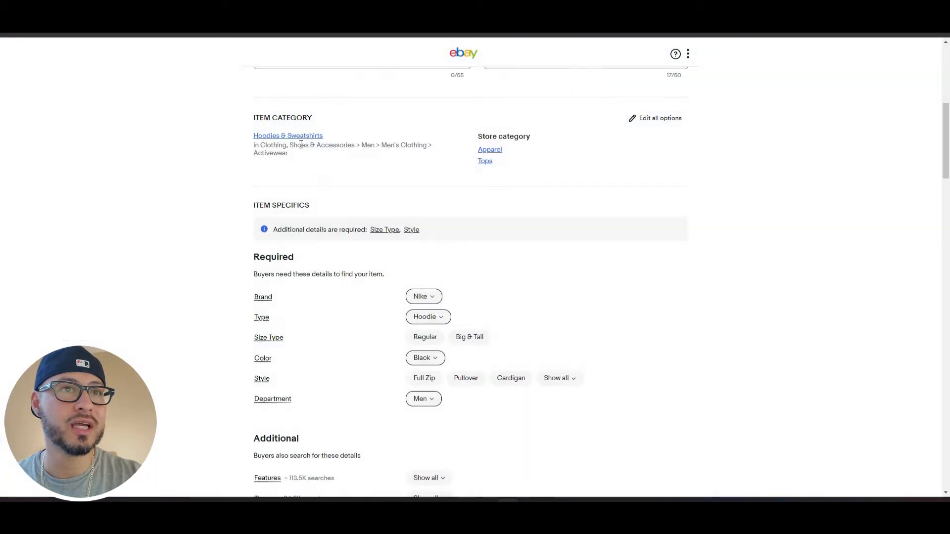
click(300, 139)
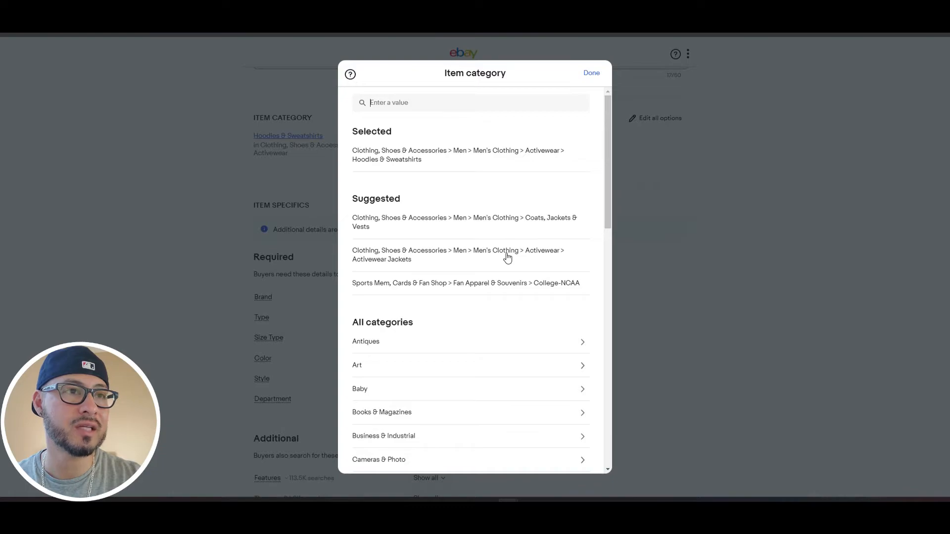
click(400, 261)
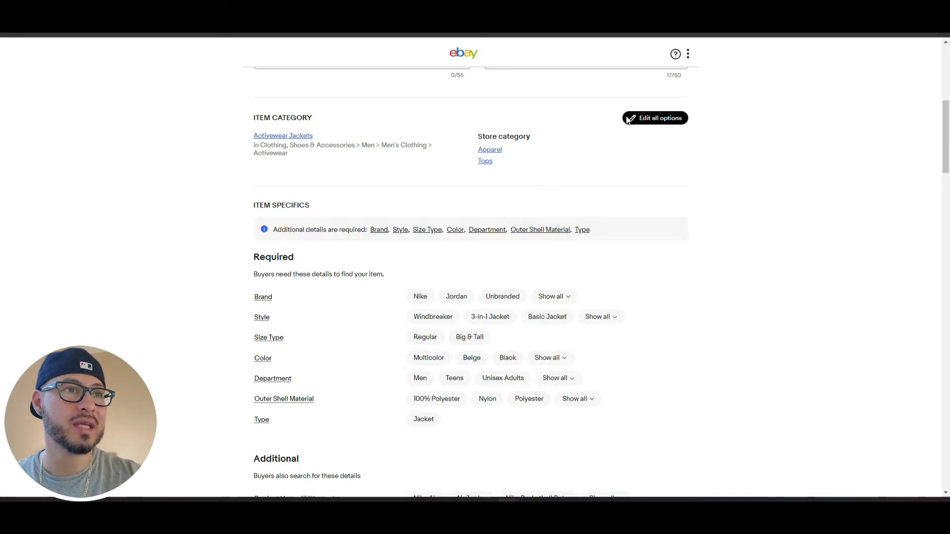
- Open the category options, look through the store categories and set the first store category to Bags
click(652, 118)
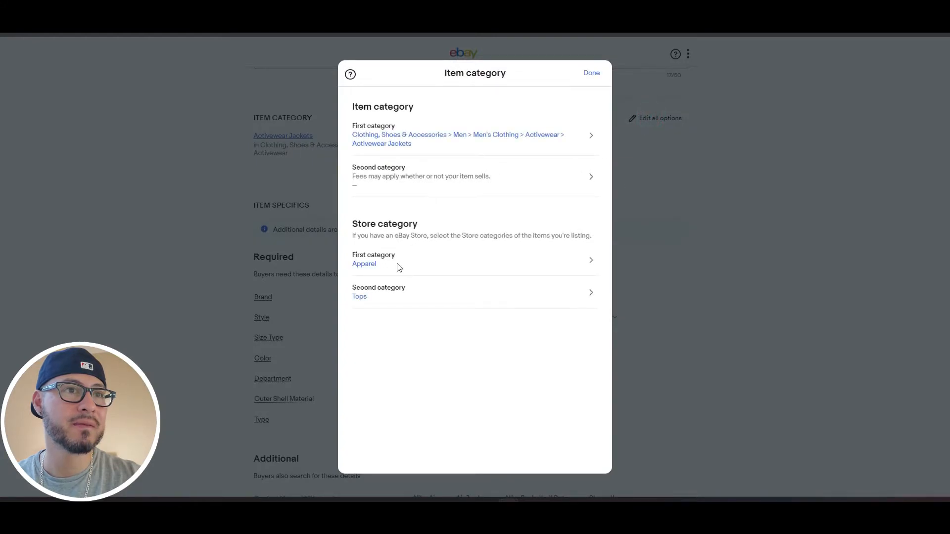
click(398, 267)
scroll(381, 389, down, 1)
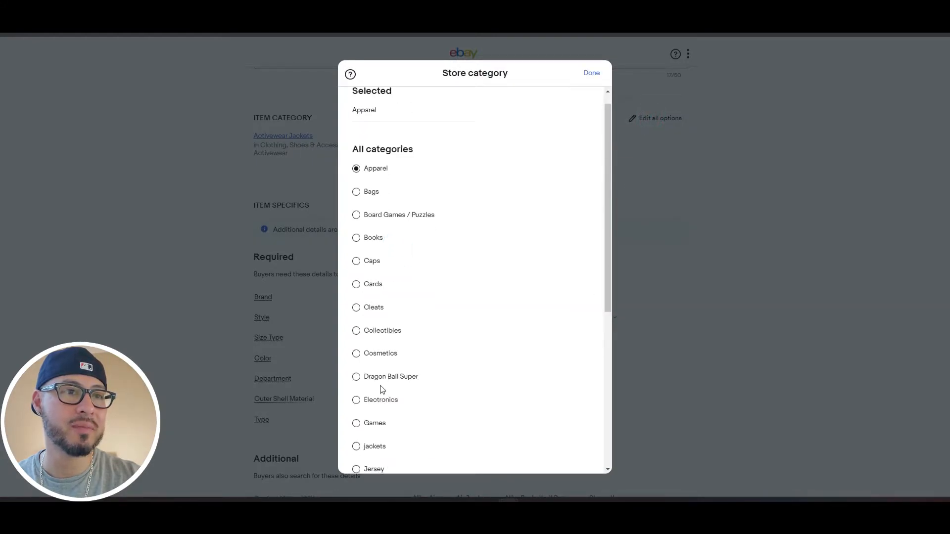
scroll(381, 389, down, 6)
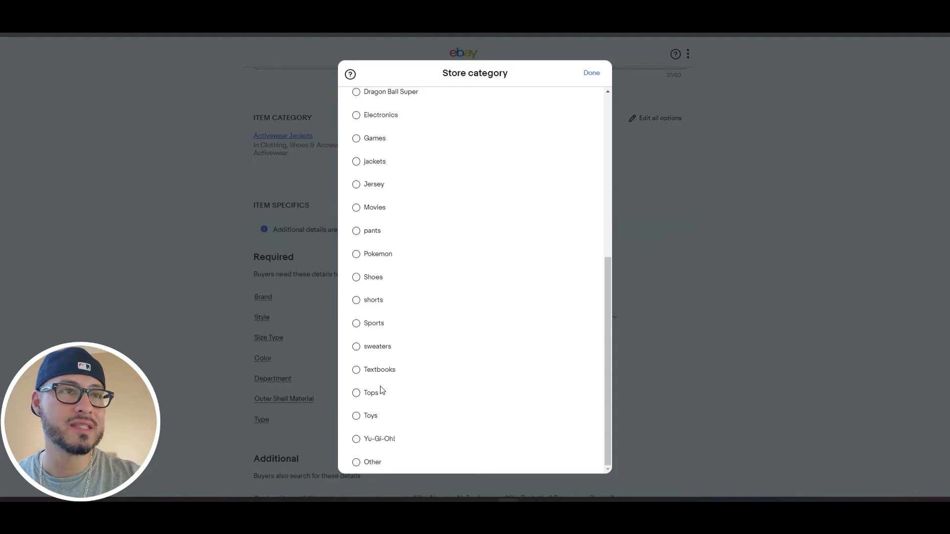
scroll(381, 391, up, 4)
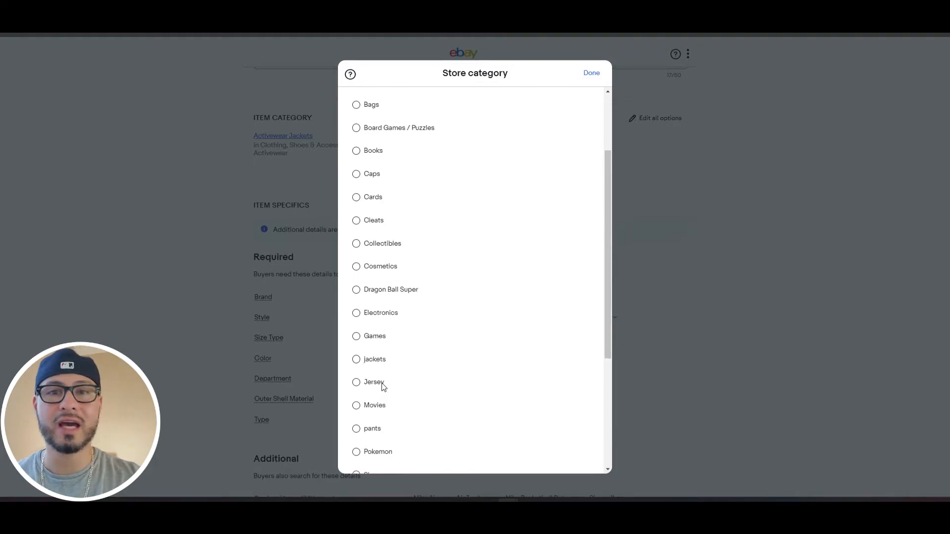
scroll(383, 387, up, 1)
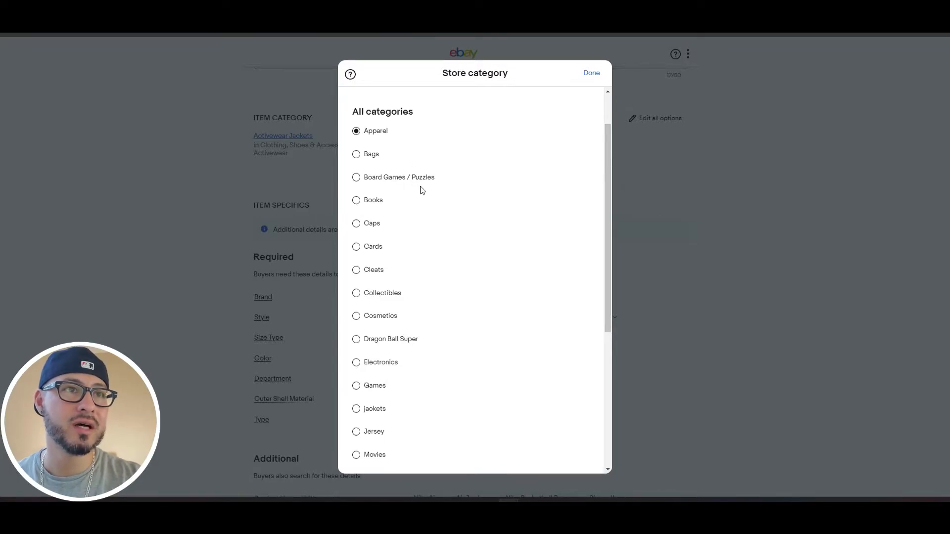
click(371, 155)
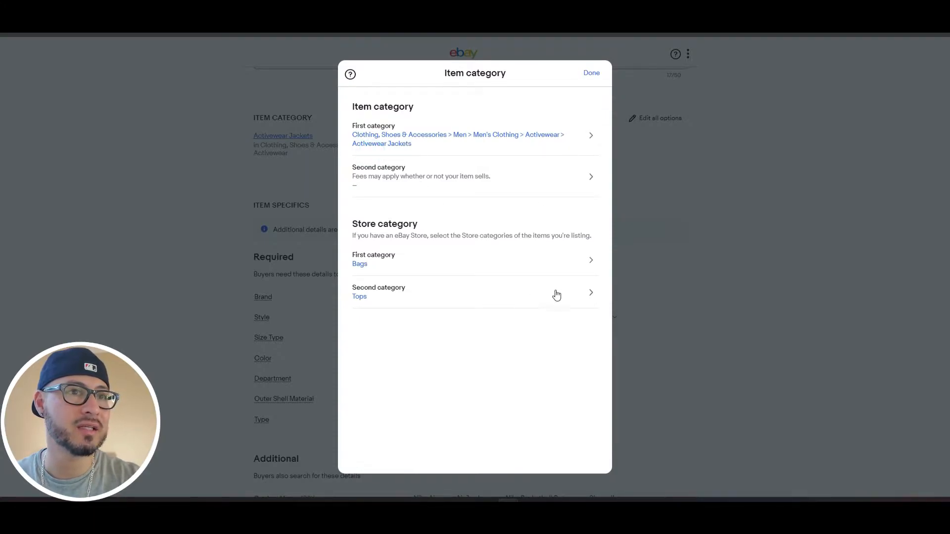
- Set the second store category to Apparel and return the first store category to Apparel
click(592, 297)
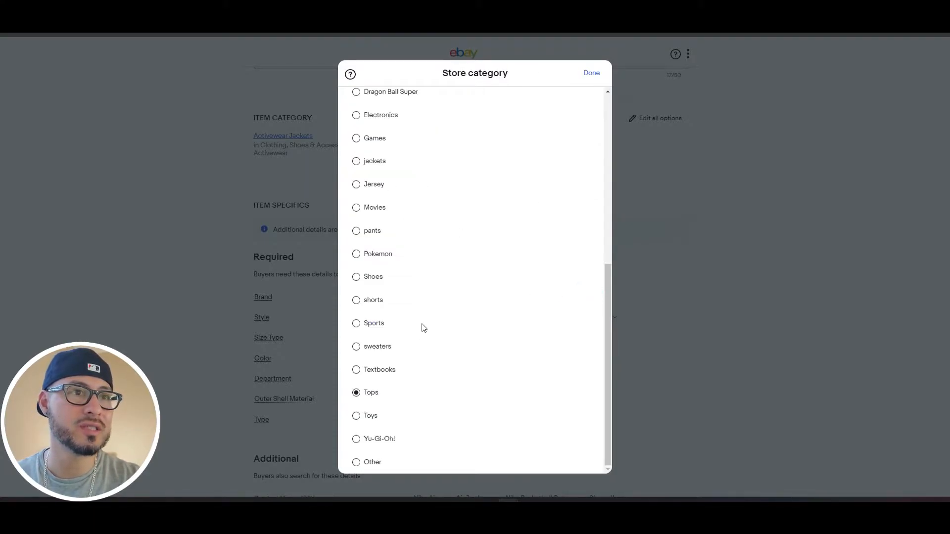
scroll(385, 292, up, 5)
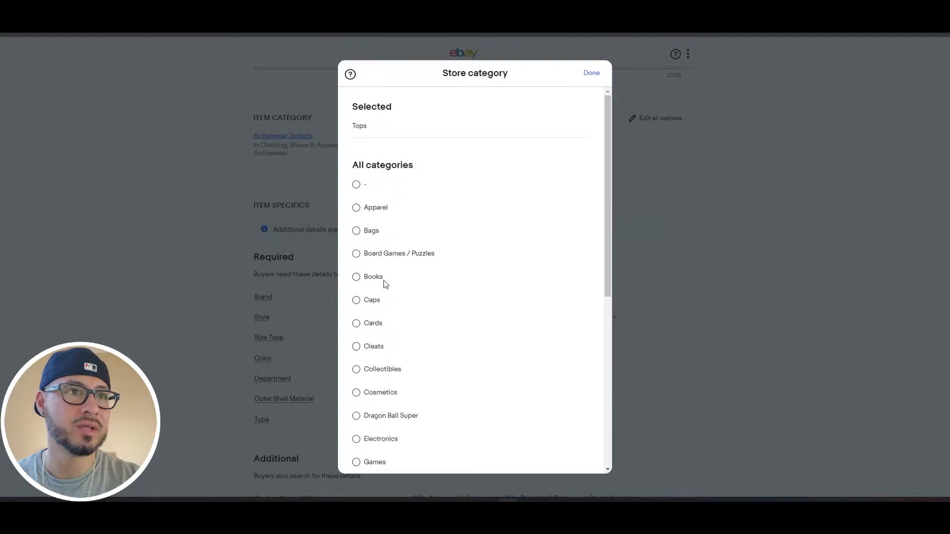
click(359, 209)
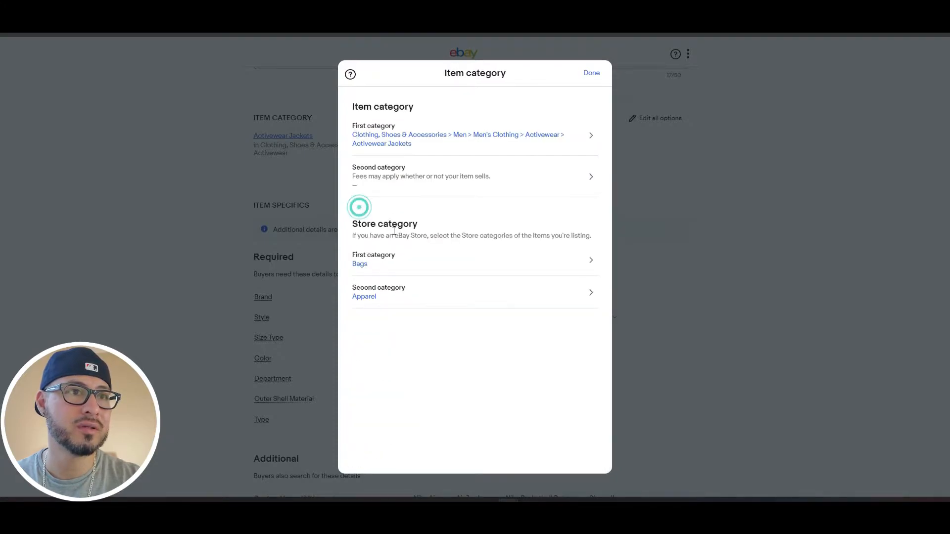
click(365, 275)
click(353, 185)
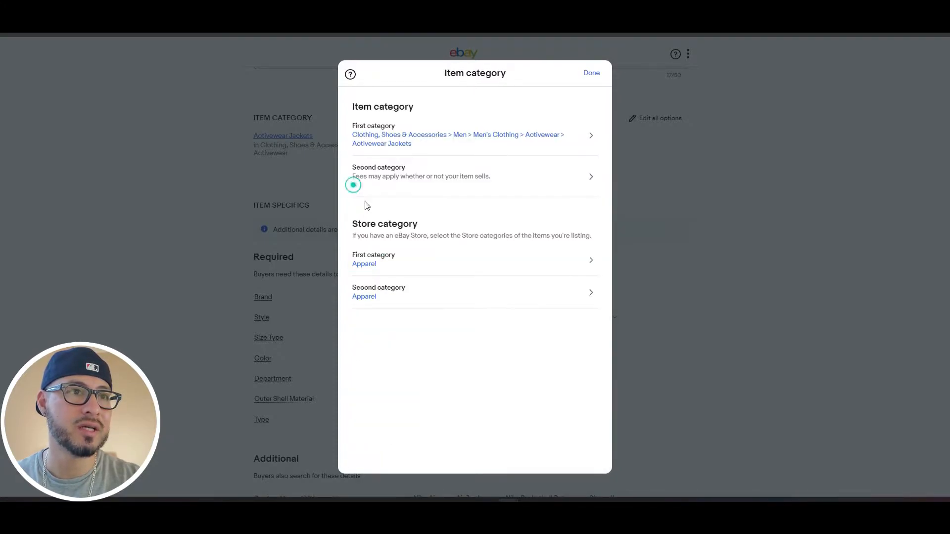
- Set the second store category to jackets and save the category options
click(370, 292)
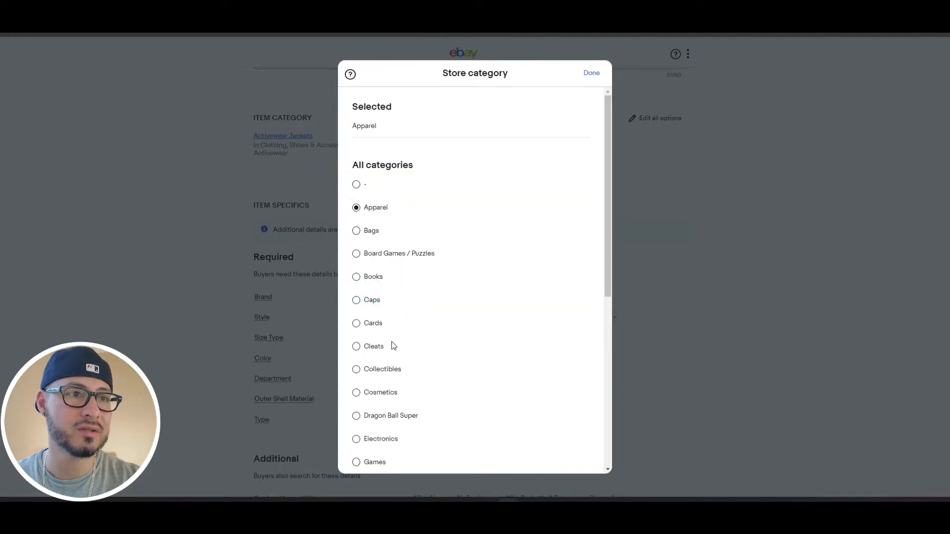
scroll(384, 393, down, 4)
click(356, 287)
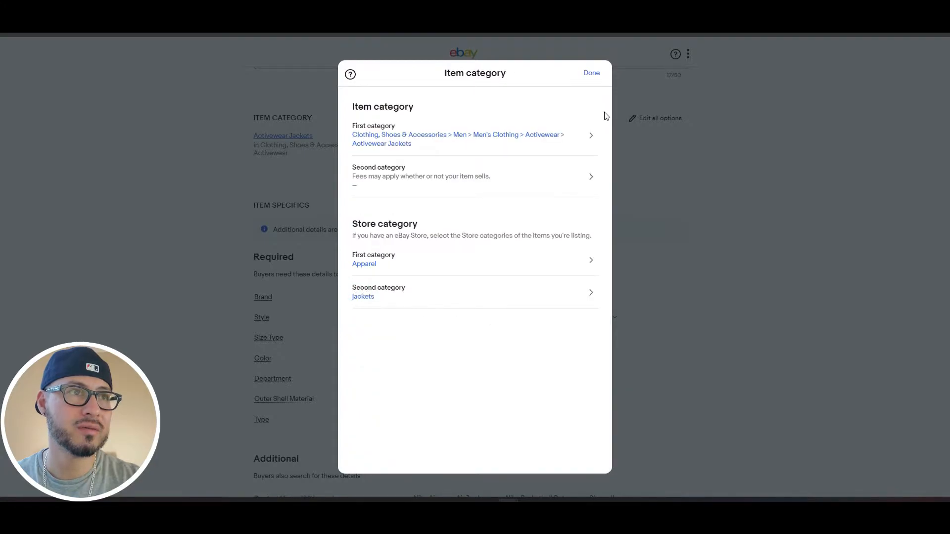
click(593, 73)
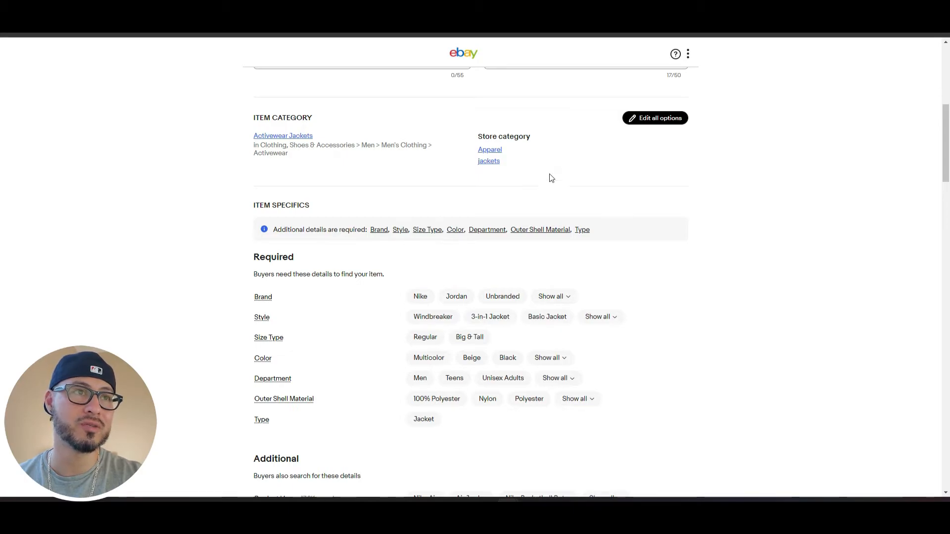
- Fill the required item specifics with brand Jordan, style Windbreaker and size type Regular
scroll(569, 239, down, 2)
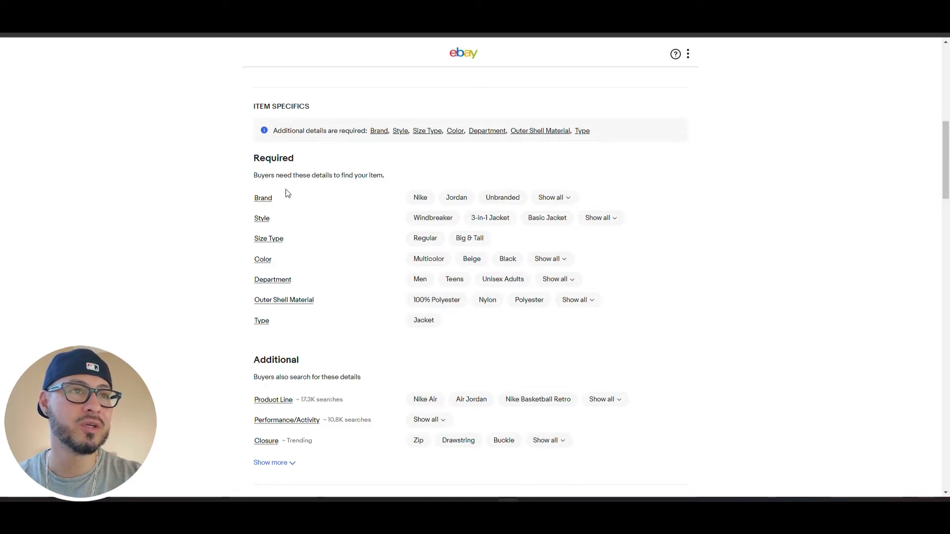
click(452, 198)
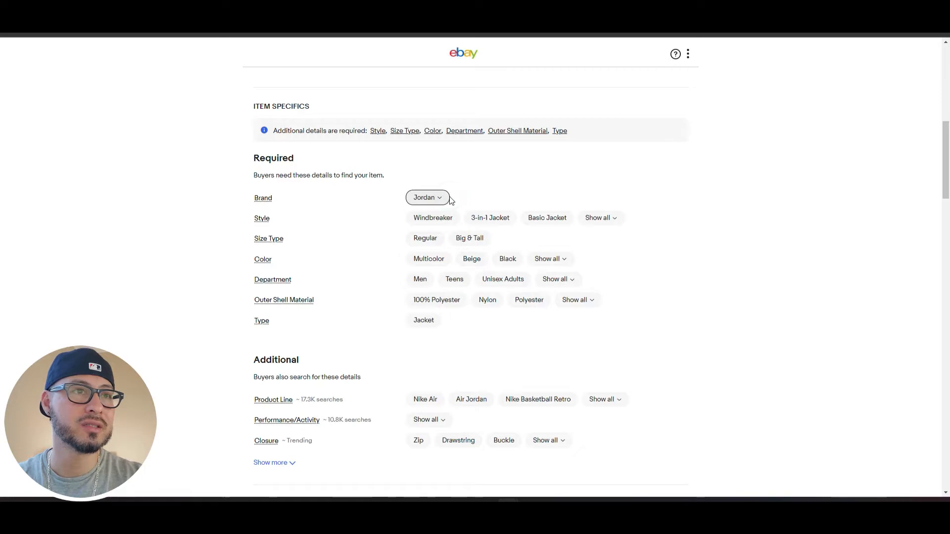
click(439, 221)
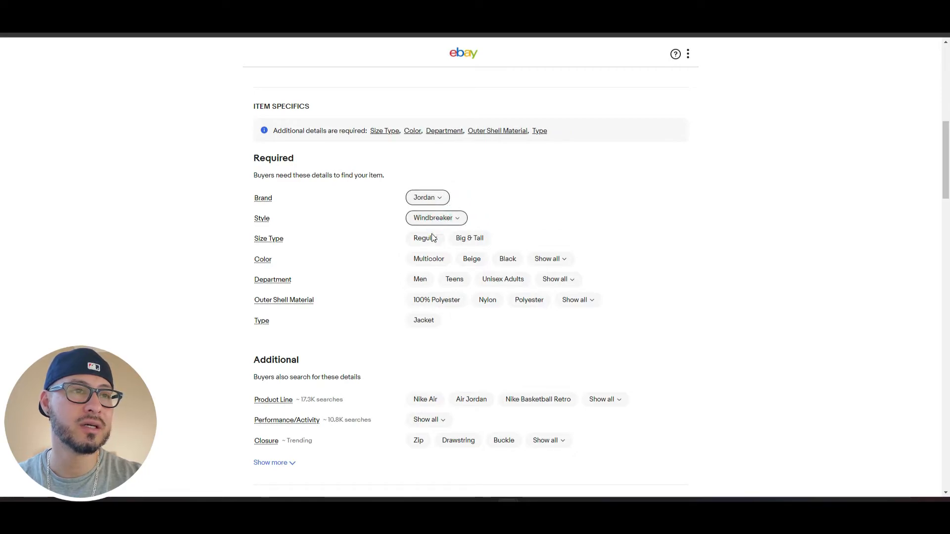
click(427, 239)
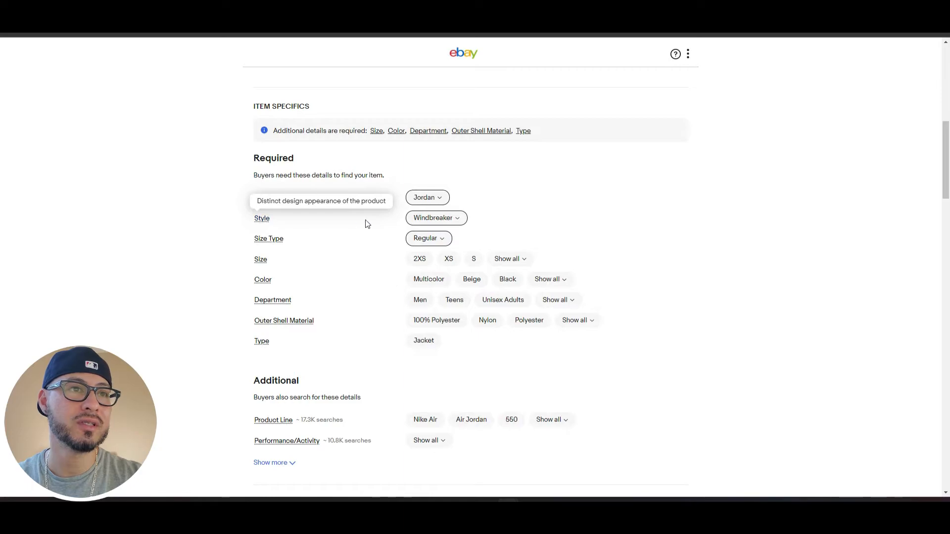
- Examine the available Style options and read the explanations of the required item specifics
click(435, 218)
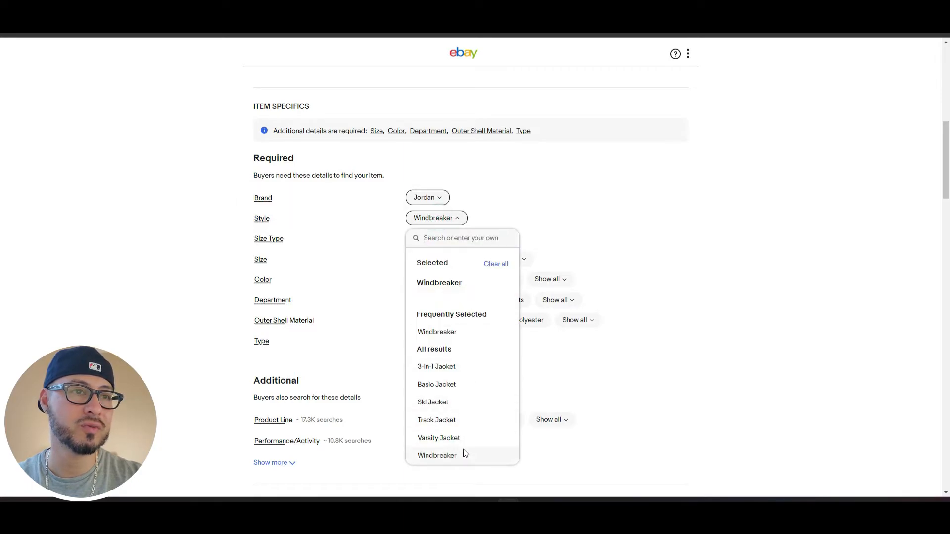
click(359, 267)
mouse_move(276, 245)
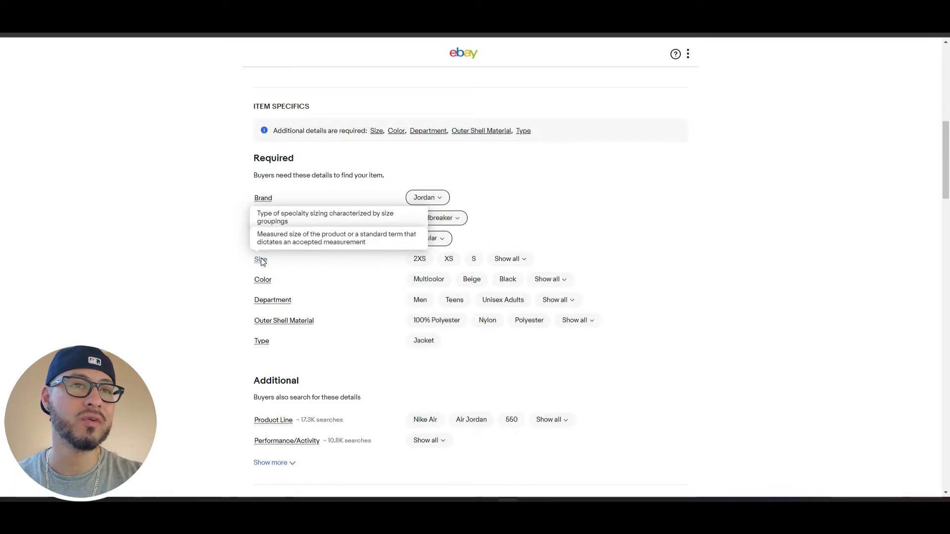
mouse_move(263, 281)
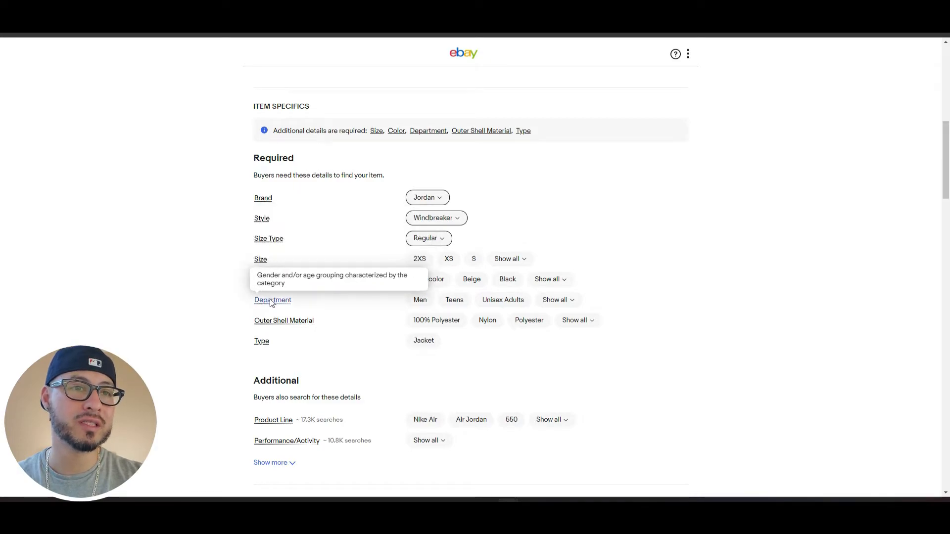
scroll(381, 379, down, 1)
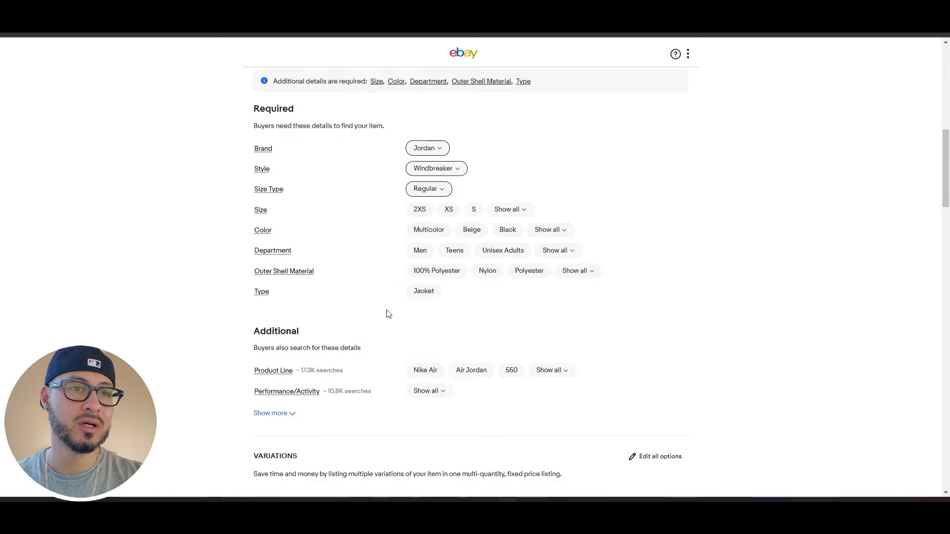
mouse_move(306, 394)
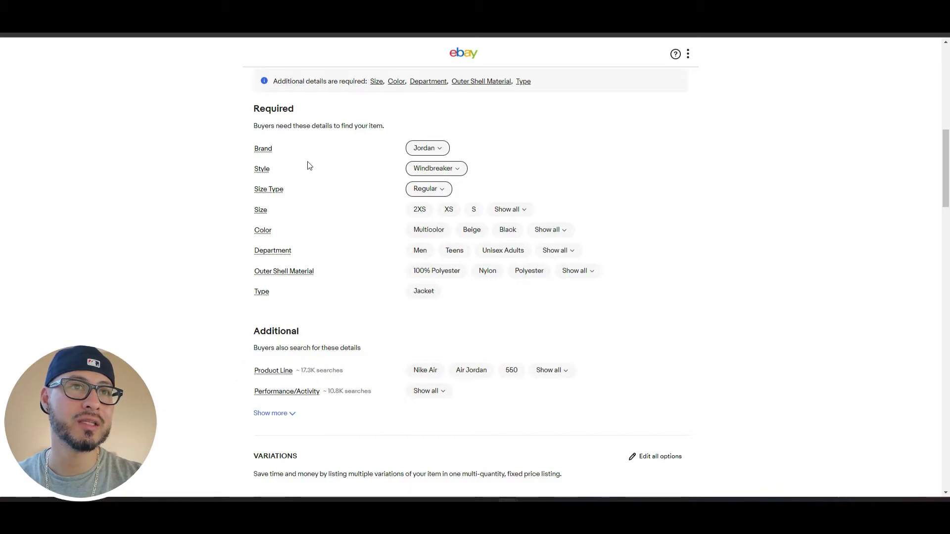
mouse_move(264, 150)
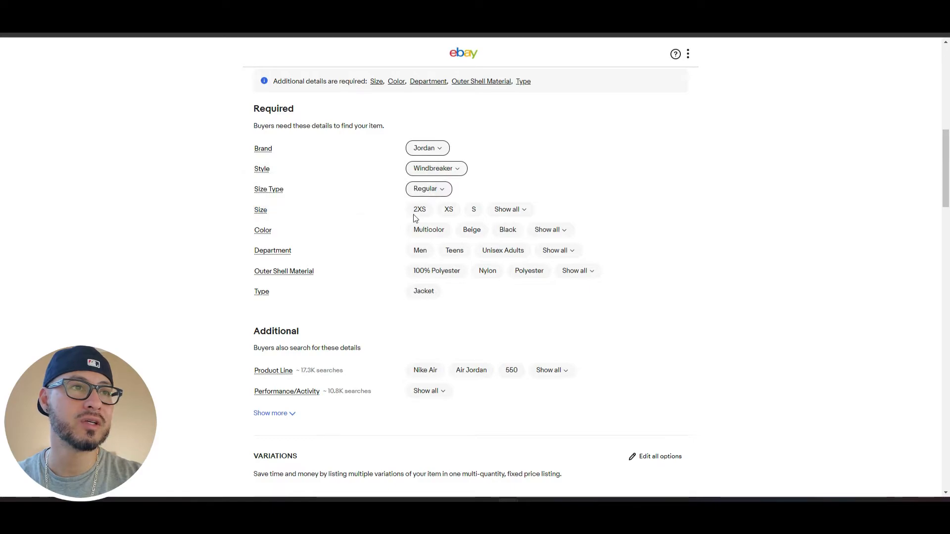
- Set the size to M and, after checking the color options and the jacket photos, set the color to Multicolor
click(516, 209)
click(512, 310)
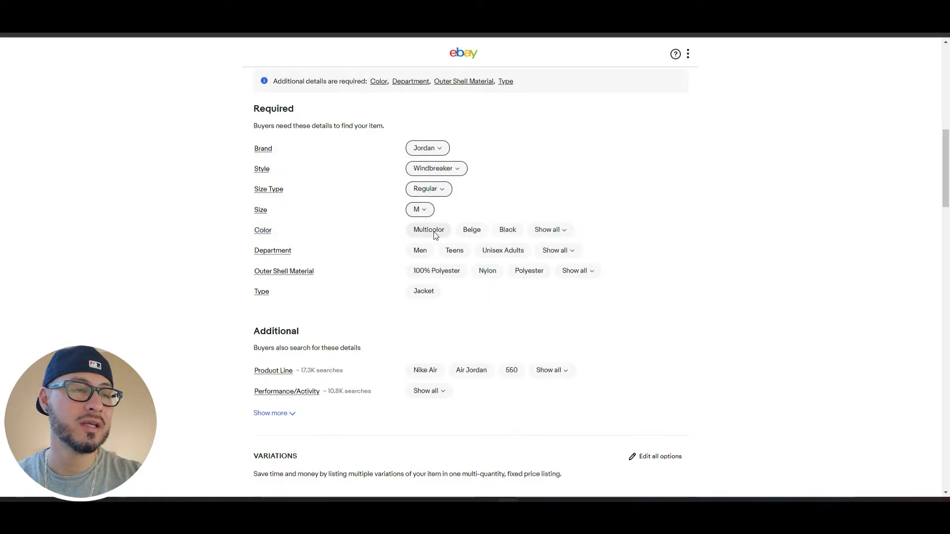
click(552, 230)
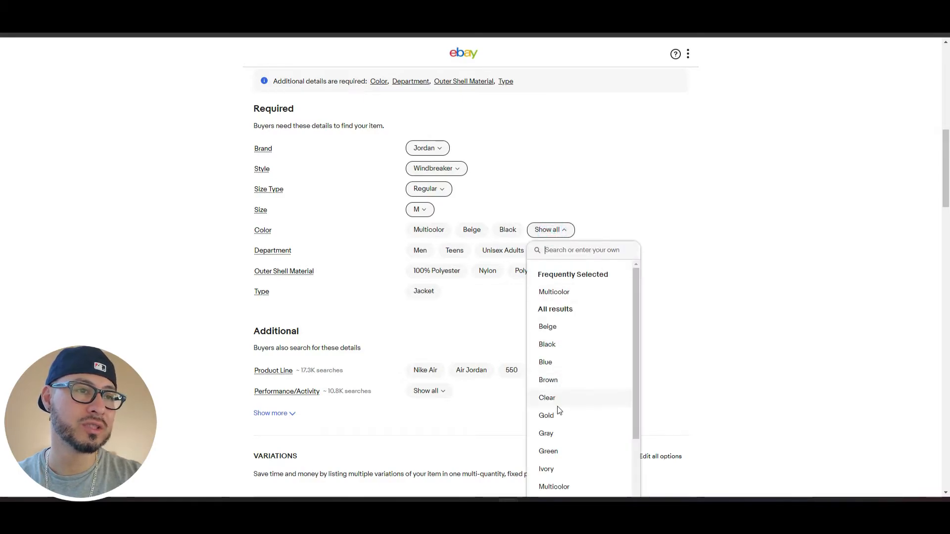
scroll(557, 406, down, 1)
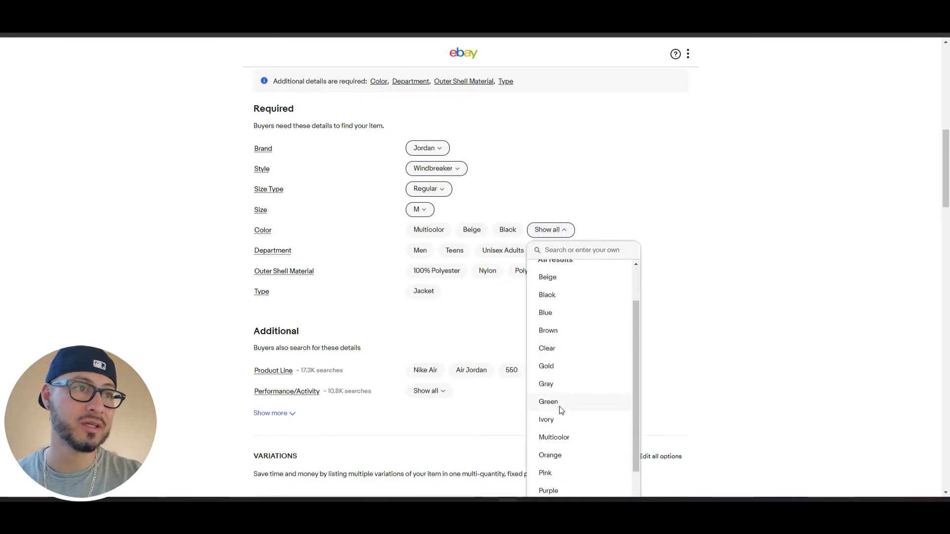
click(710, 271)
scroll(594, 307, up, 9)
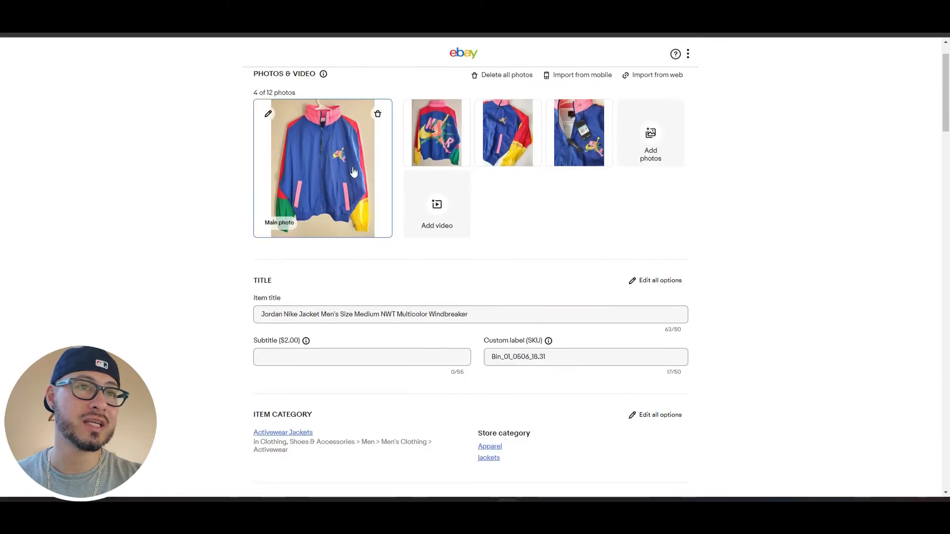
scroll(530, 349, down, 8)
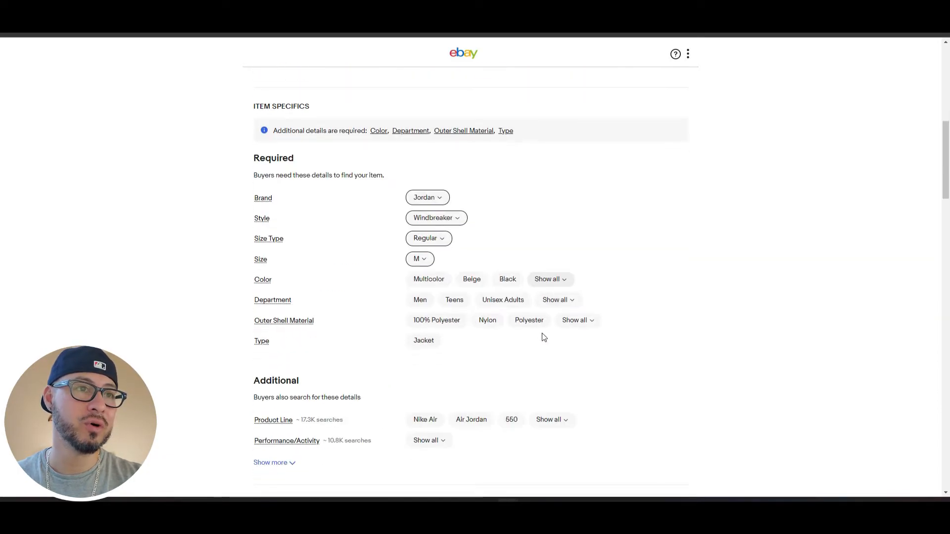
click(423, 281)
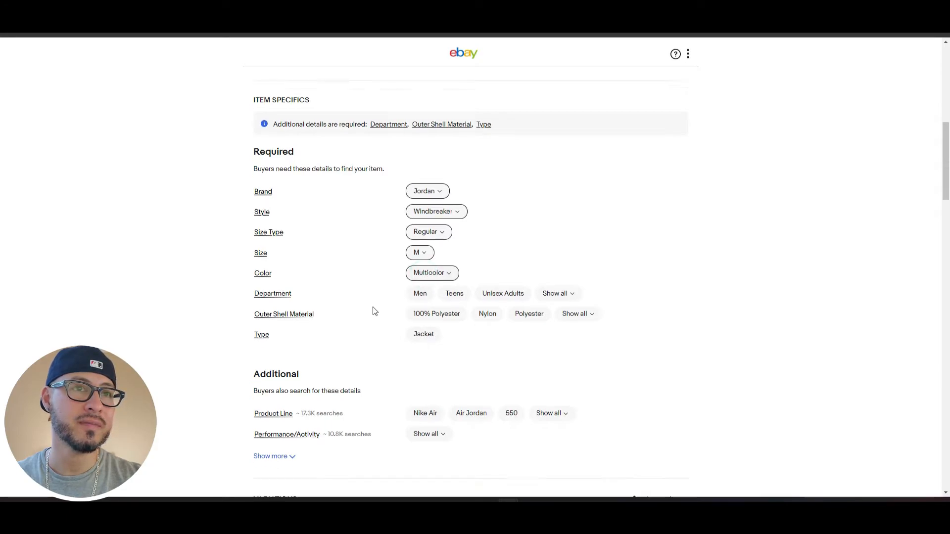
- Set the department to Men and the outer shell material to 100% Polyester in the required item specifics
scroll(373, 310, down, 2)
mouse_move(277, 201)
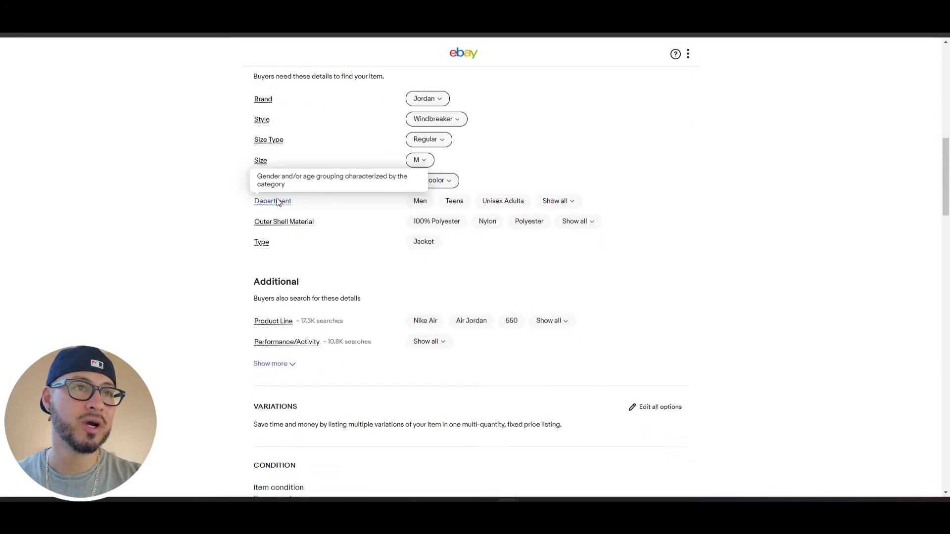
click(421, 201)
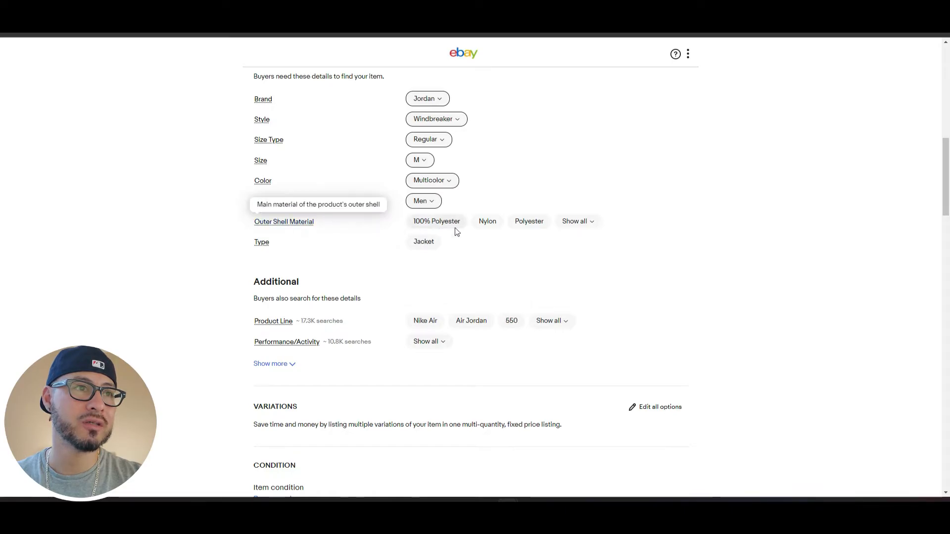
click(577, 222)
scroll(593, 248, down, 2)
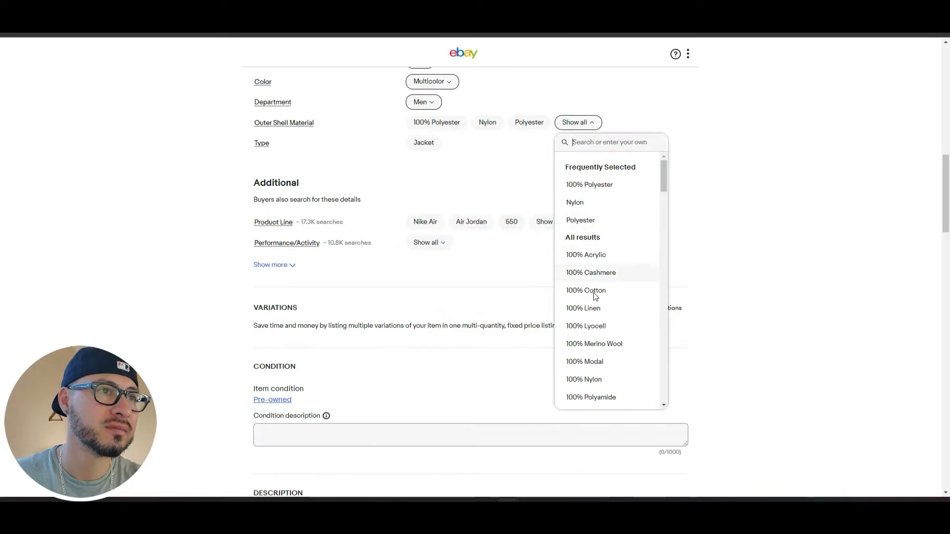
click(608, 187)
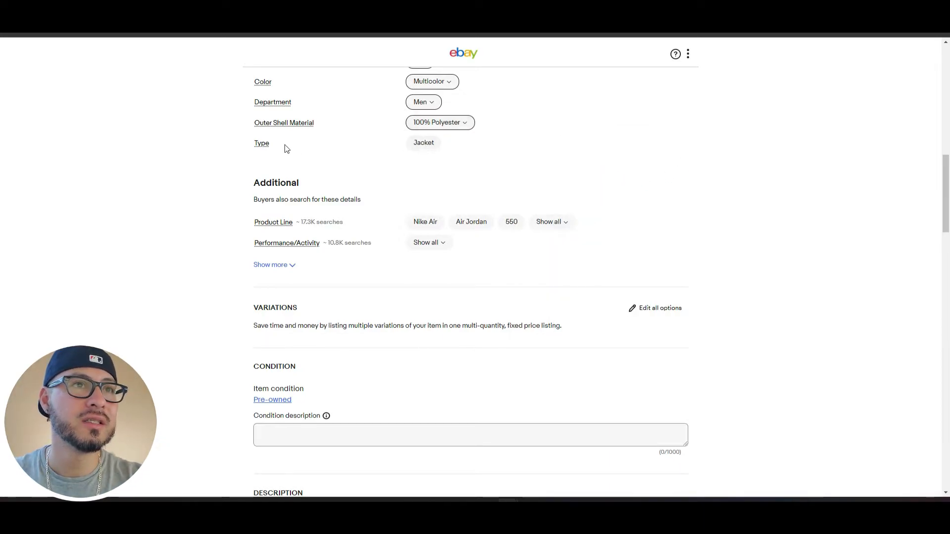
- Set the required item type to Jacket
click(425, 144)
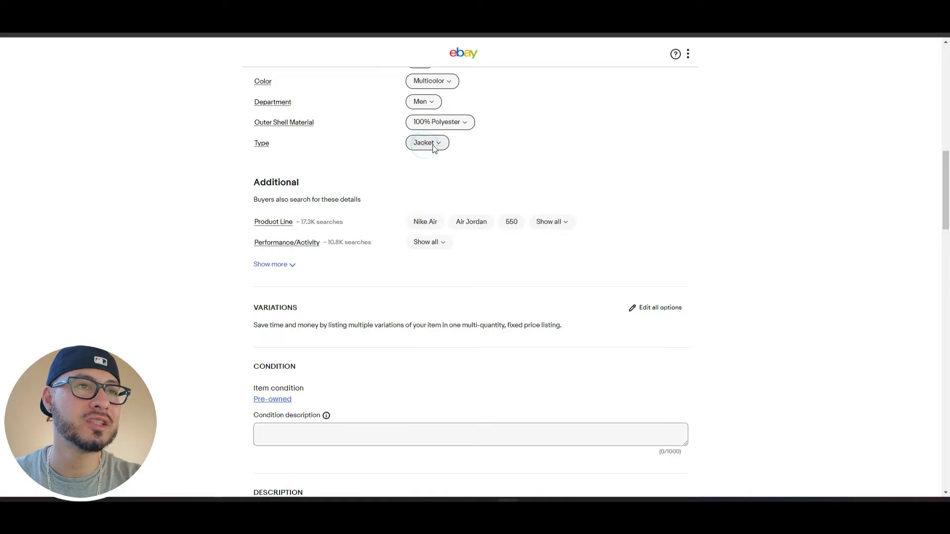
click(436, 144)
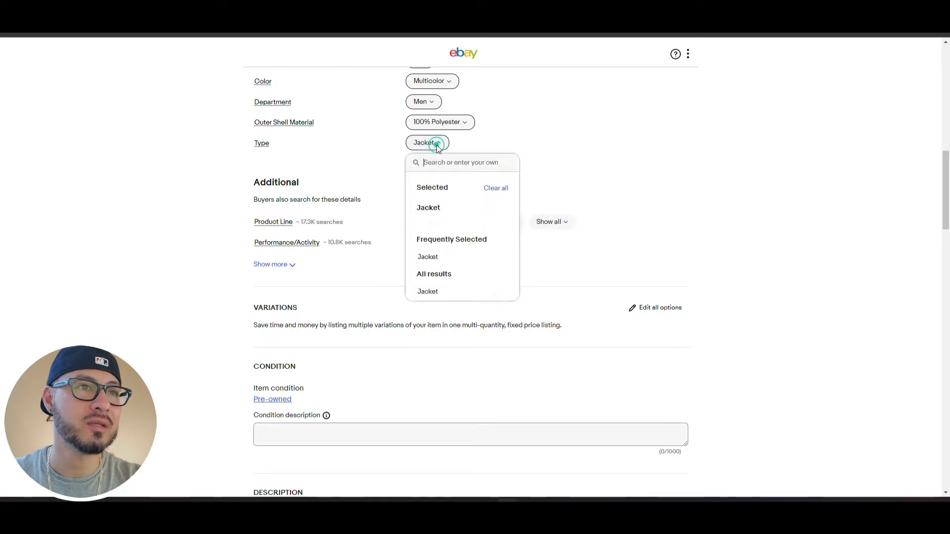
click(428, 292)
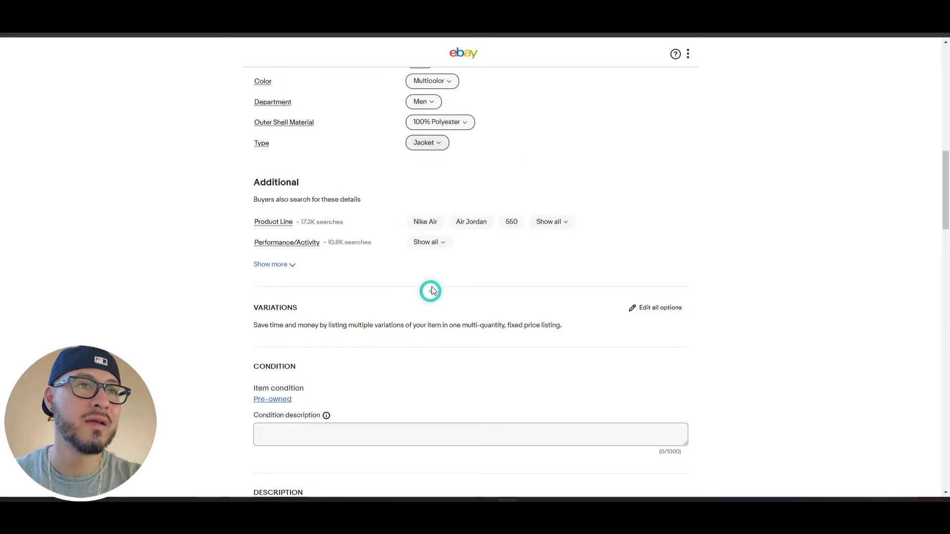
- Recheck the listing's category, title and jacket photos, and set the additional product line detail to Nike Air
scroll(410, 257, up, 2)
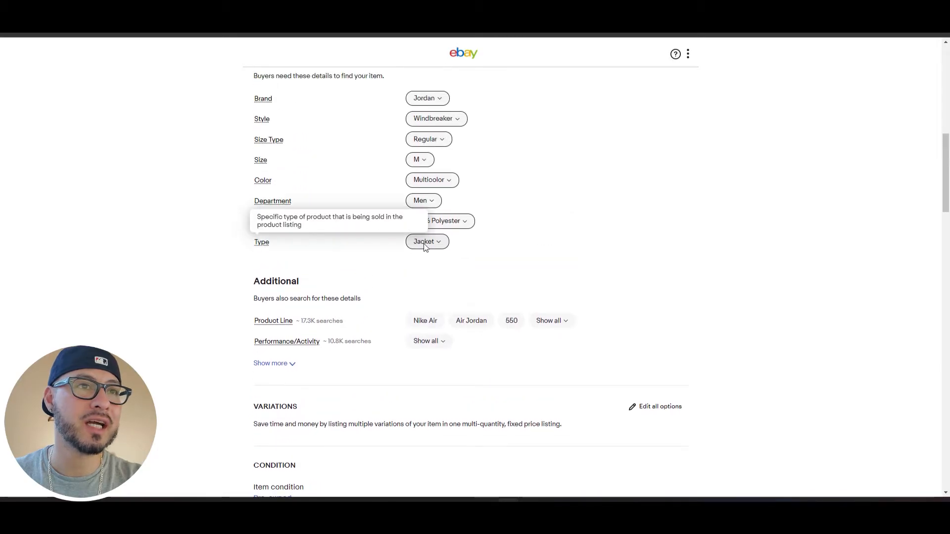
scroll(424, 243, up, 4)
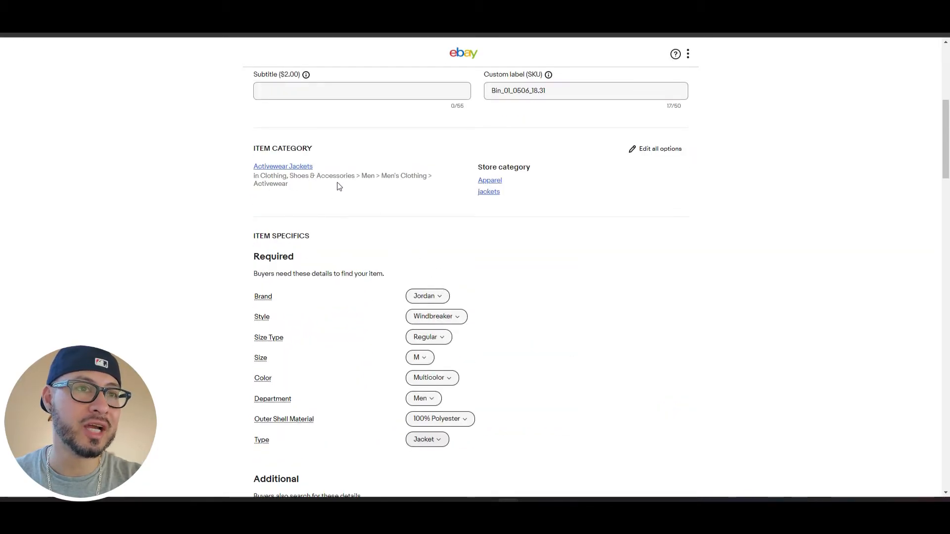
scroll(394, 267, down, 3)
scroll(369, 293, down, 3)
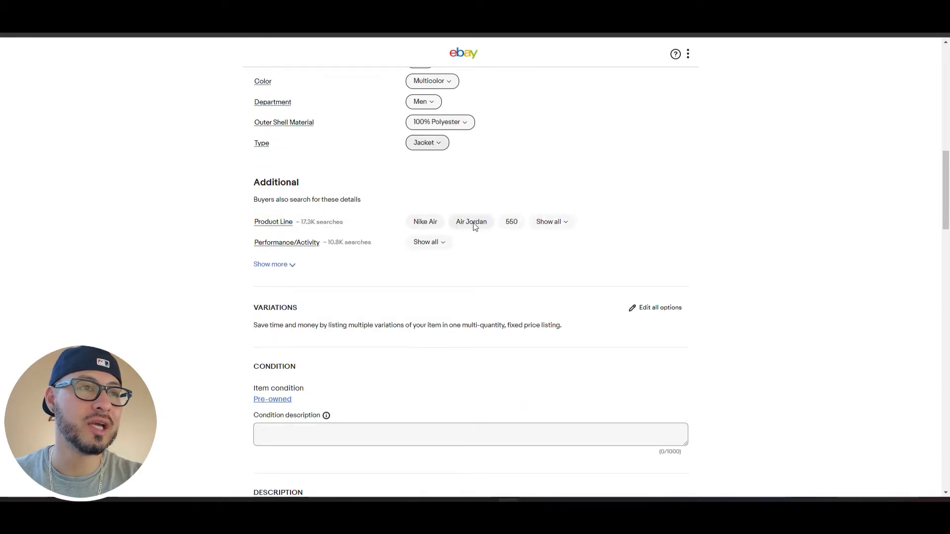
scroll(542, 322, up, 9)
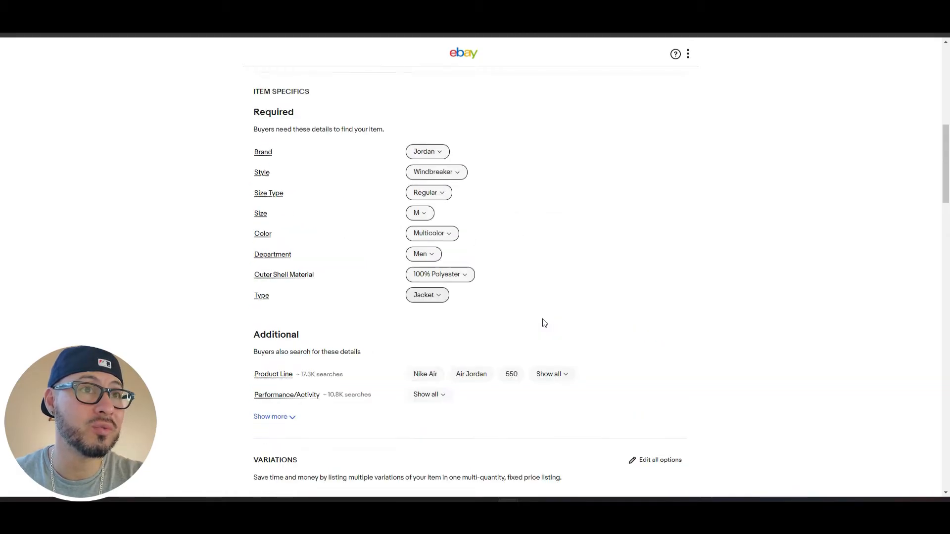
scroll(544, 323, up, 3)
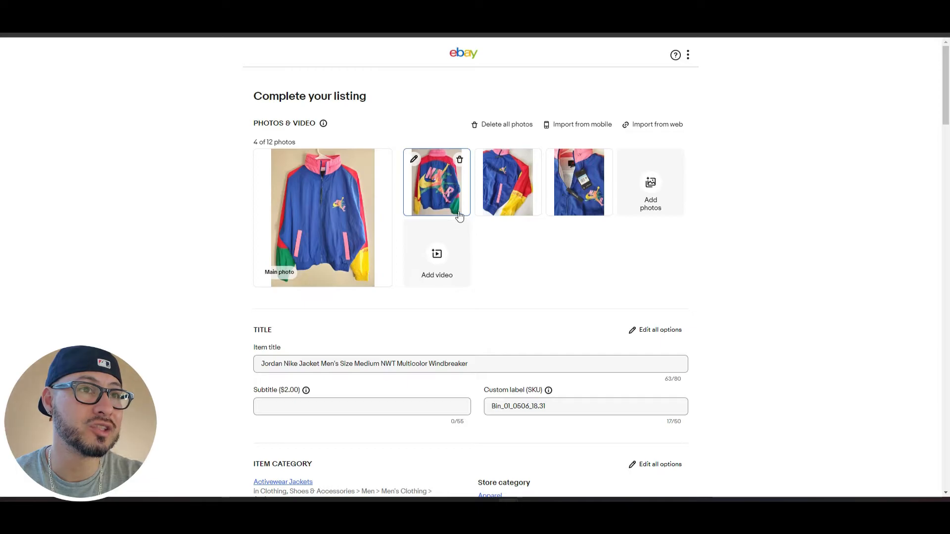
scroll(512, 370, down, 8)
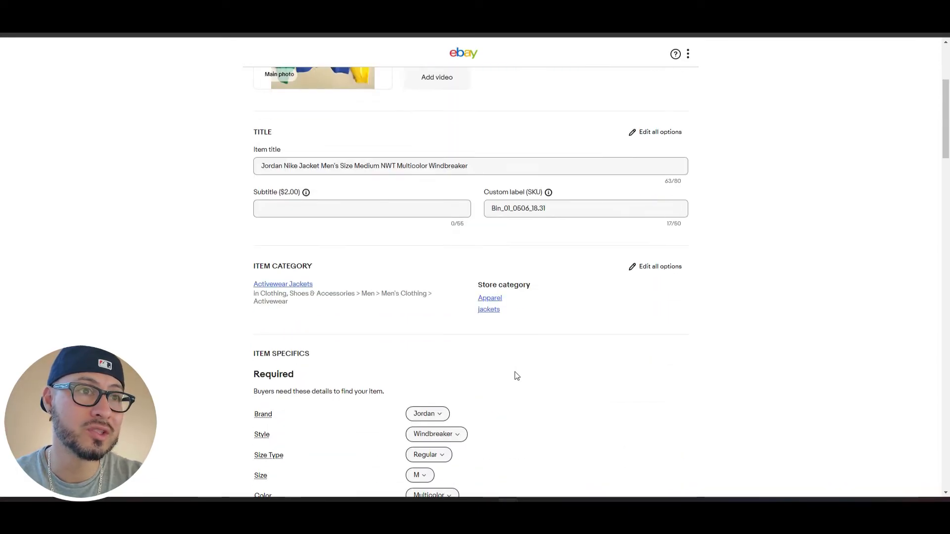
scroll(527, 375, down, 4)
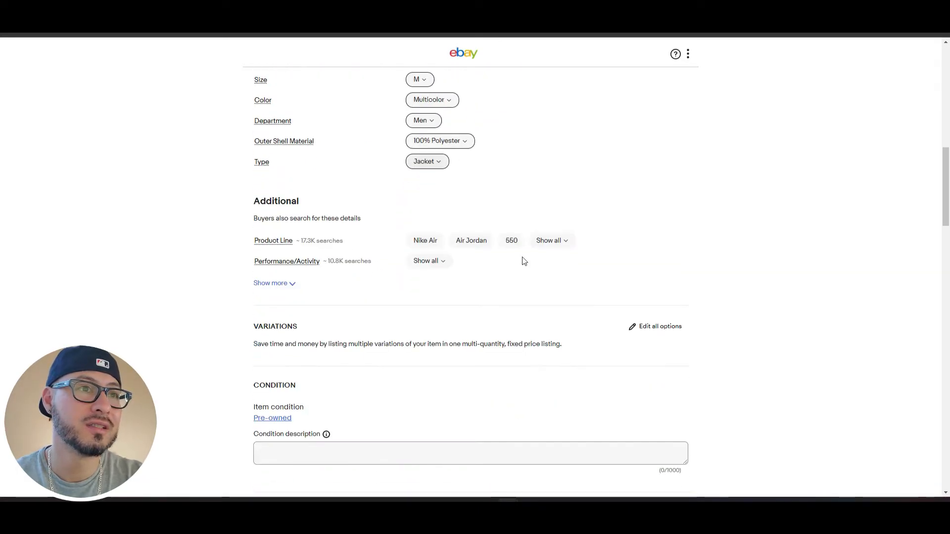
click(425, 242)
click(433, 242)
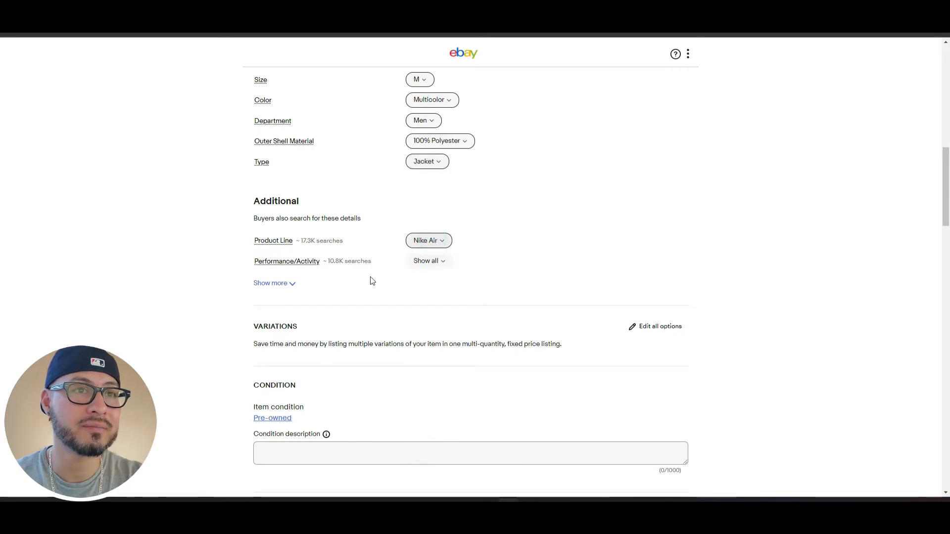
- Set the Performance/Activity detail to Running & Jogging and School
click(430, 262)
scroll(473, 343, down, 1)
scroll(562, 292, down, 2)
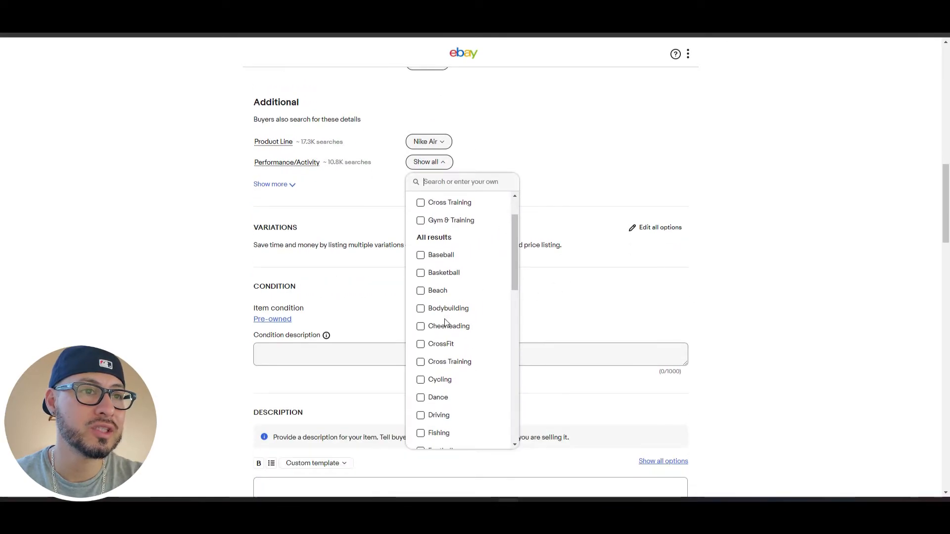
scroll(452, 314, down, 1)
scroll(436, 343, down, 3)
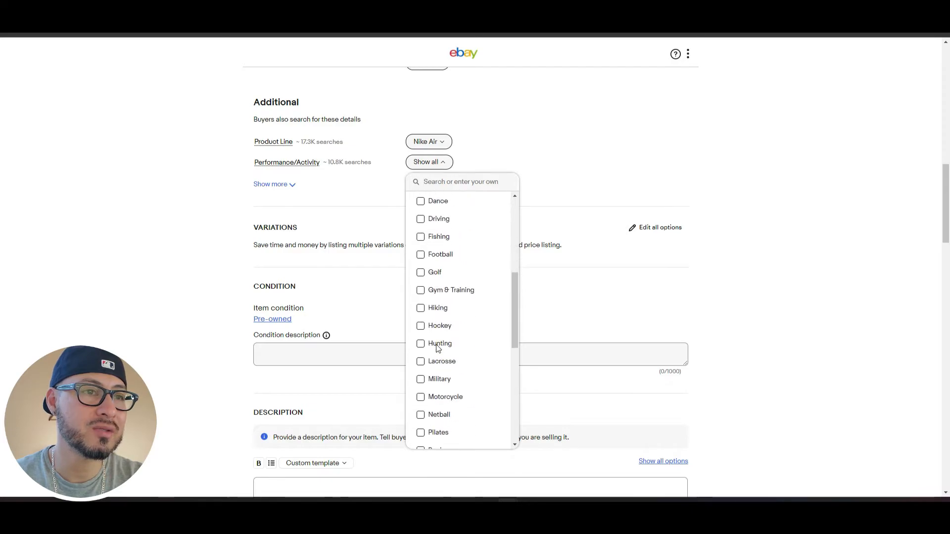
scroll(437, 354, down, 2)
scroll(425, 359, down, 1)
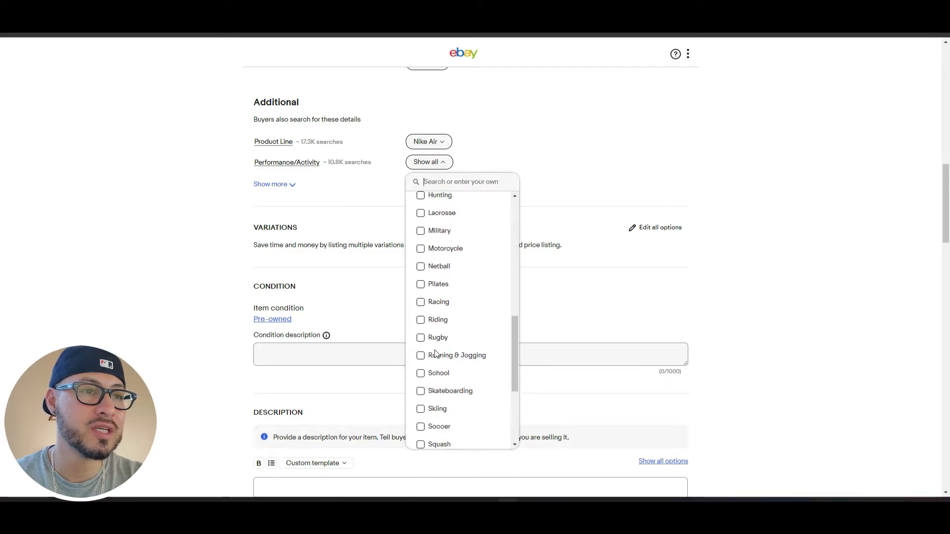
click(424, 358)
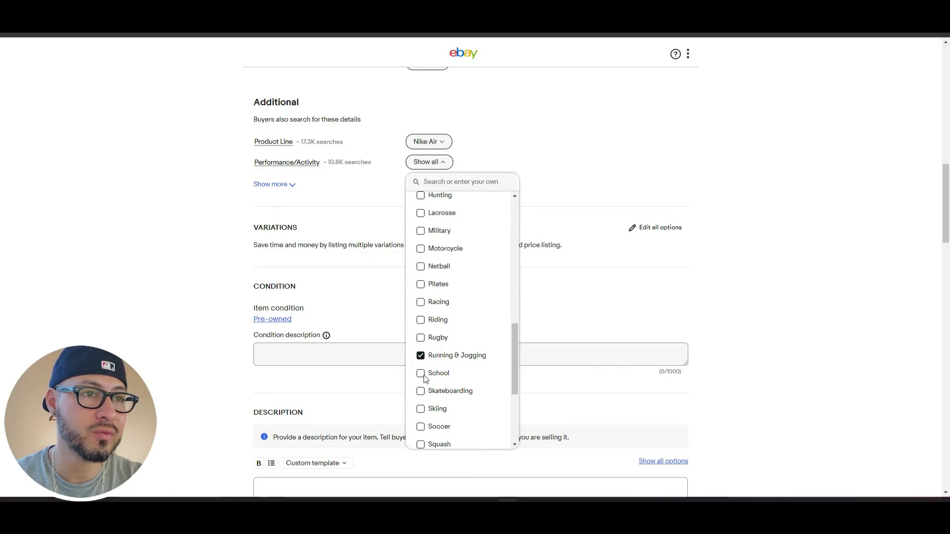
scroll(425, 375, down, 3)
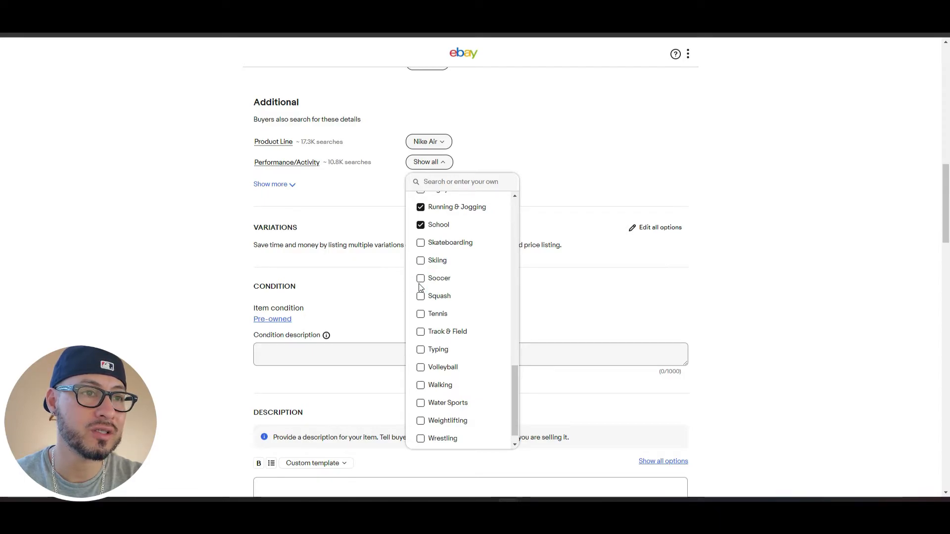
scroll(445, 383, down, 3)
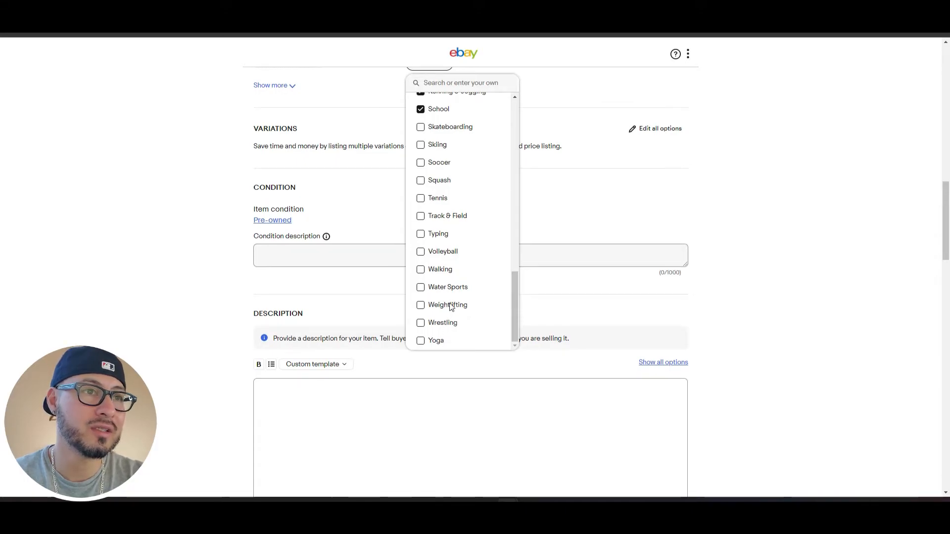
scroll(453, 317, up, 3)
click(601, 213)
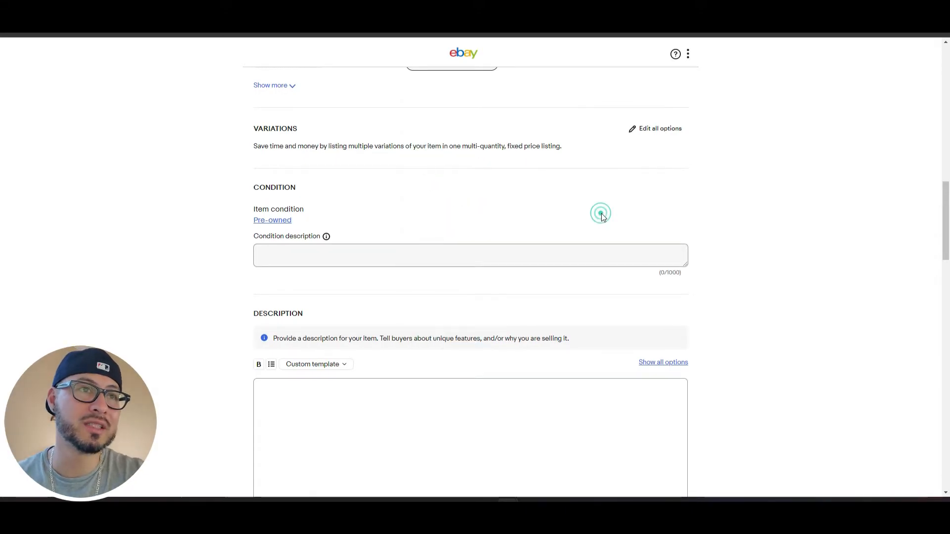
- Expand the list of additional item specifics and set the closure to Zip
scroll(593, 223, up, 3)
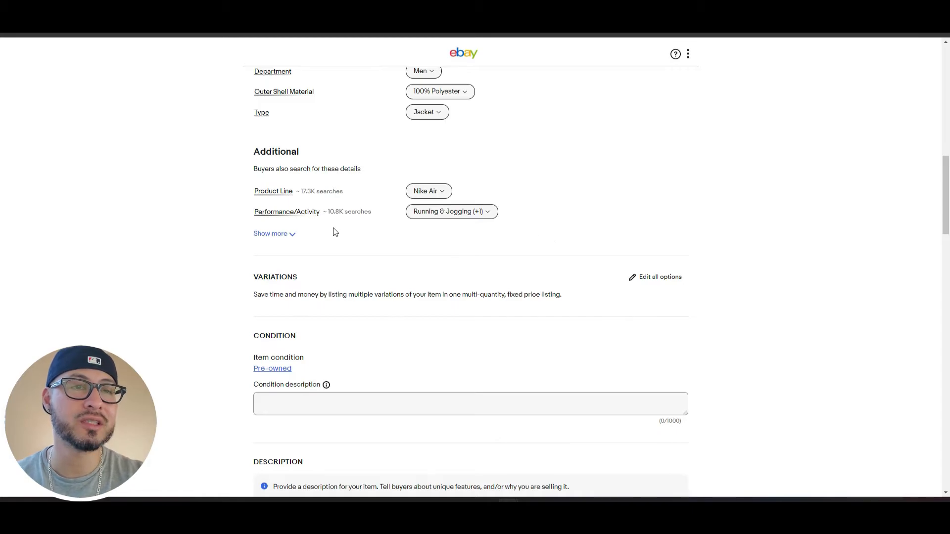
click(288, 236)
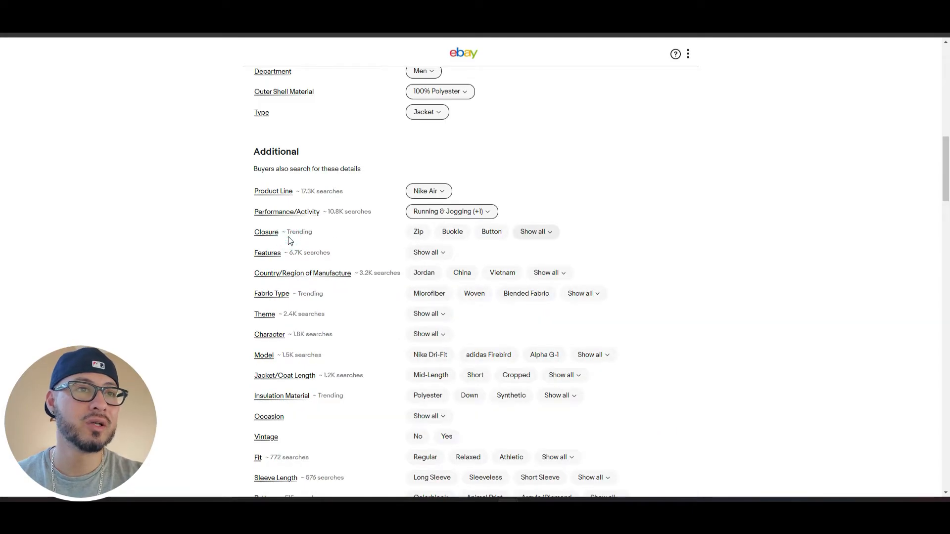
click(419, 232)
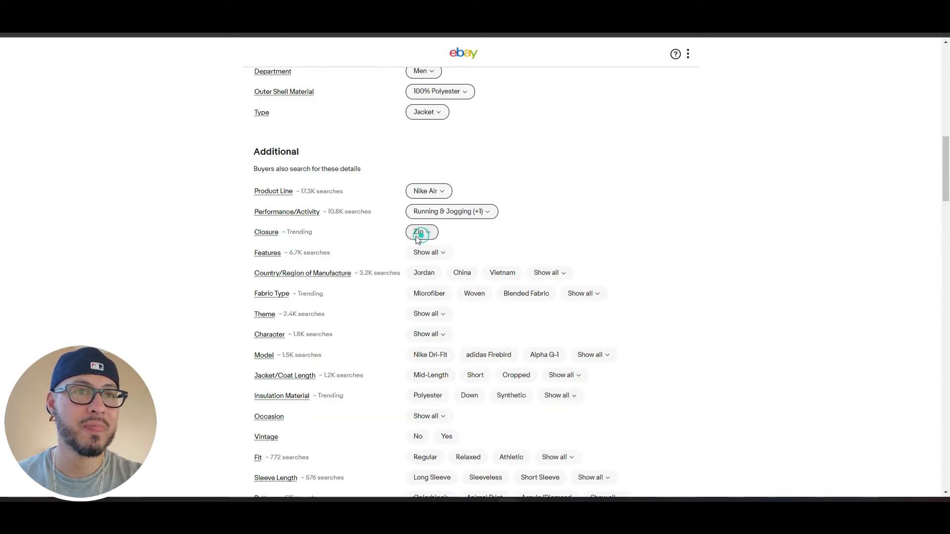
- Add Full Zip to the jacket's features and look through the other available feature options
click(426, 253)
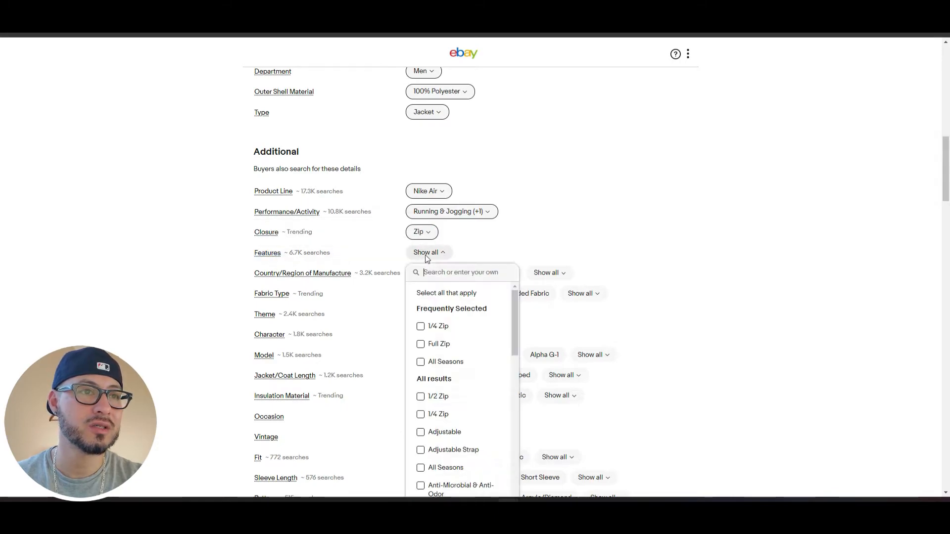
click(420, 344)
scroll(490, 400, down, 6)
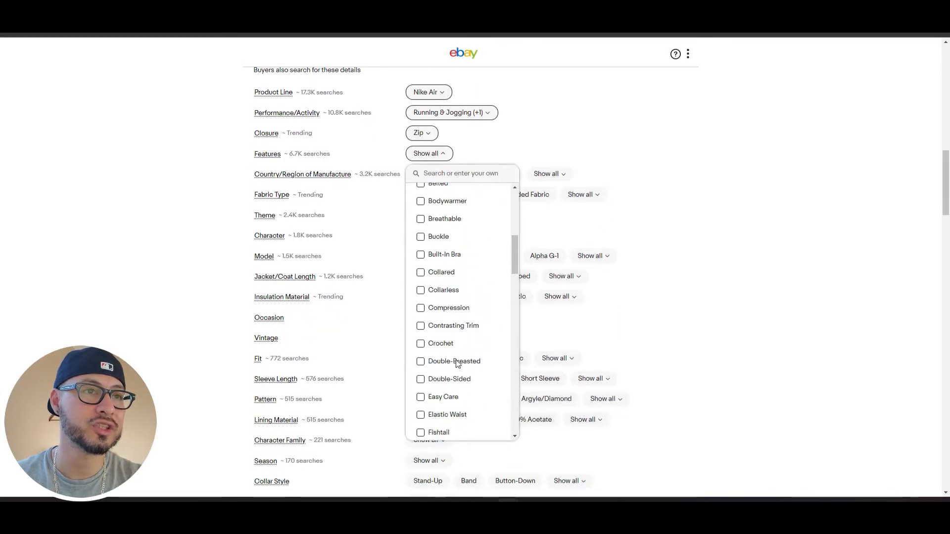
scroll(474, 345, down, 5)
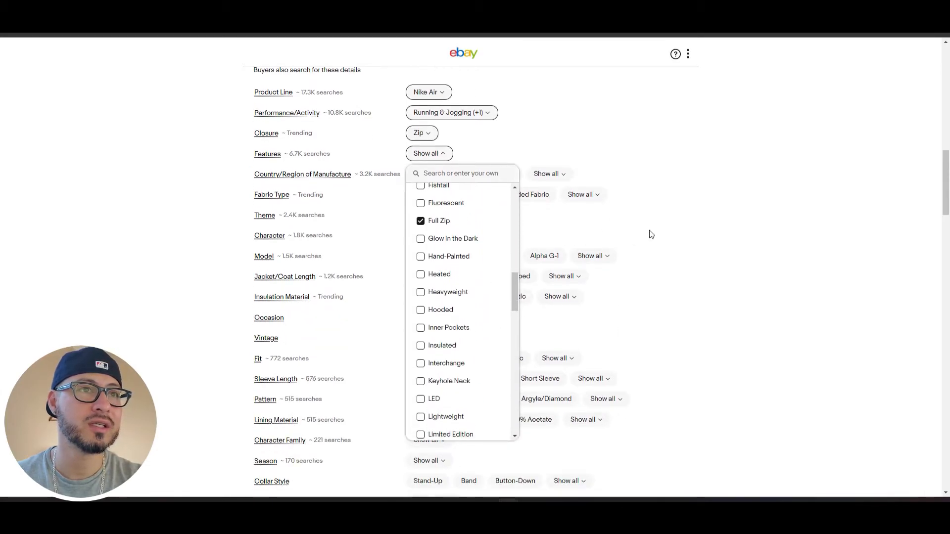
click(671, 227)
- Set the country/region of manufacture to China
mouse_move(382, 182)
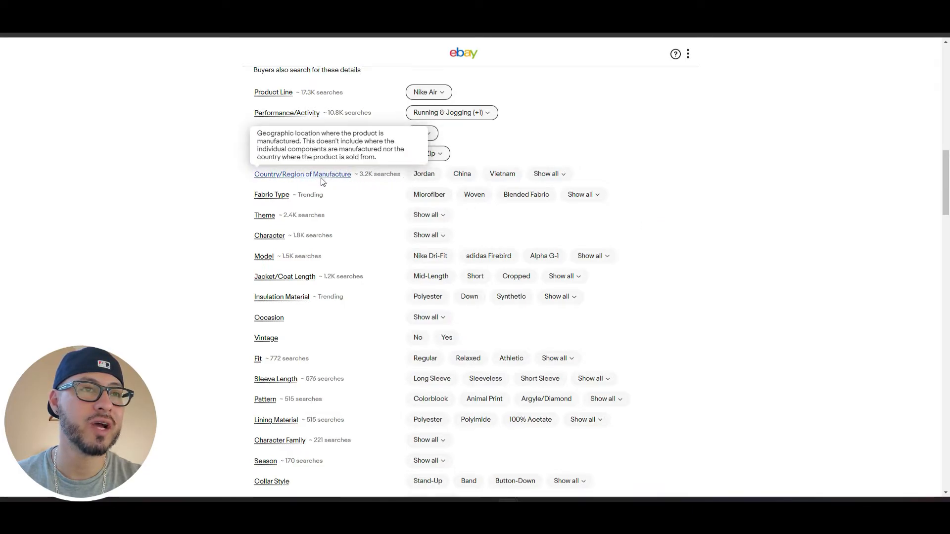
click(552, 177)
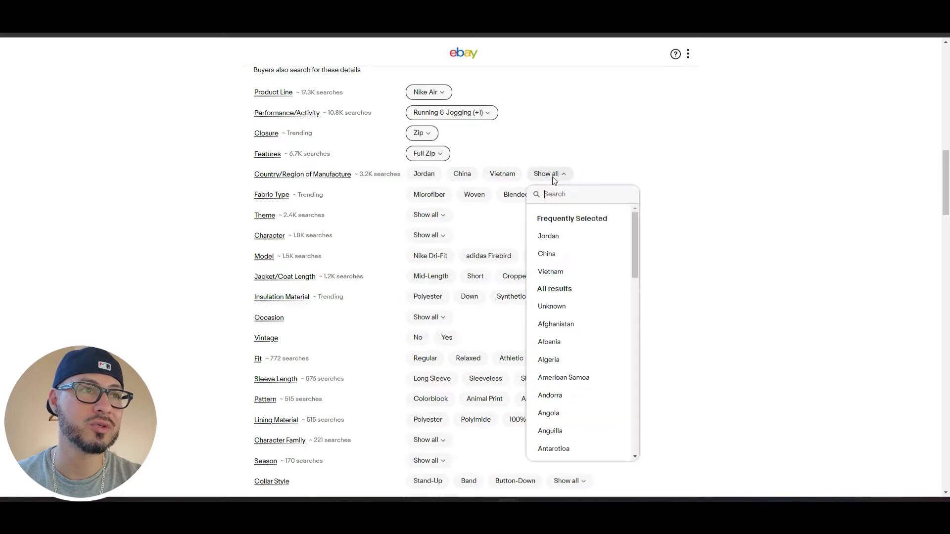
click(562, 257)
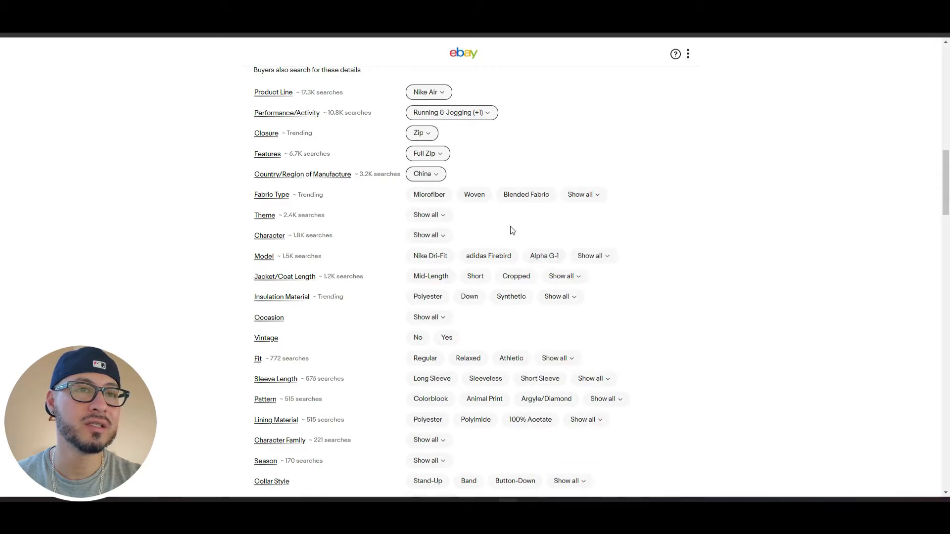
- Examine the Fabric Type and Character details and review the completed required and additional item specifics
mouse_move(267, 198)
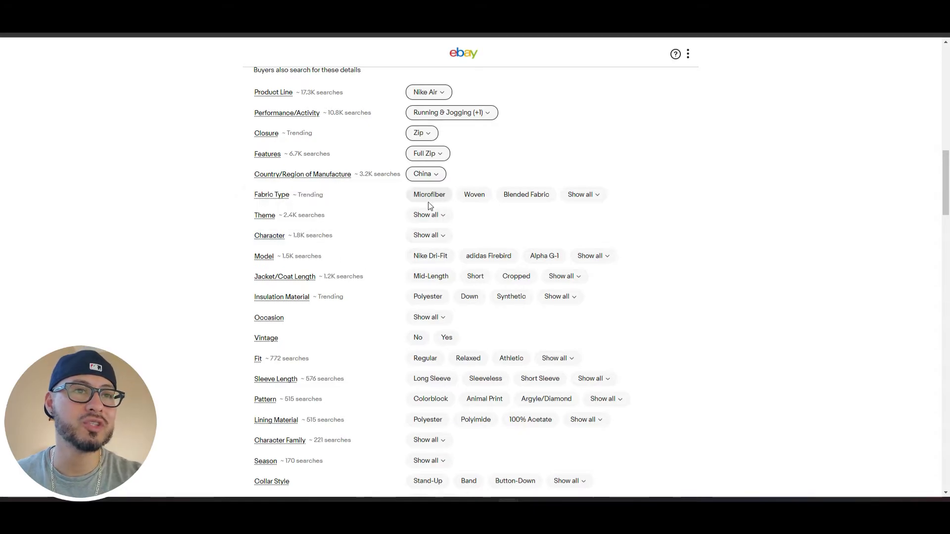
click(438, 237)
click(439, 239)
click(439, 240)
click(524, 221)
scroll(512, 294, up, 1)
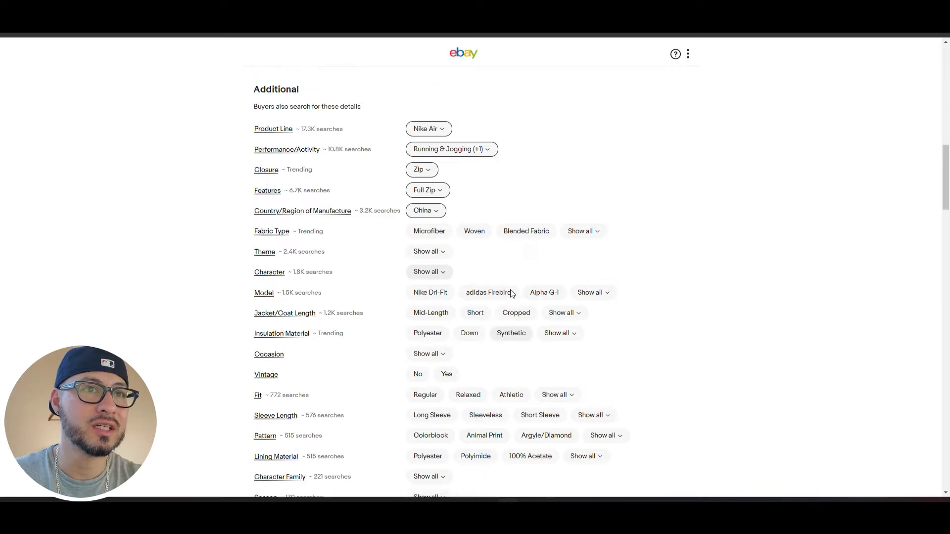
scroll(512, 294, up, 2)
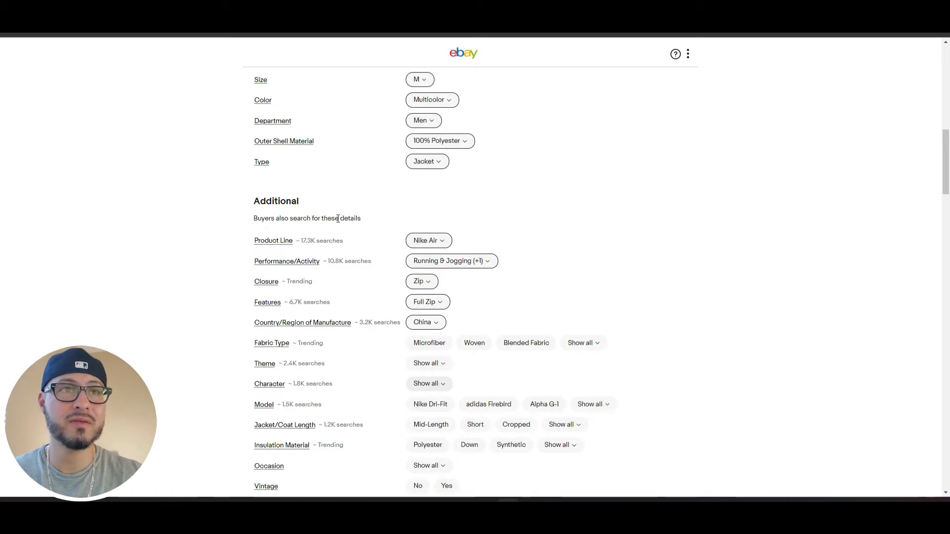
scroll(345, 221, up, 2)
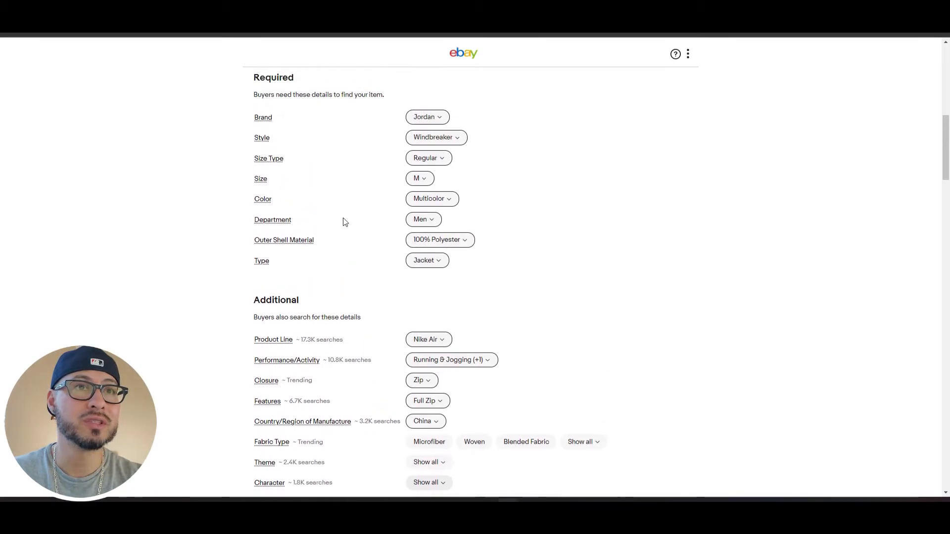
- Review the completed required item specifics and the search counts shown beside the additional ones
drag(251, 79, 303, 78)
click(319, 76)
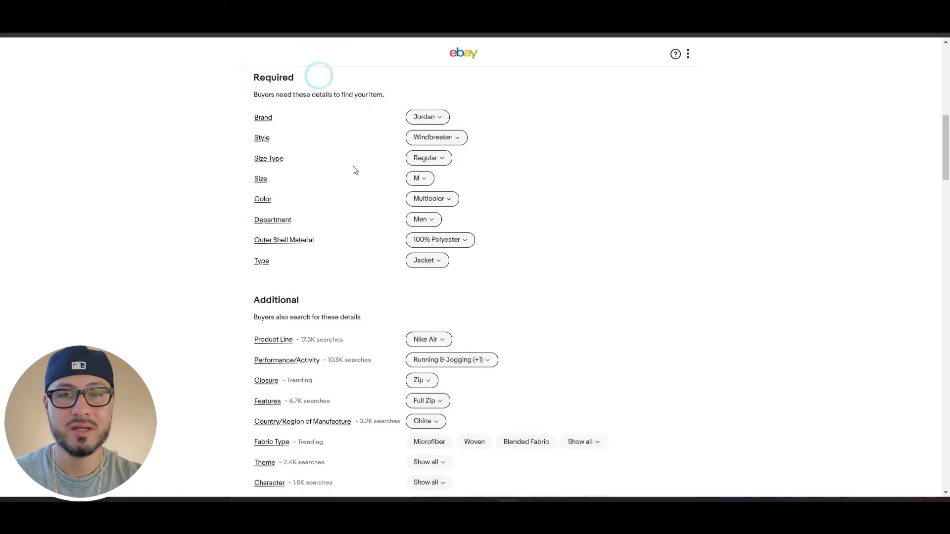
scroll(344, 233, down, 3)
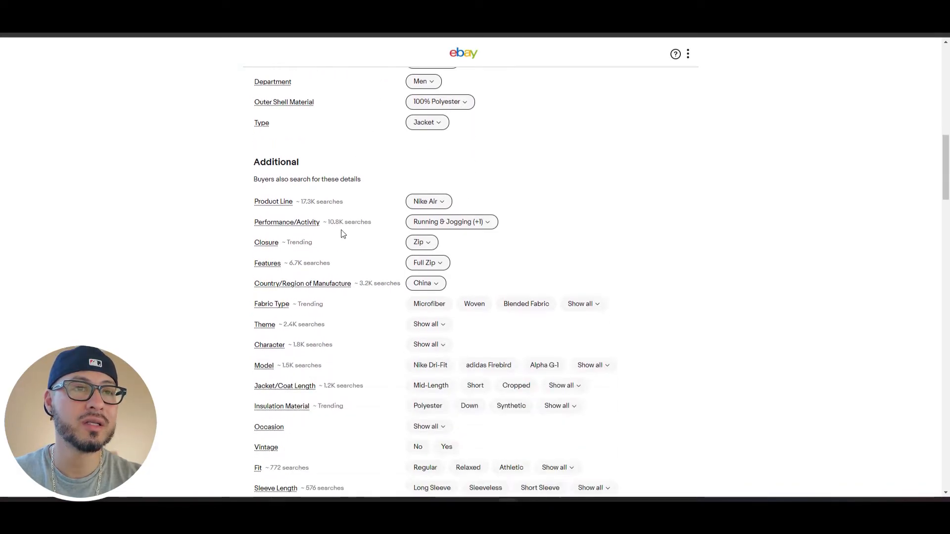
scroll(345, 233, down, 1)
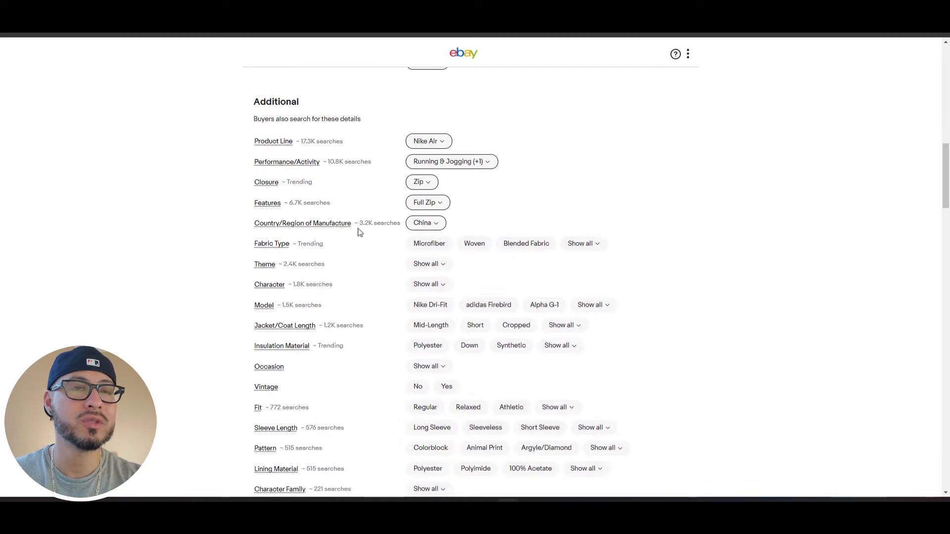
scroll(358, 229, down, 1)
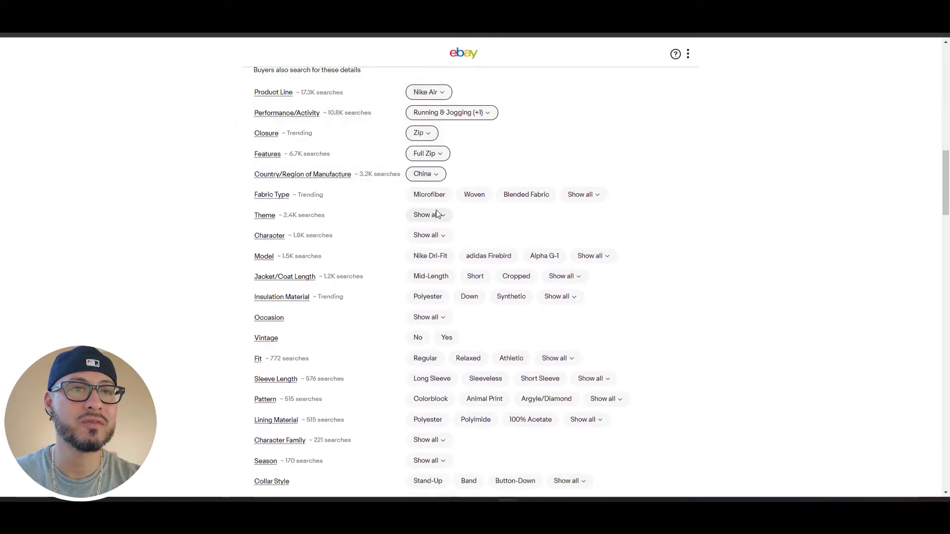
scroll(378, 270, down, 1)
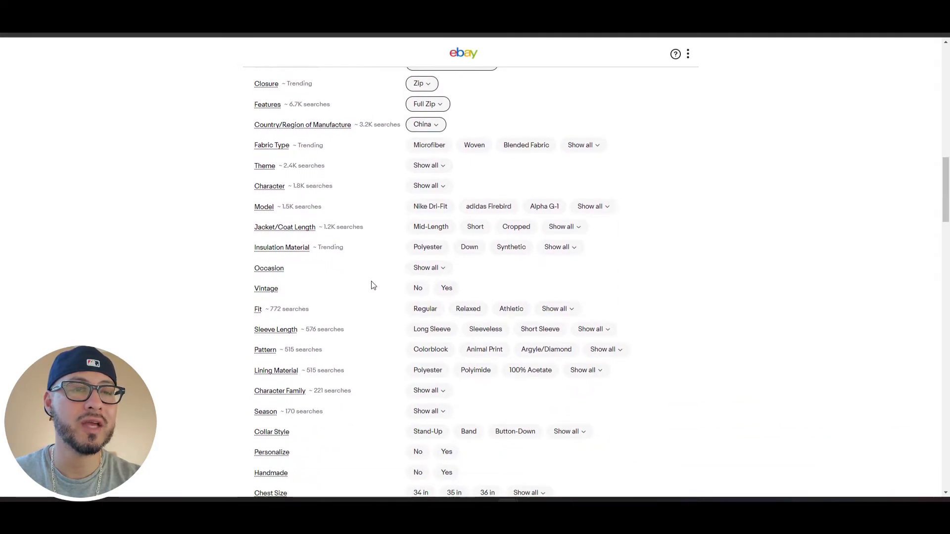
scroll(373, 285, down, 1)
scroll(371, 289, up, 5)
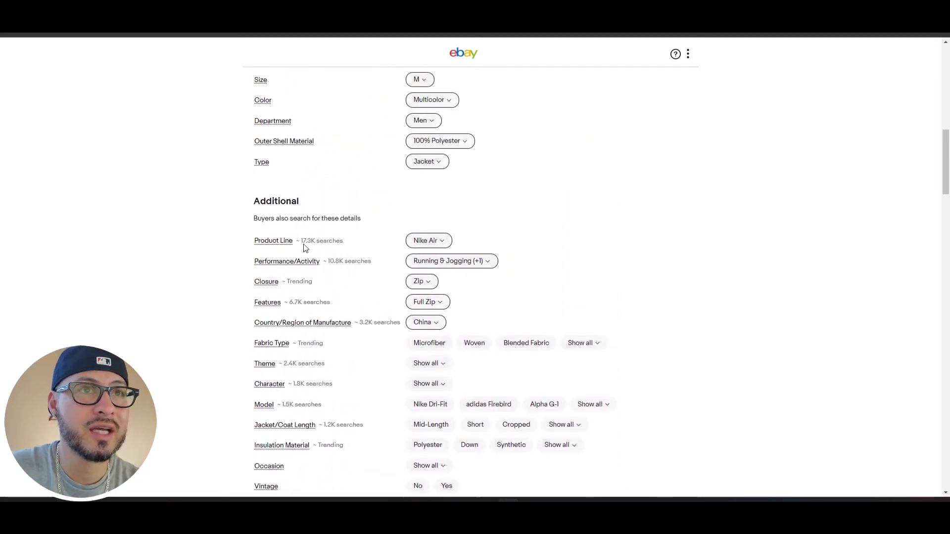
mouse_move(281, 244)
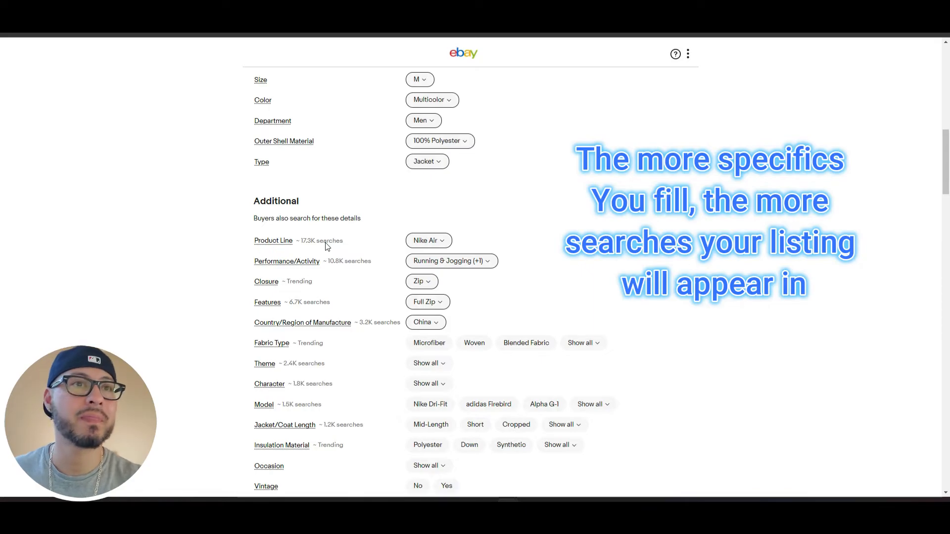
- Examine the item title alongside the photos, then look through the remaining additional item specifics down to UPC
scroll(327, 246, up, 8)
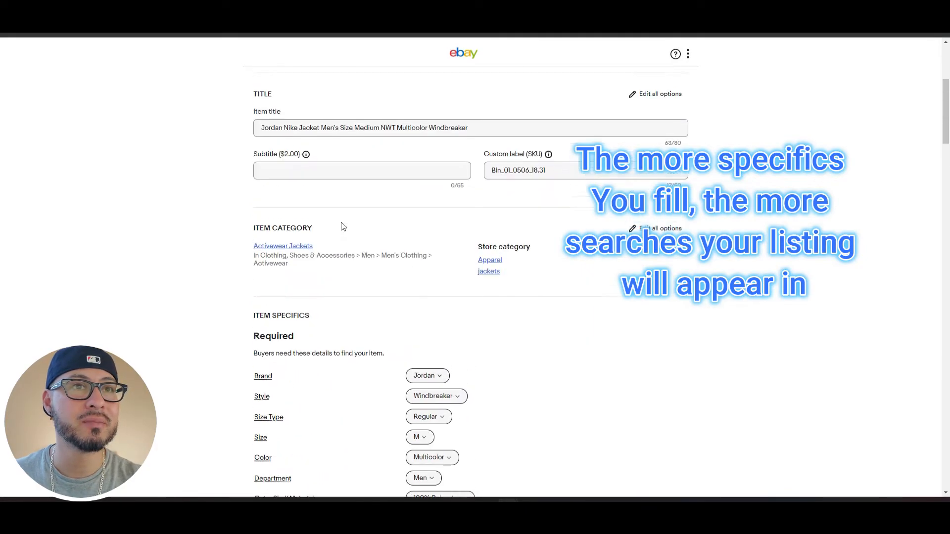
drag(258, 166, 472, 175)
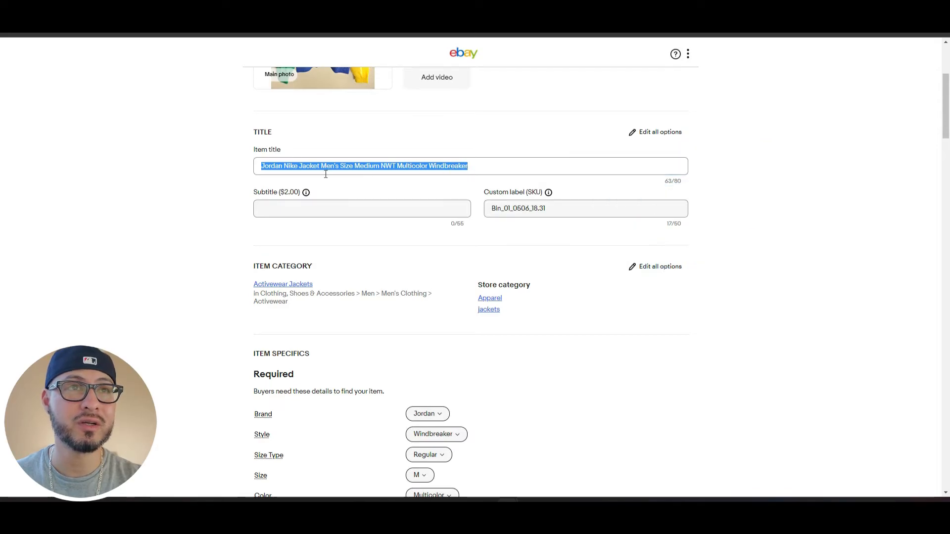
scroll(386, 182, up, 2)
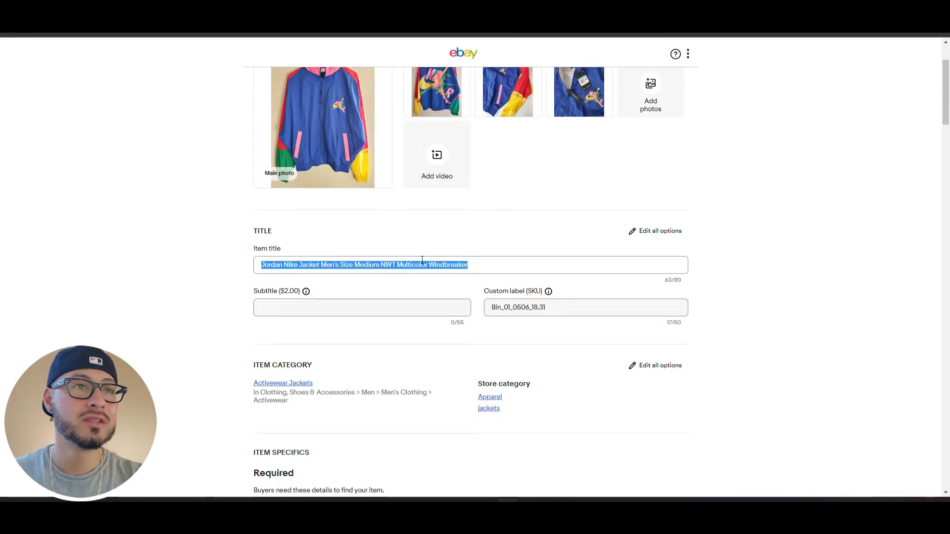
scroll(377, 296, down, 12)
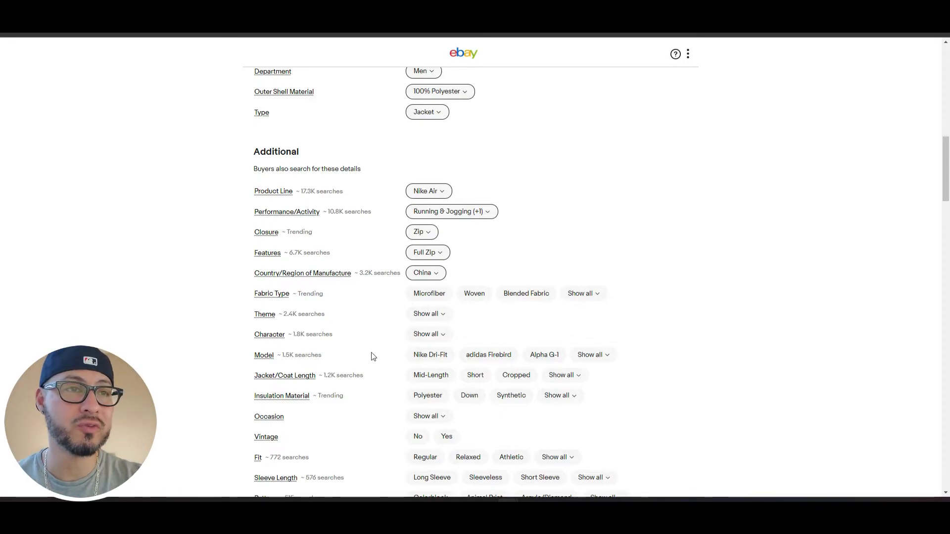
scroll(362, 386, down, 2)
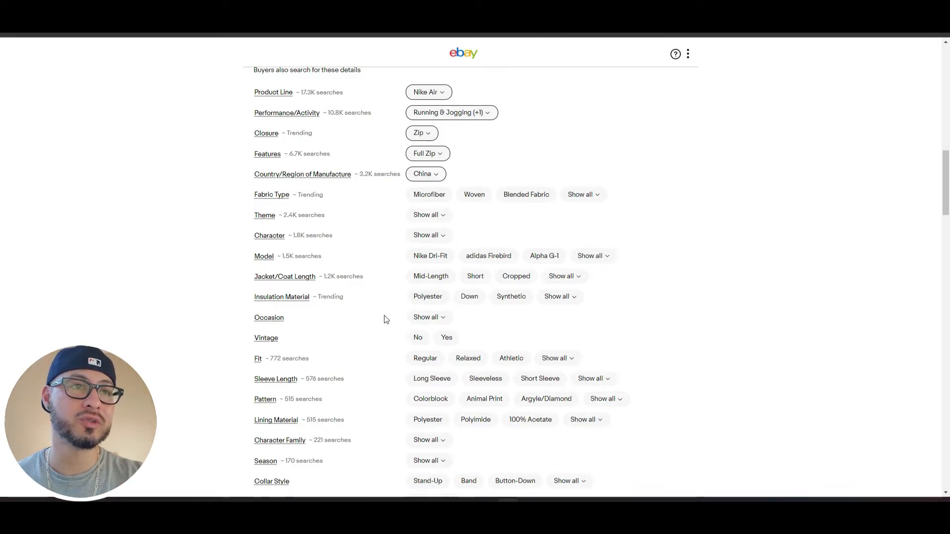
scroll(379, 324, down, 5)
scroll(378, 322, down, 1)
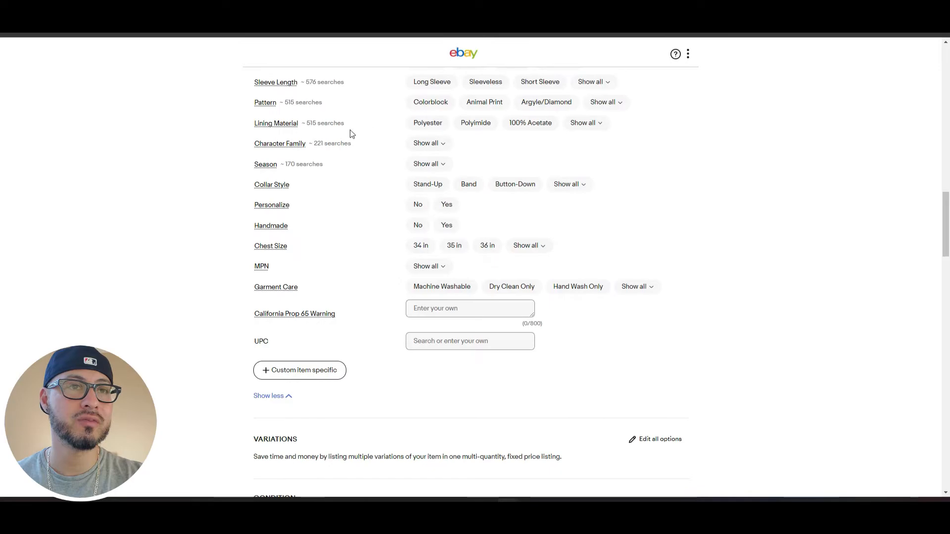
- Enter "New with tags" as the condition description
scroll(402, 296, down, 3)
scroll(402, 299, down, 2)
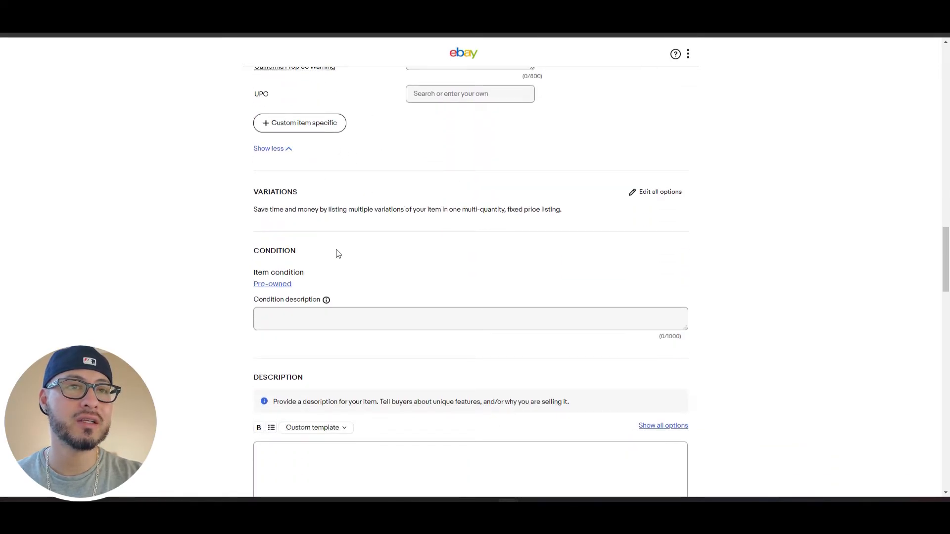
scroll(341, 262, down, 2)
click(315, 222)
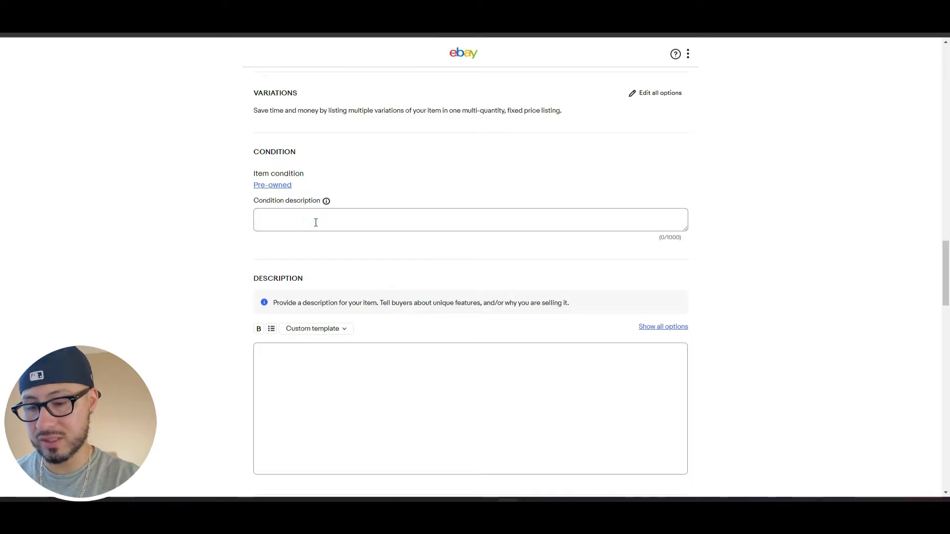
text(New with tags)
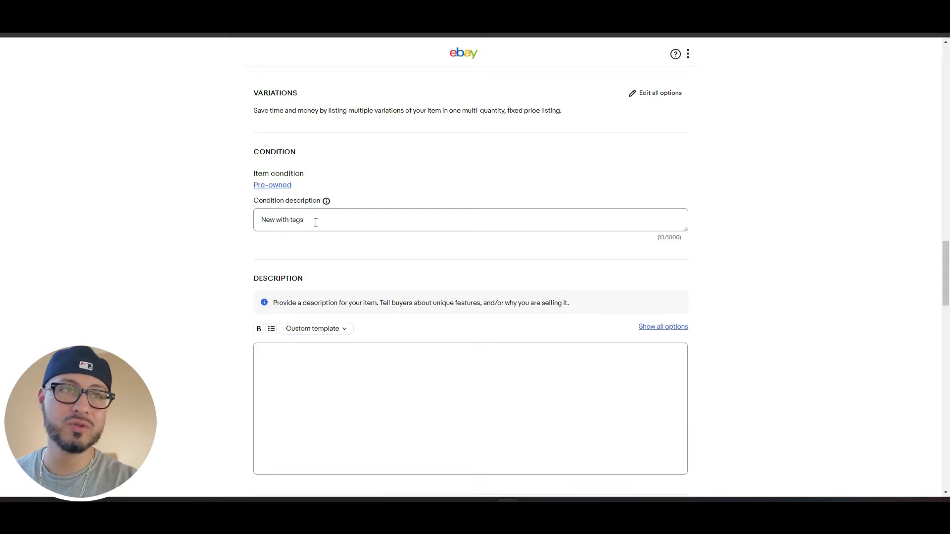
- Try "Pre-owned" as the condition description, then clear the text
key(BackSpace)
key(BackSpace)
key(BackSpace)
key(BackSpace)
key(BackSpace)
key(BackSpace)
key(BackSpace)
key(BackSpace)
text(Pre-owned)
key(BackSpace)
key(BackSpace)
key(BackSpace)
key(BackSpace)
key(BackSpace)
key(BackSpace)
key(BackSpace)
key(BackSpace)
key(BackSpace)
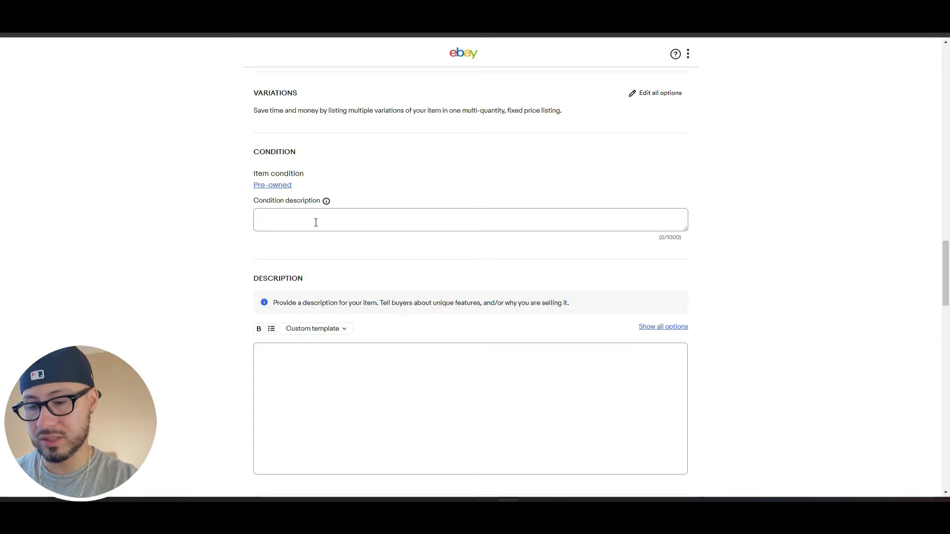
- Try "New with no tags" as the condition description, then change the wording back to "New with tags"
text(New)
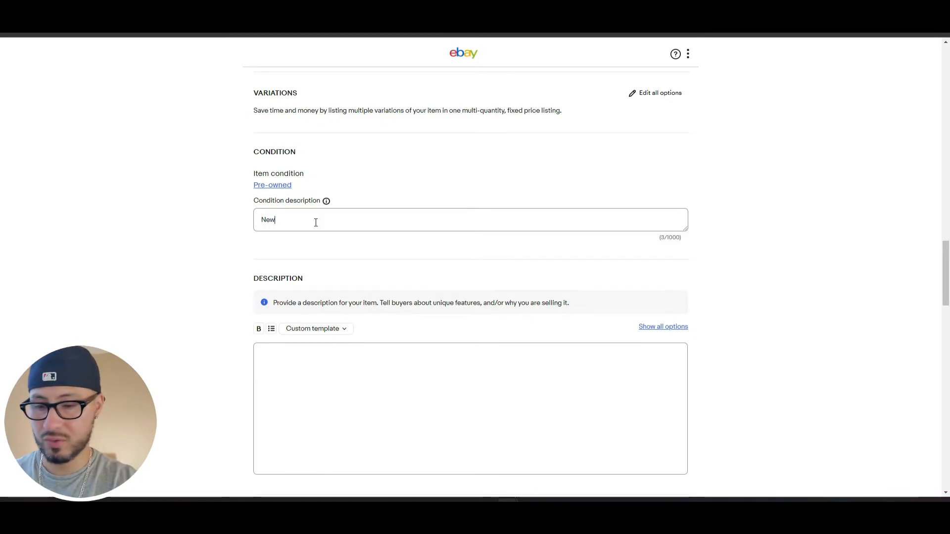
text( with no tags)
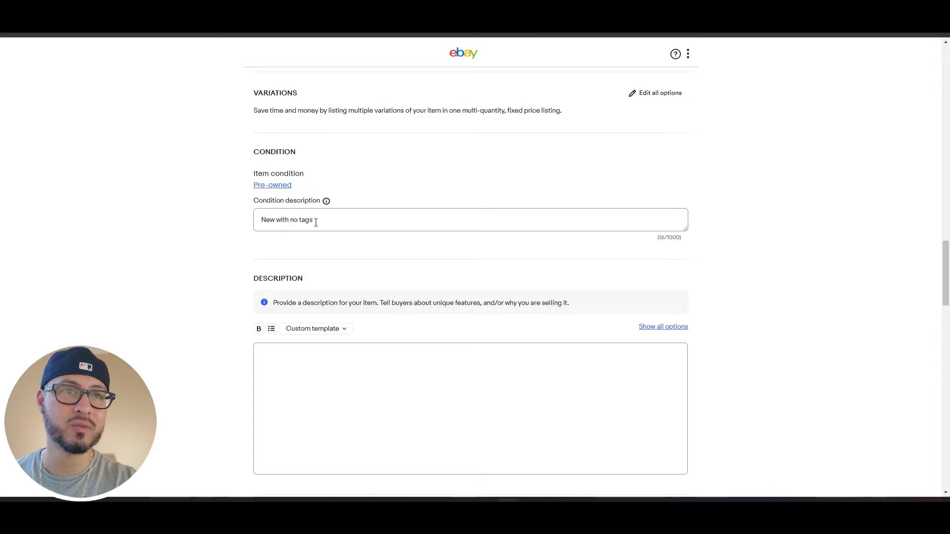
key(BackSpace)
key(BackSpace)
key(BackSpace)
key(BackSpace)
key(BackSpace)
key(BackSpace)
key(BackSpace)
text(with tags)
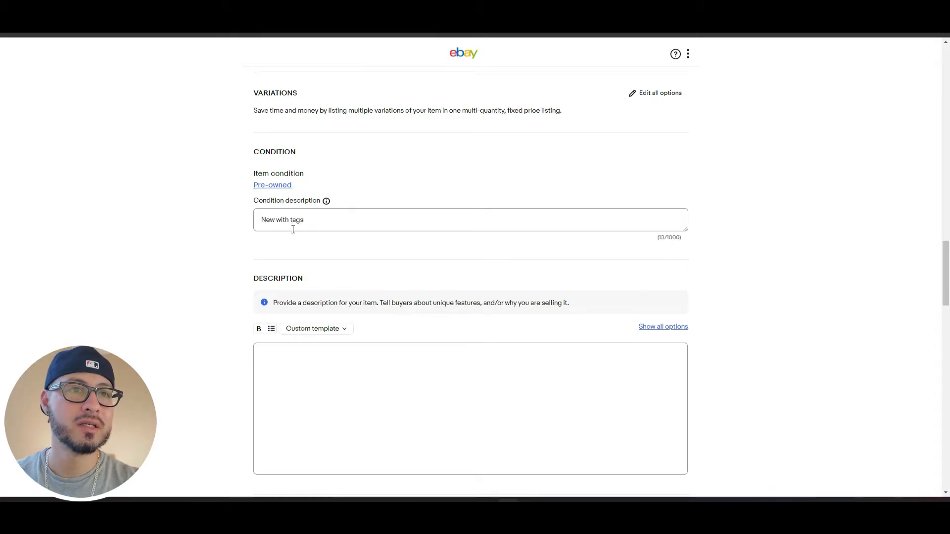
- Copy the full item title and paste it as the first line of the item description
click(335, 347)
scroll(335, 348, down, 1)
scroll(335, 348, down, 1)
click(333, 335)
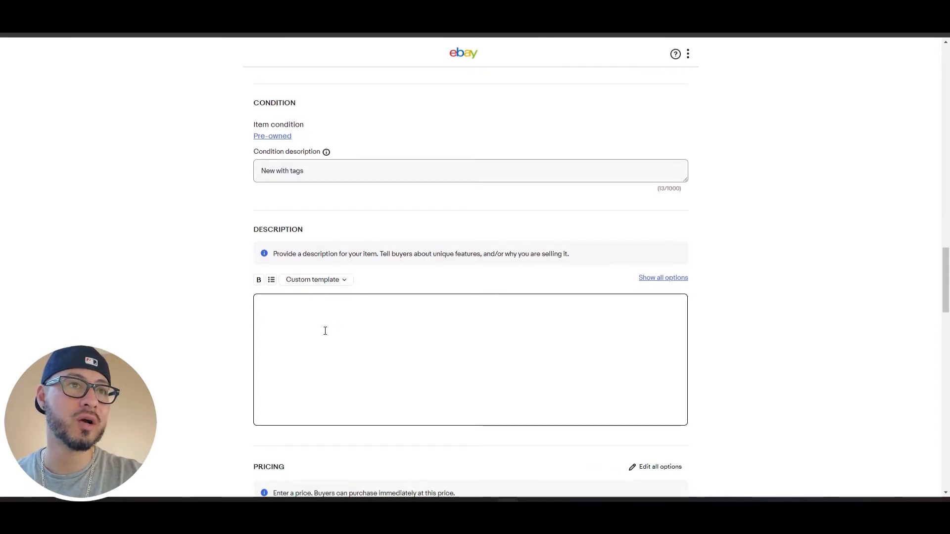
scroll(327, 329, up, 20)
scroll(328, 324, up, 6)
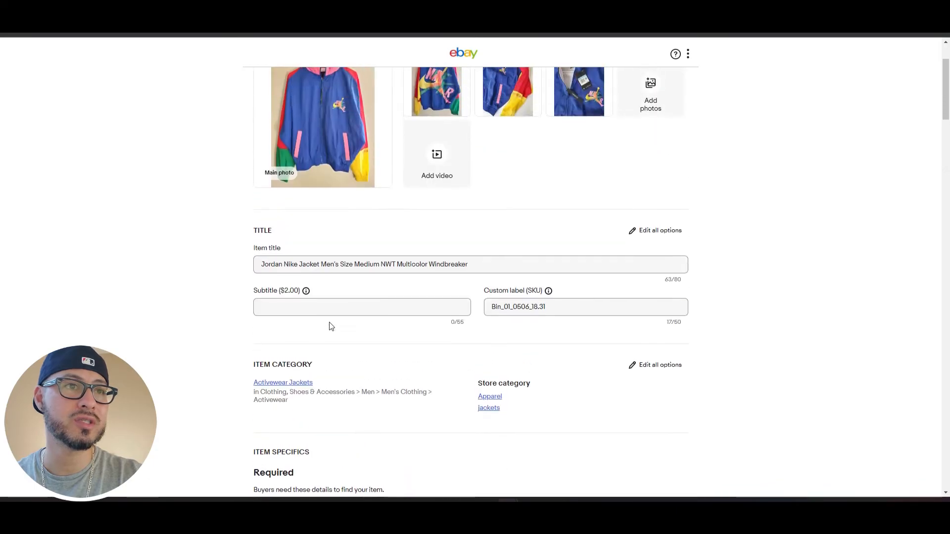
drag(483, 265, 249, 281)
key(ctrl+c)
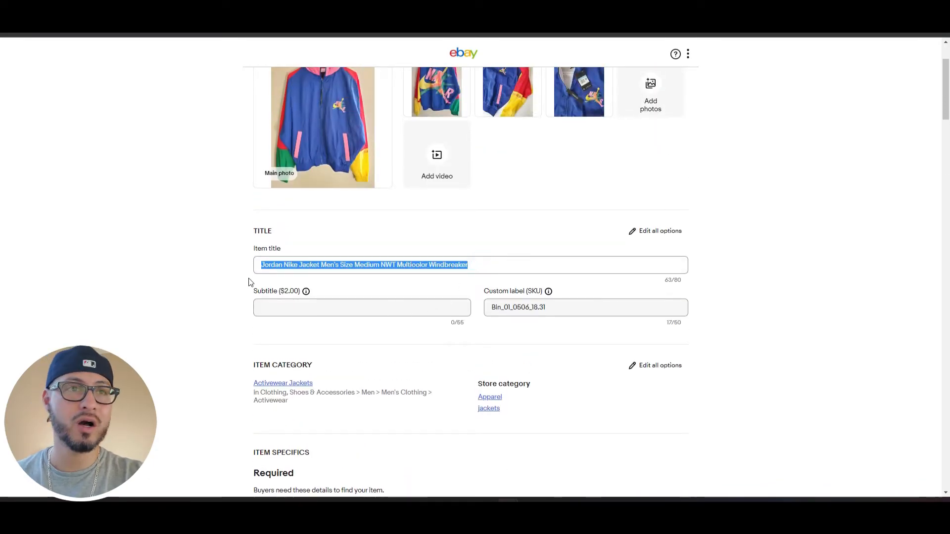
scroll(218, 310, down, 20)
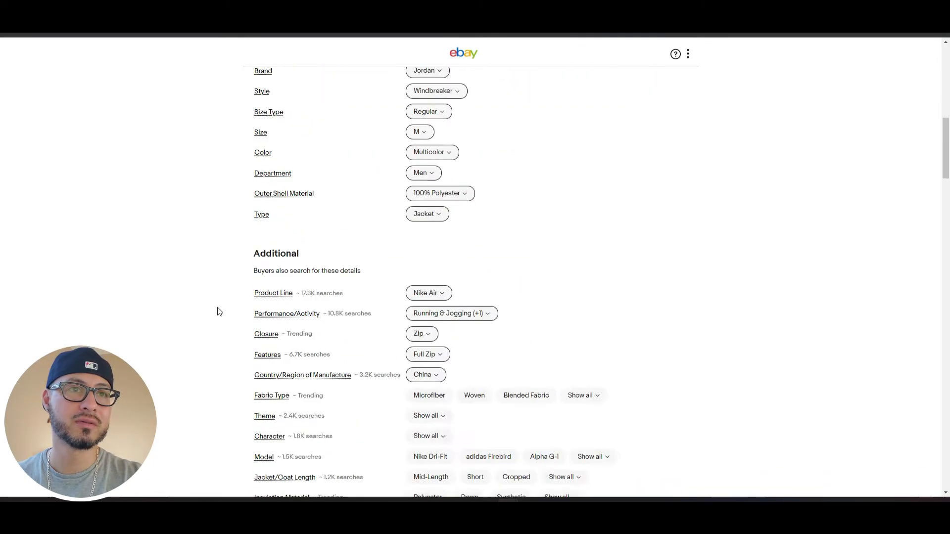
click(282, 397)
key(ctrl+v)
scroll(278, 400, down, 2)
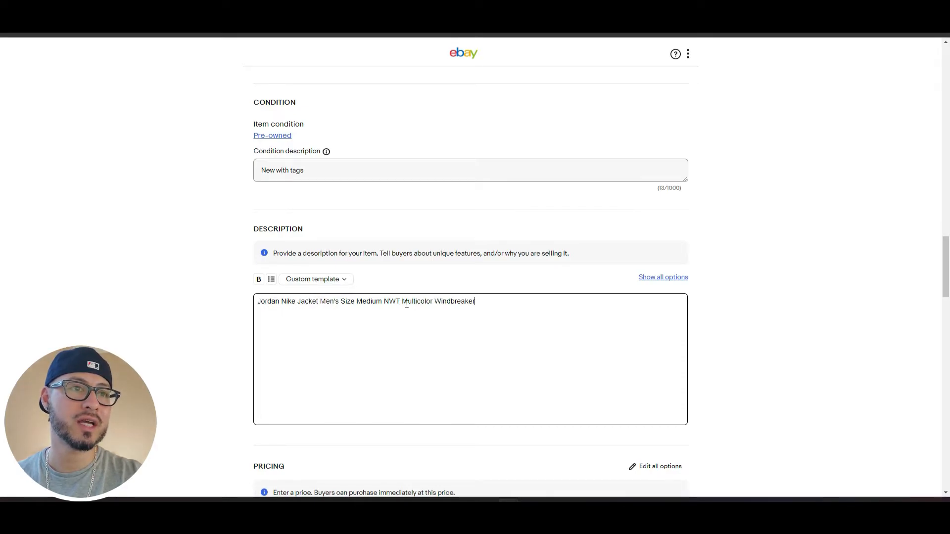
- Start a new line below the title in the description and insert the Used Clothing custom template there
click(495, 308)
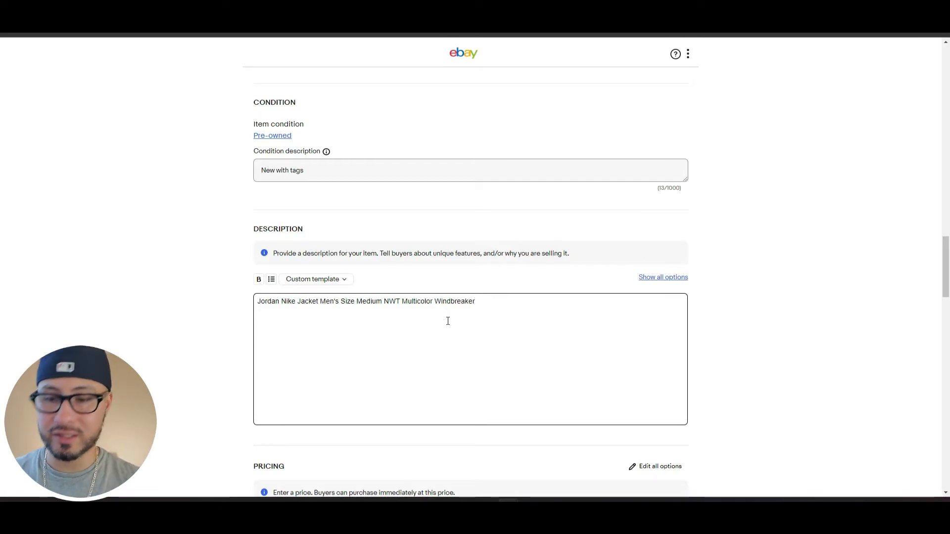
key(Return)
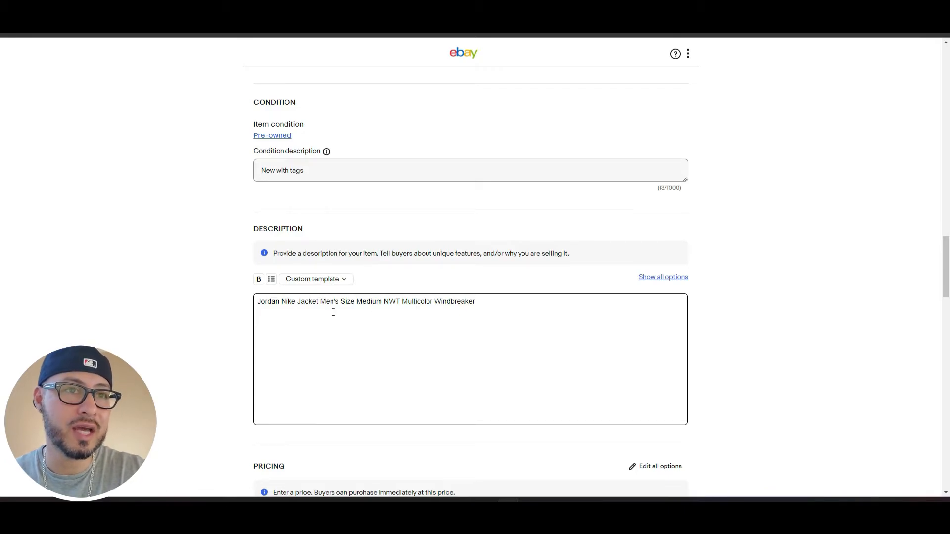
click(313, 344)
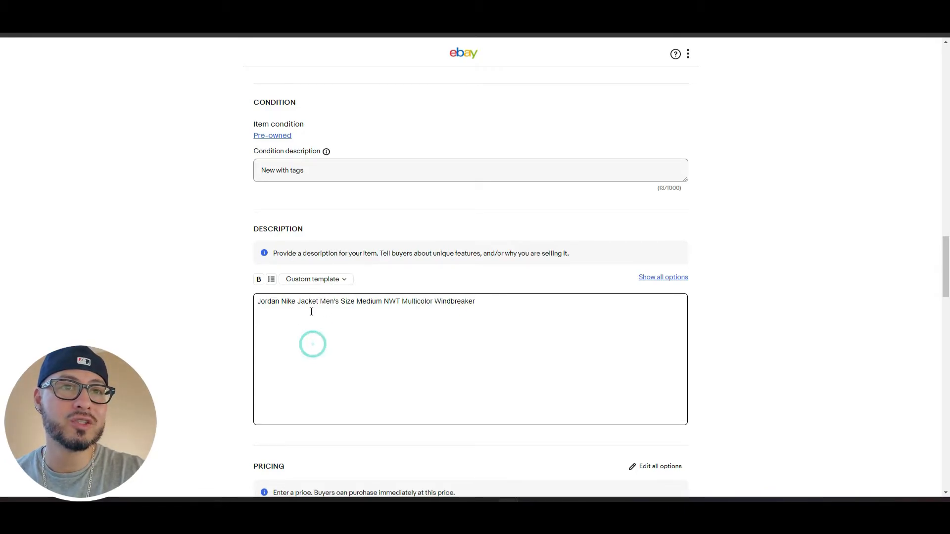
click(280, 339)
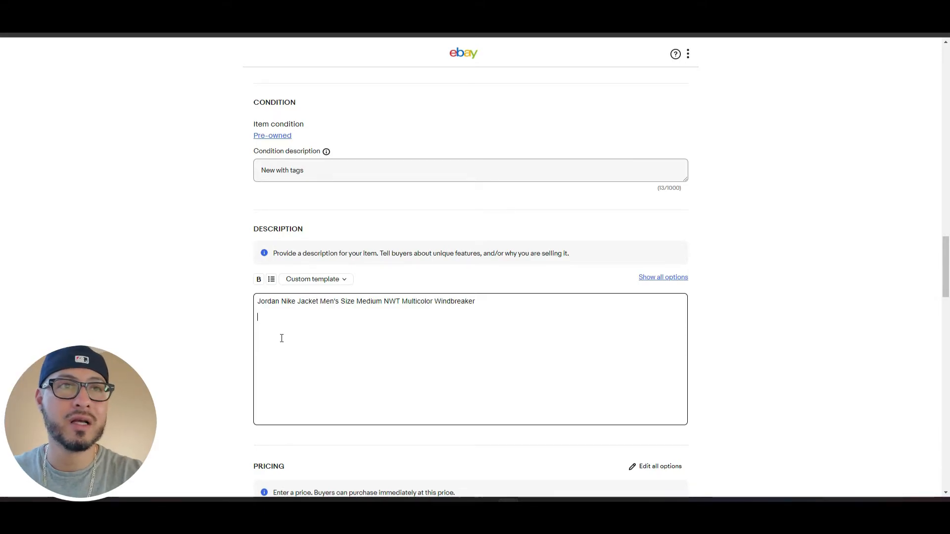
click(289, 332)
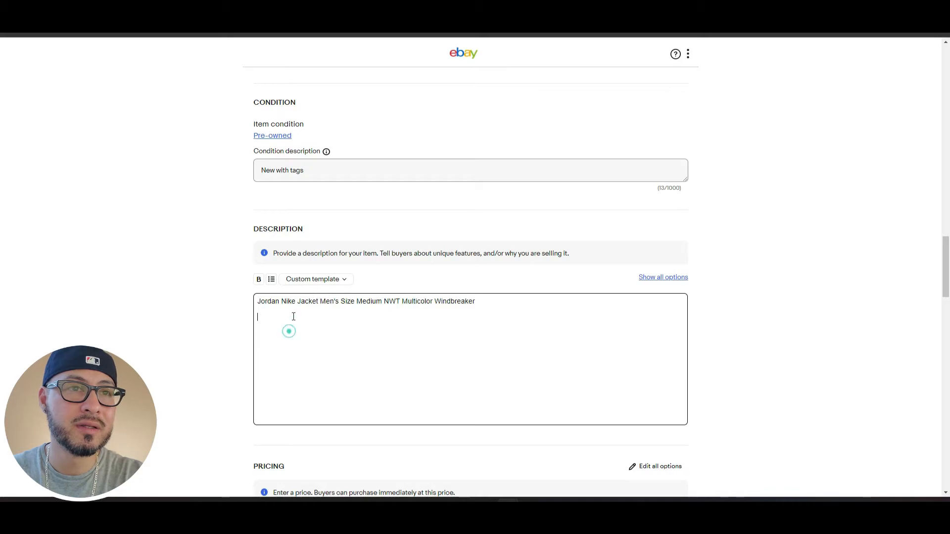
click(308, 281)
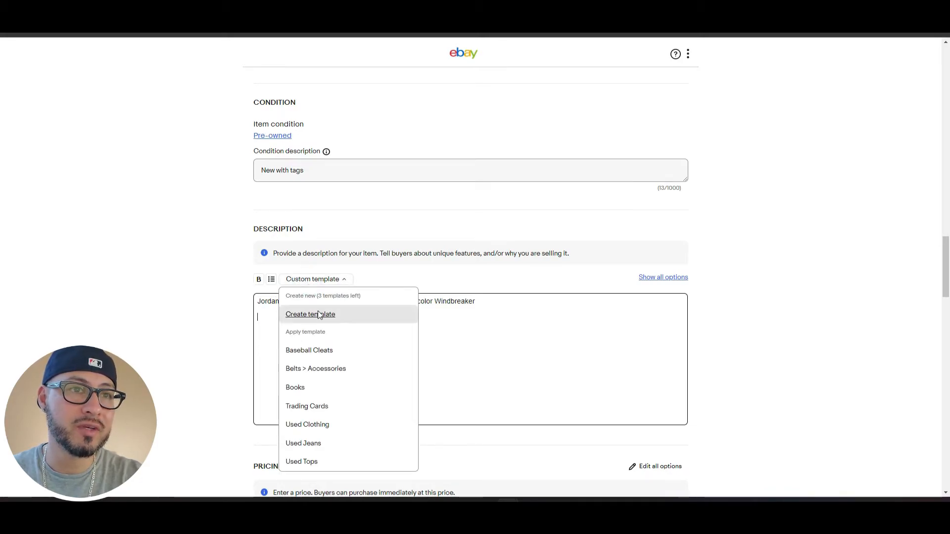
mouse_move(314, 389)
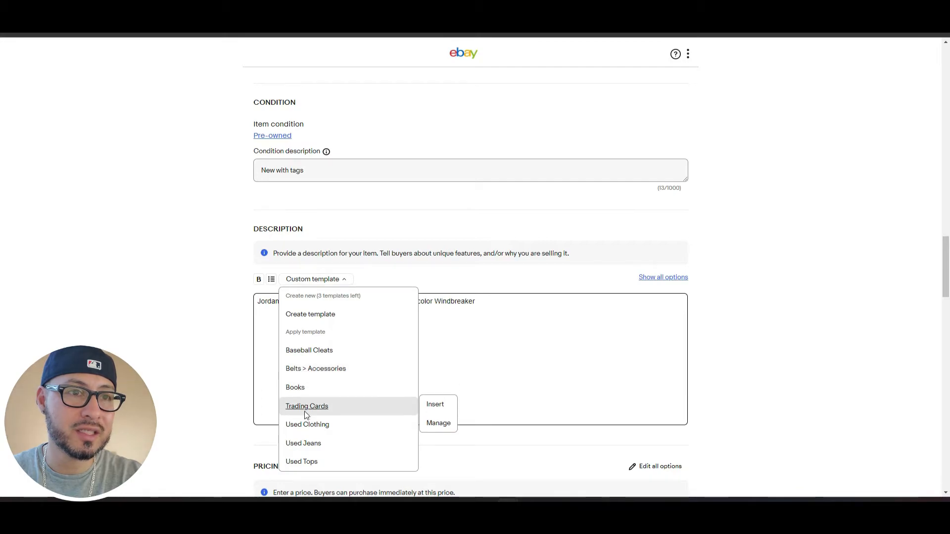
mouse_move(314, 422)
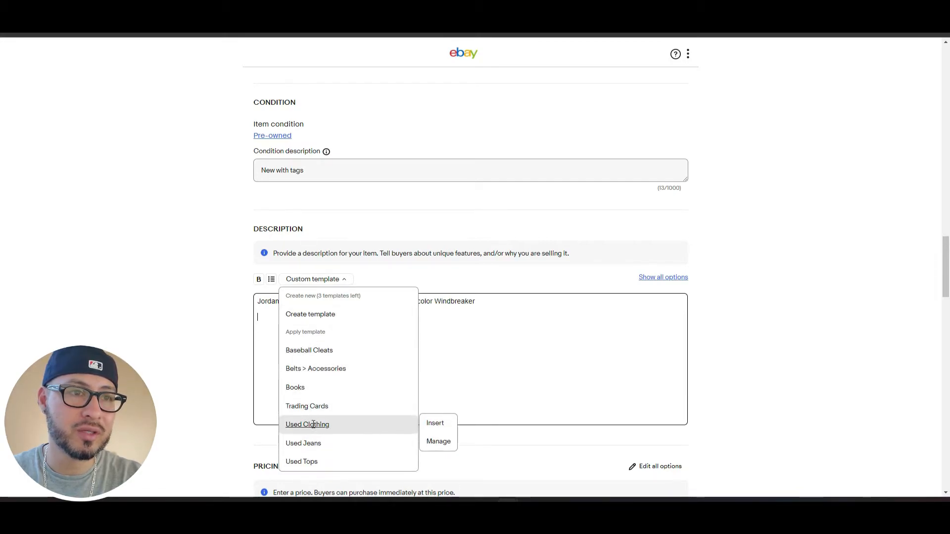
mouse_move(357, 425)
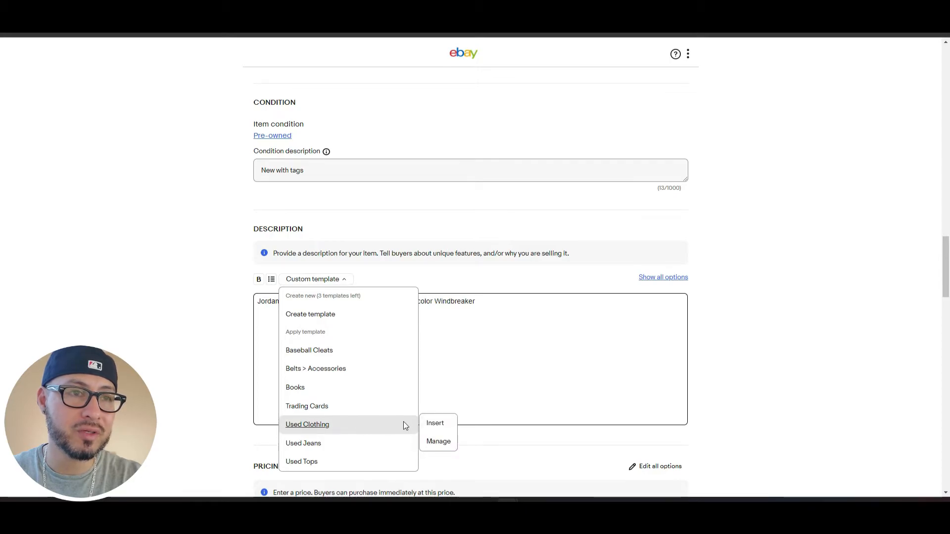
click(435, 424)
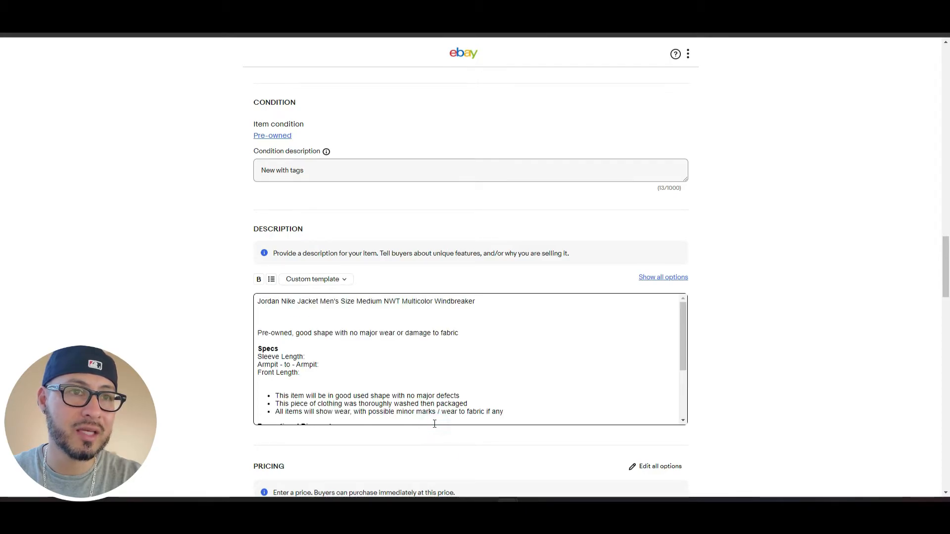
- Remove the extra blank lines between the title and the "Pre-owned" sentence in the item description
scroll(314, 391, down, 3)
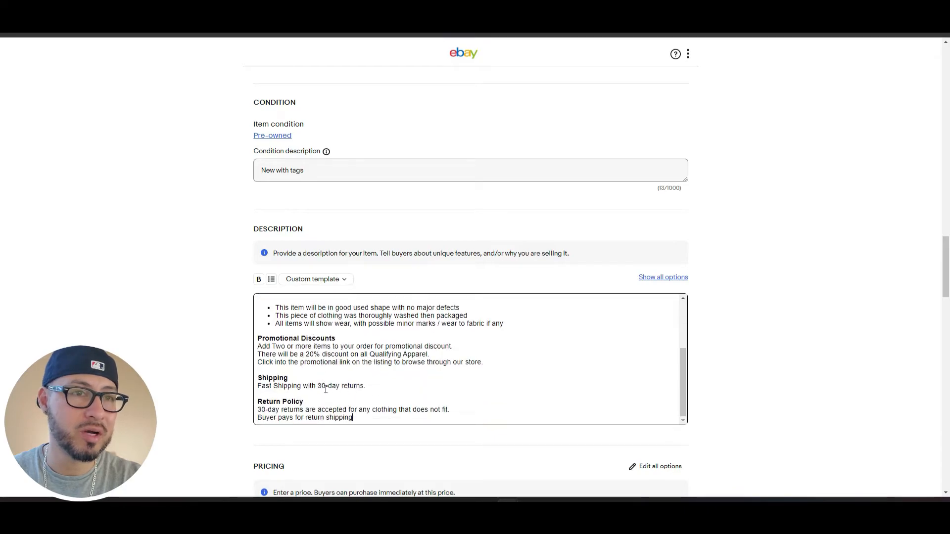
scroll(329, 406, up, 5)
click(271, 418)
key(BackSpace)
key(BackSpace)
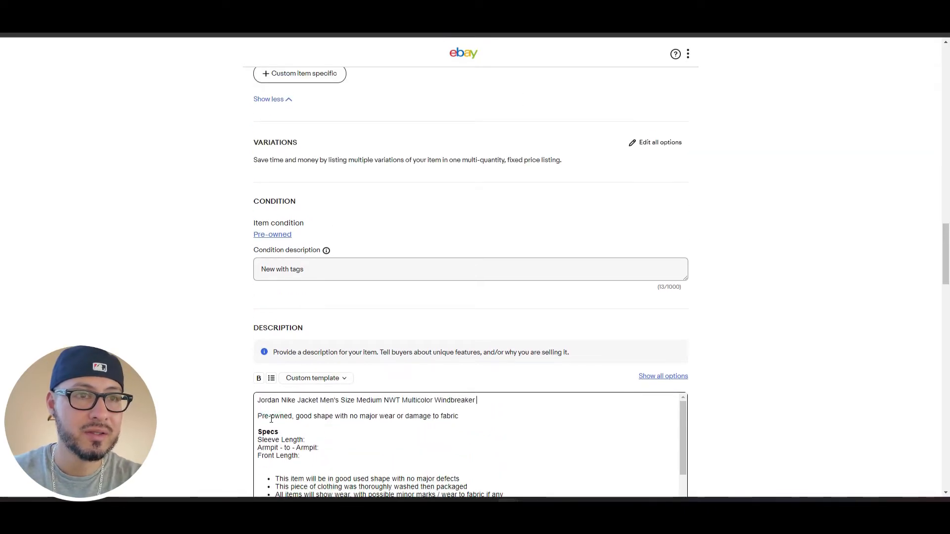
- Examine the template's Specs fields, condition bullet points, promotional discount, shipping and return policy sections in the description
scroll(326, 418, down, 2)
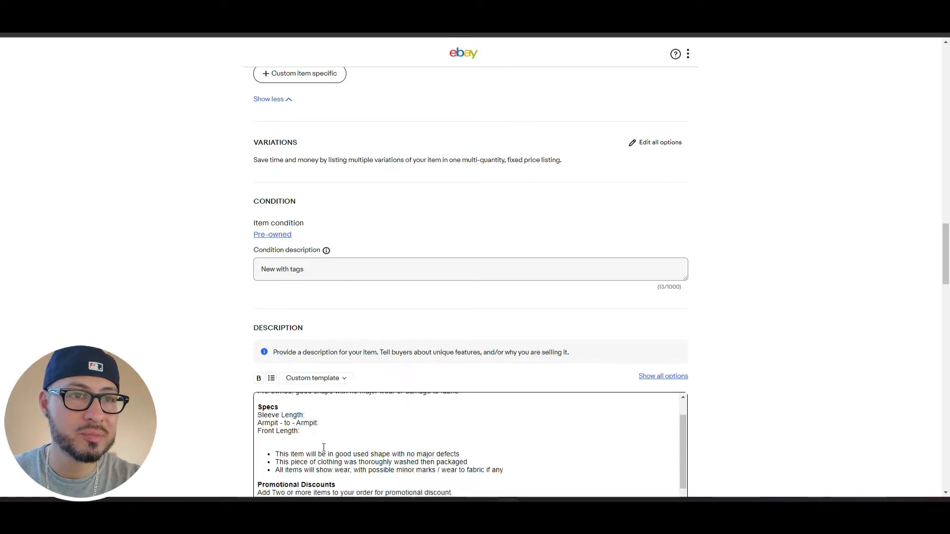
scroll(332, 421, up, 2)
scroll(194, 418, down, 3)
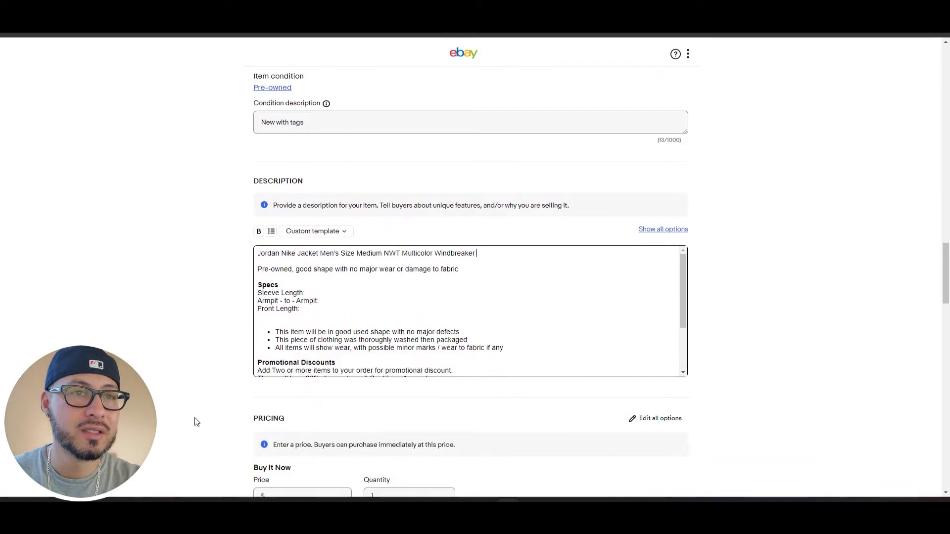
click(309, 292)
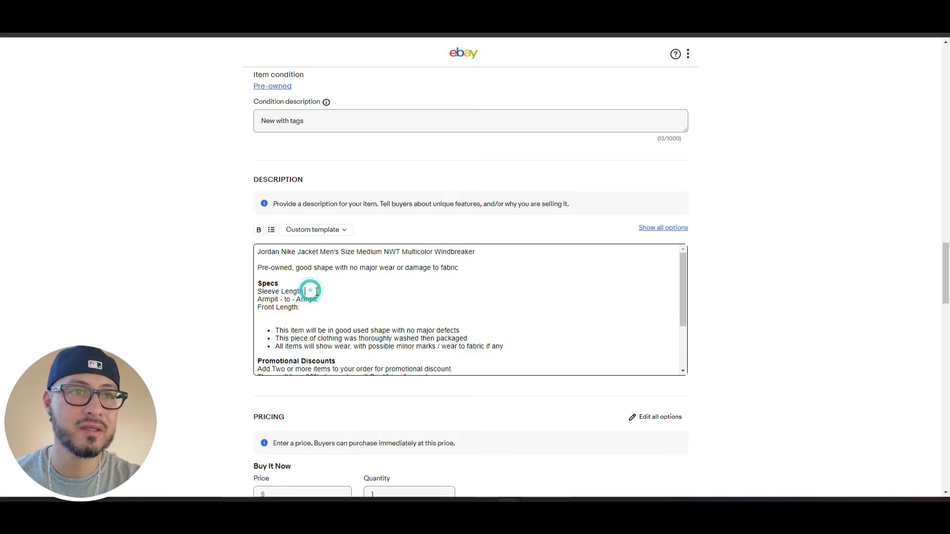
click(326, 299)
click(317, 309)
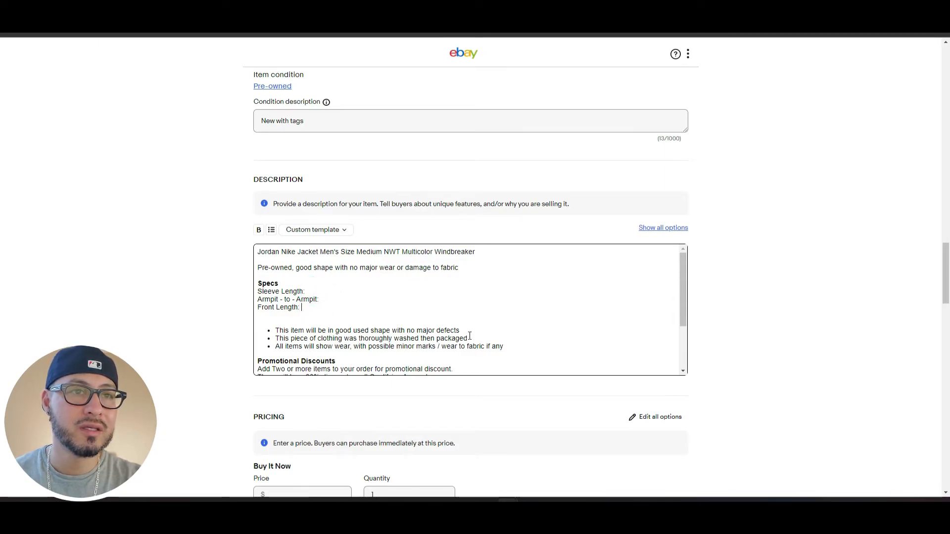
drag(275, 330, 511, 346)
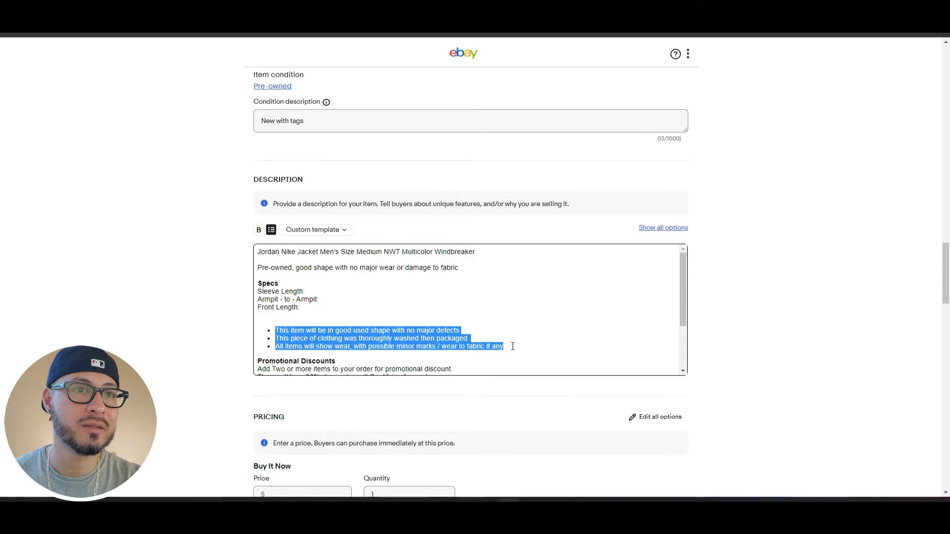
scroll(512, 347, down, 3)
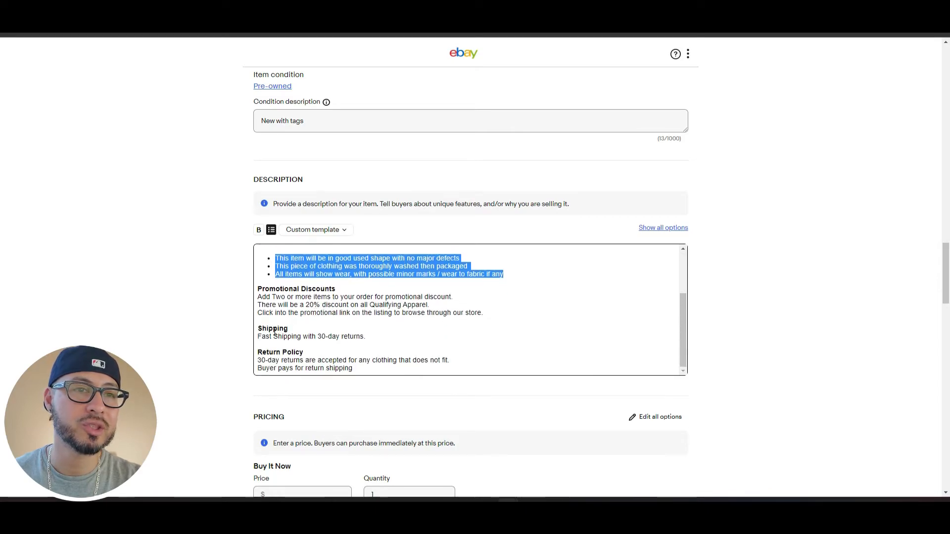
scroll(303, 364, up, 3)
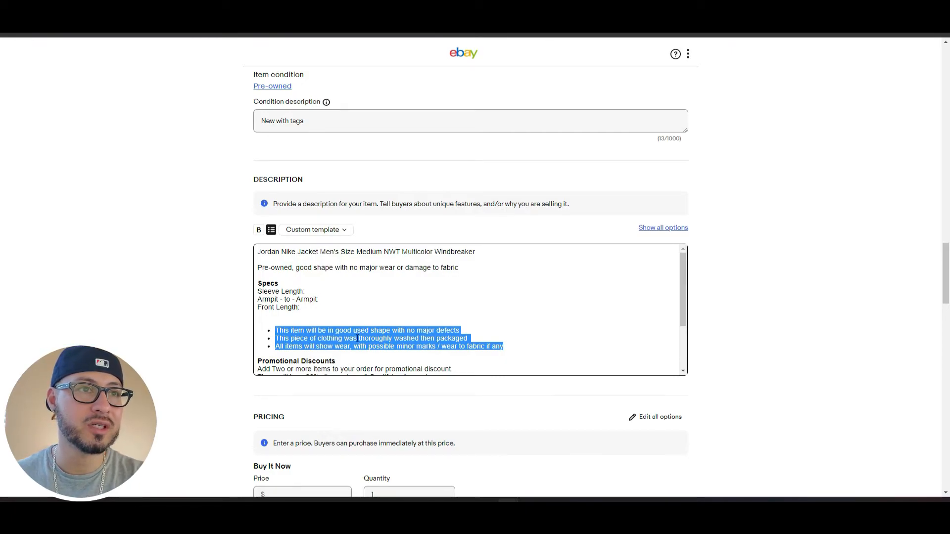
- Delete the "Pre-owned, good shape" sentence and the three condition bullet points, leaving a blank line above Promotional Discounts
drag(459, 268, 251, 273)
key(BackSpace)
drag(510, 346, 255, 321)
key(BackSpace)
key(BackSpace)
key(BackSpace)
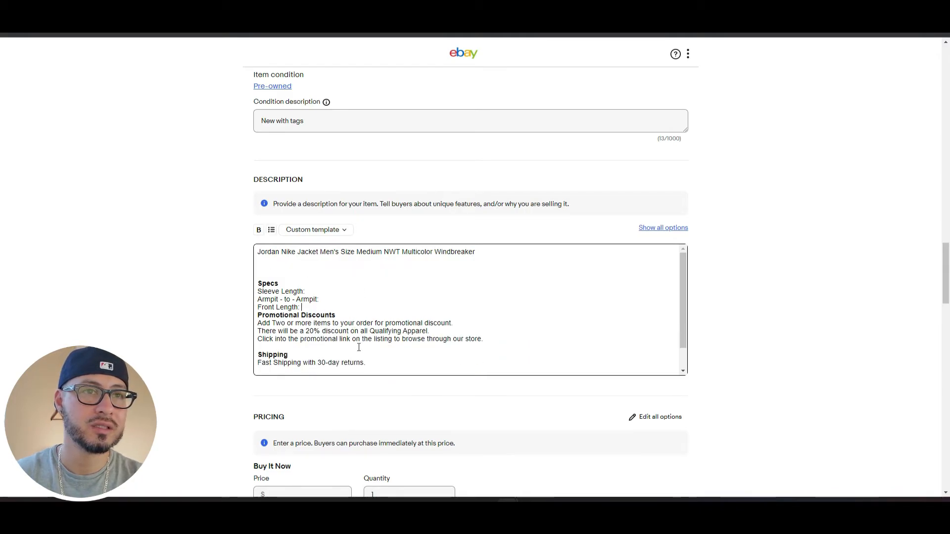
key(Return)
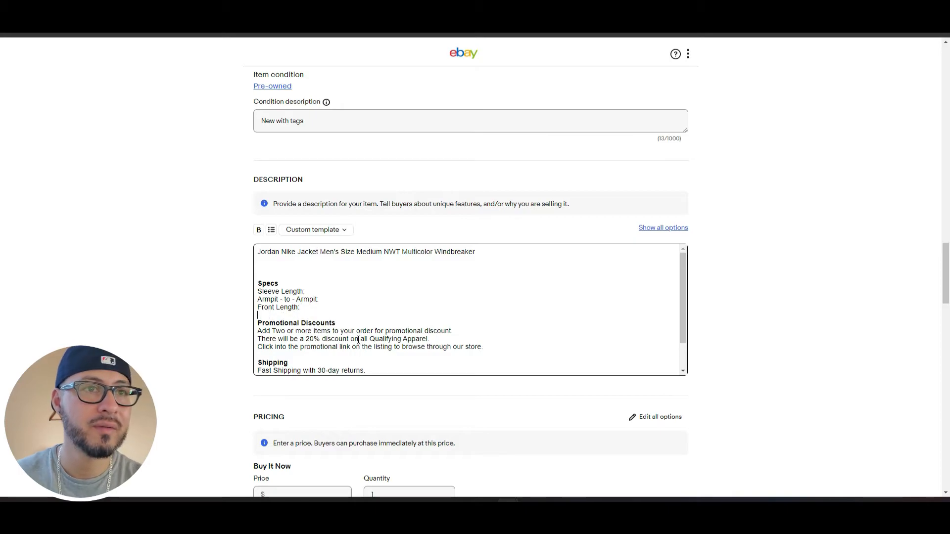
scroll(342, 345, down, 2)
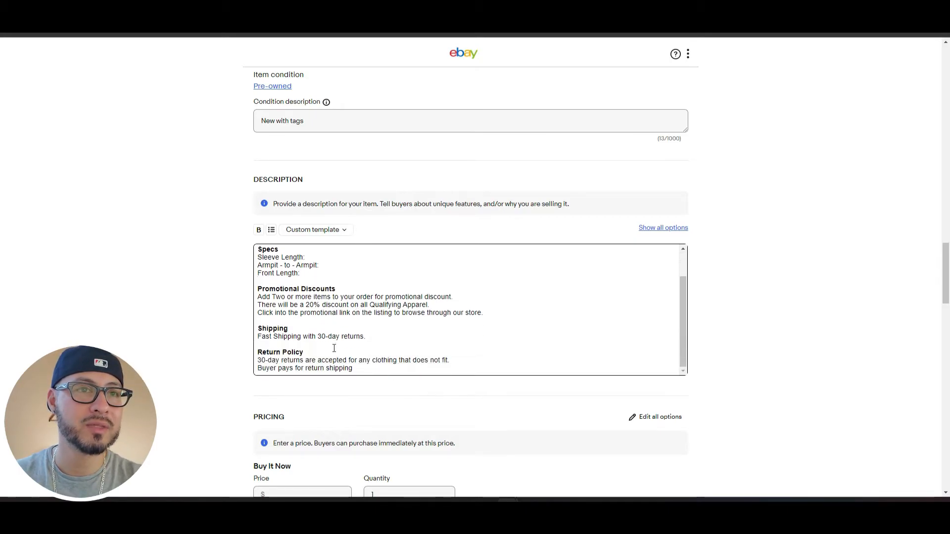
scroll(354, 354, up, 2)
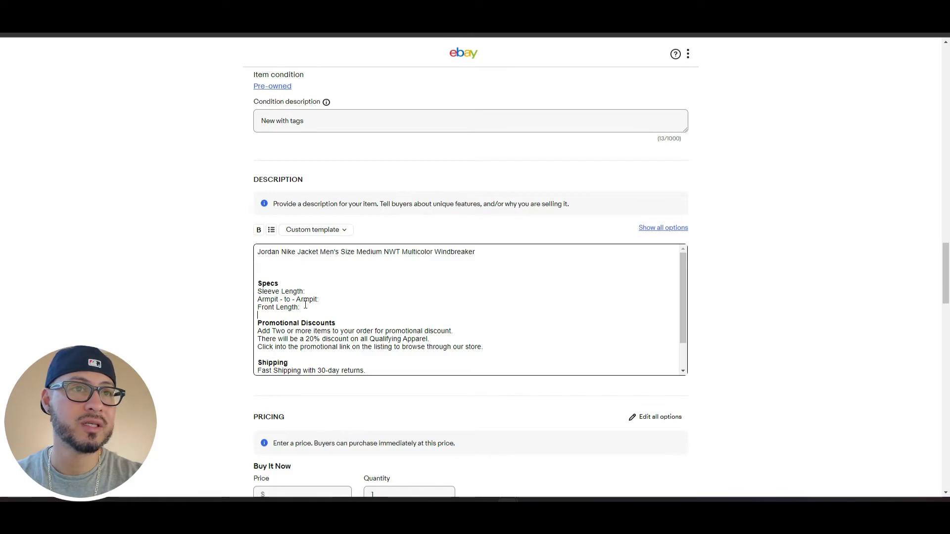
- Delete all the template text below the title in the description, keeping only the title line
click(332, 229)
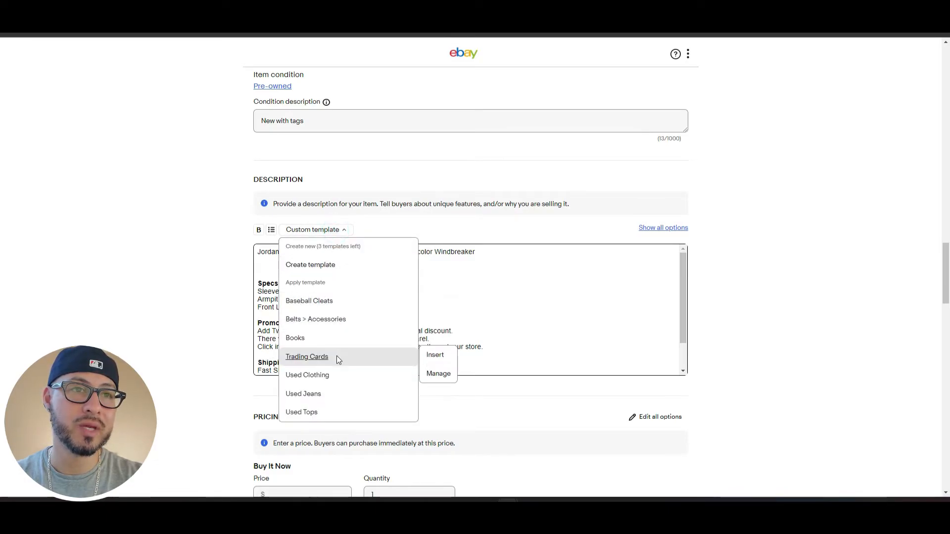
click(219, 361)
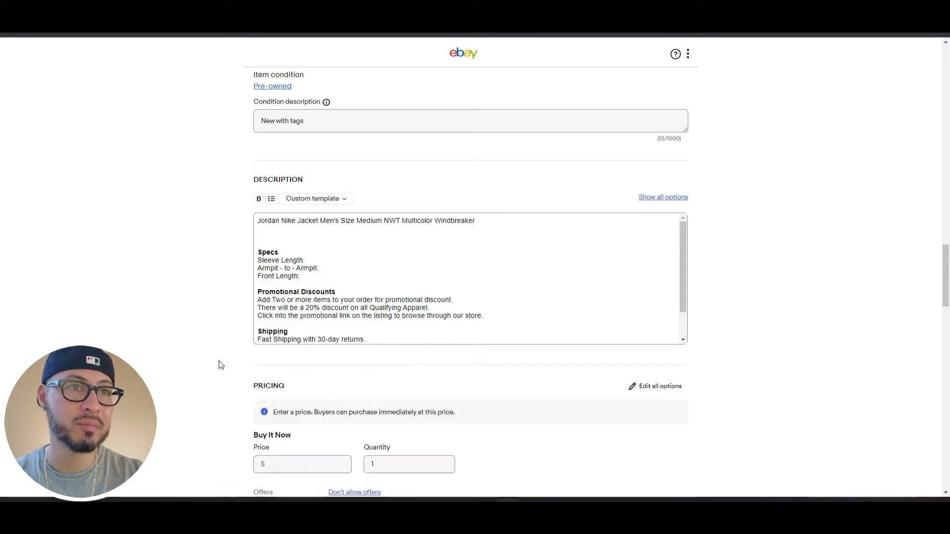
scroll(218, 358, down, 1)
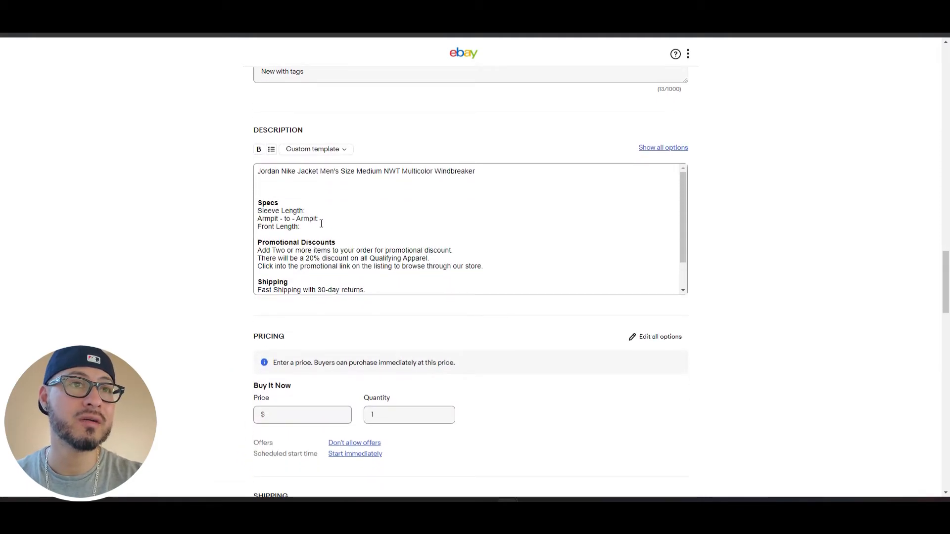
drag(376, 292, 254, 195)
key(BackSpace)
shift+click(369, 239)
key(BackSpace)
click(304, 183)
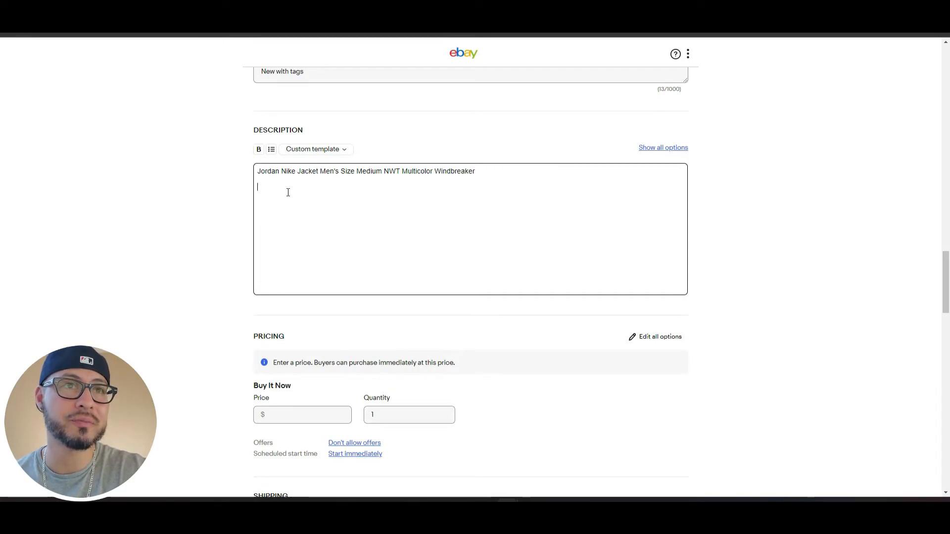
- Set the Buy It Now price to $50
scroll(229, 241, down, 4)
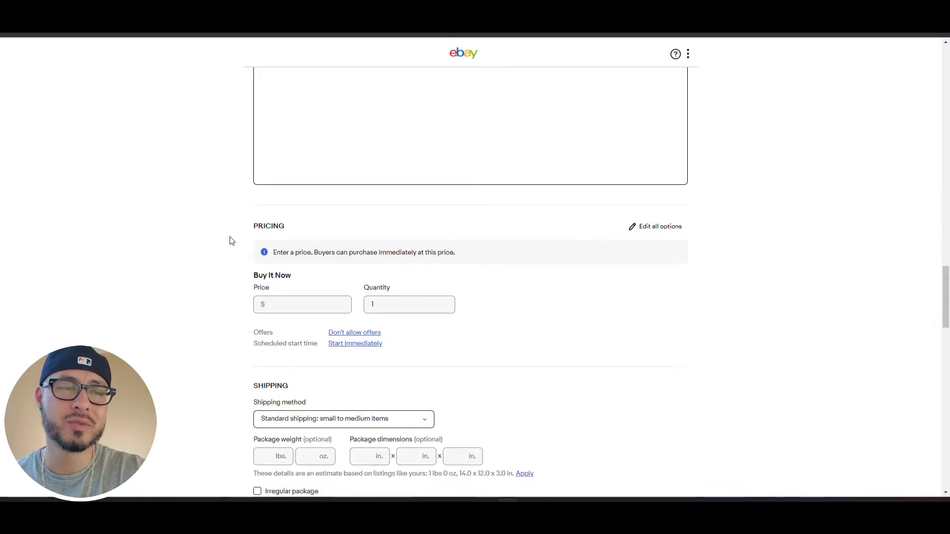
scroll(500, 250, up, 4)
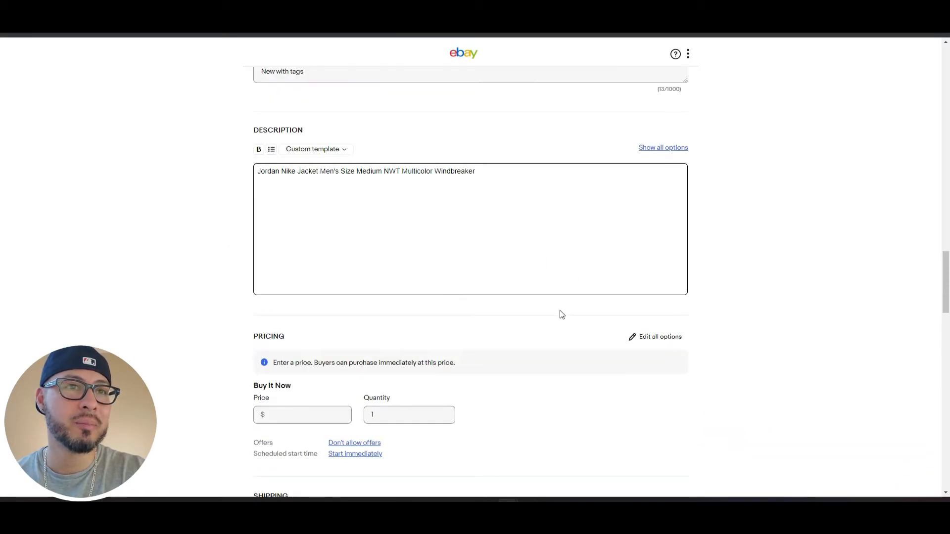
scroll(564, 307, down, 3)
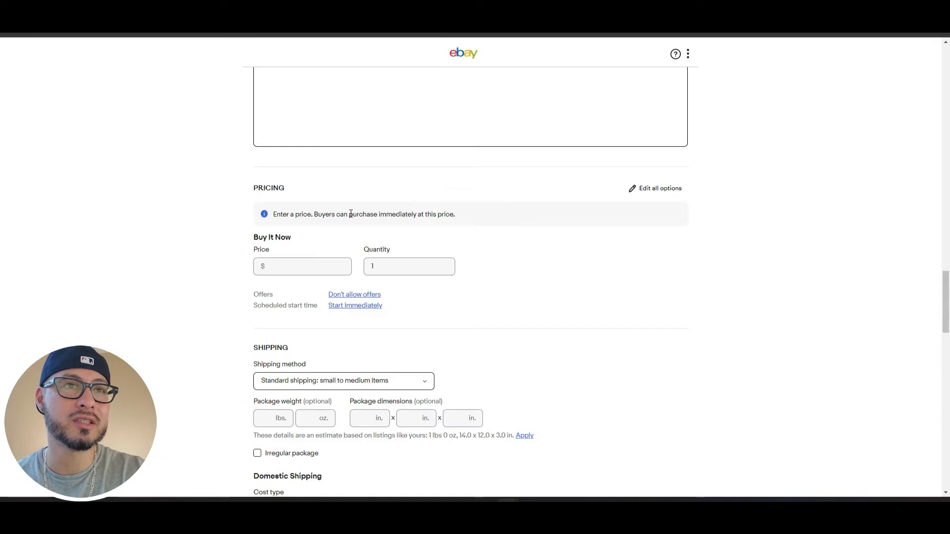
scroll(396, 206, up, 3)
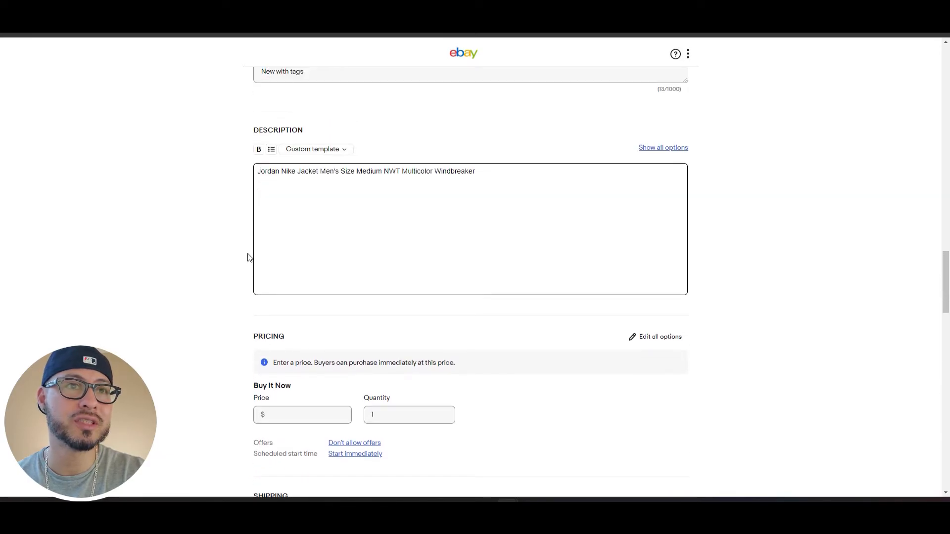
scroll(249, 258, down, 3)
click(301, 270)
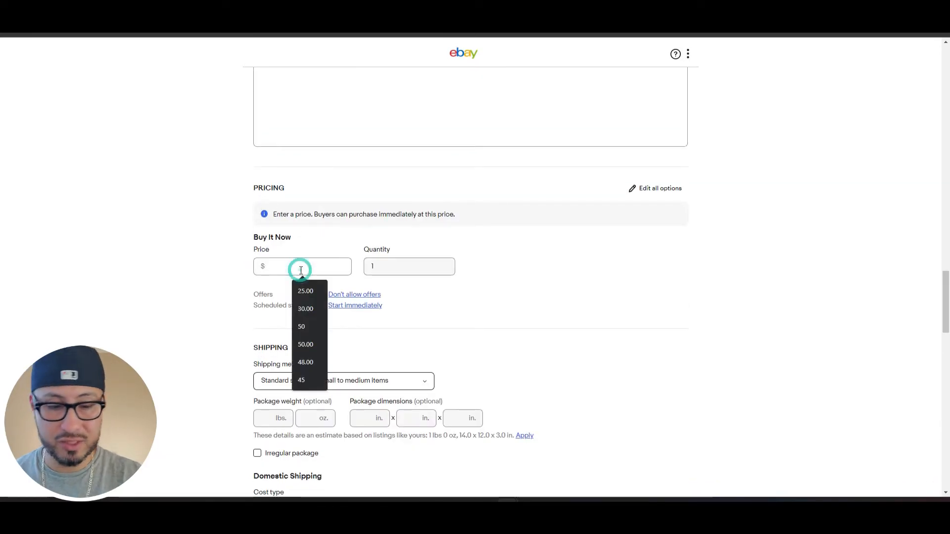
text(50)
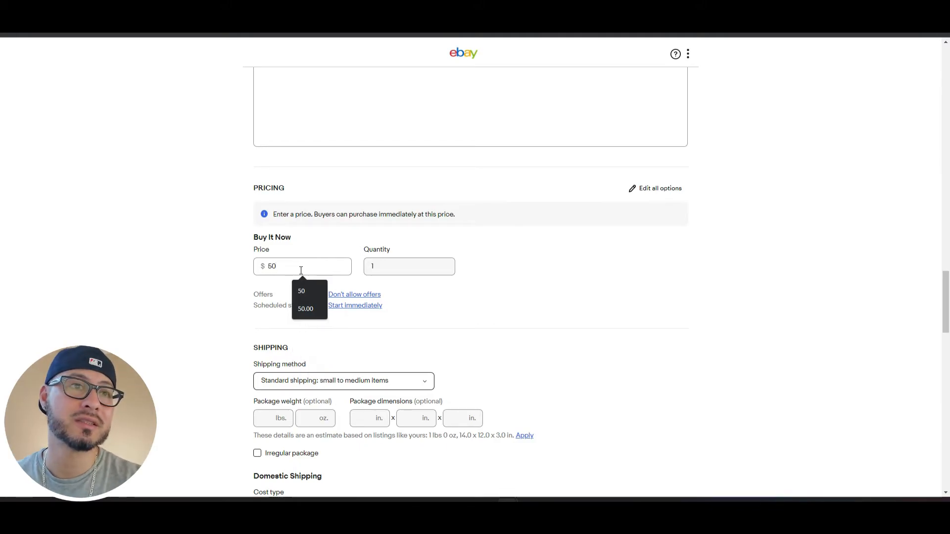
click(447, 293)
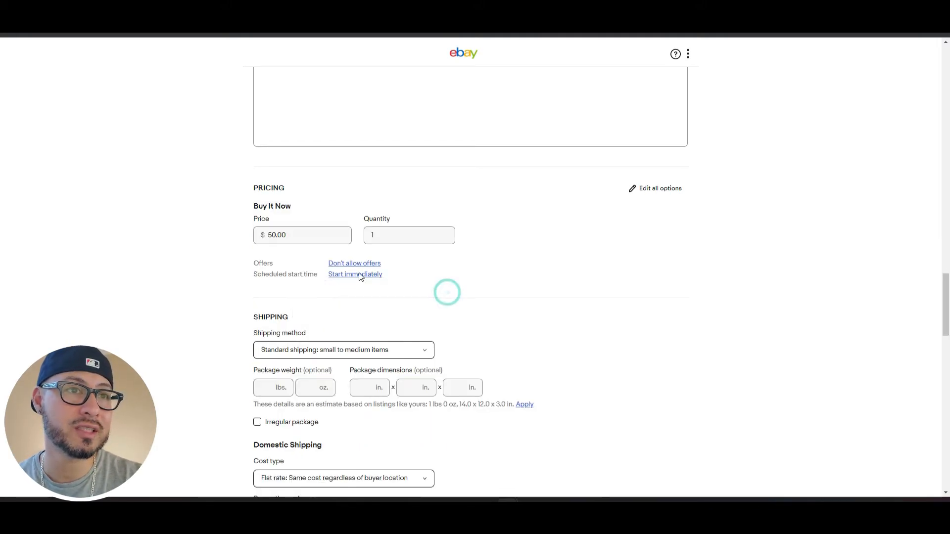
- Try Buy It Now prices of $1.00 and $10,000,000.00, then set the price back to $50.00
click(319, 235)
drag(319, 235, 251, 239)
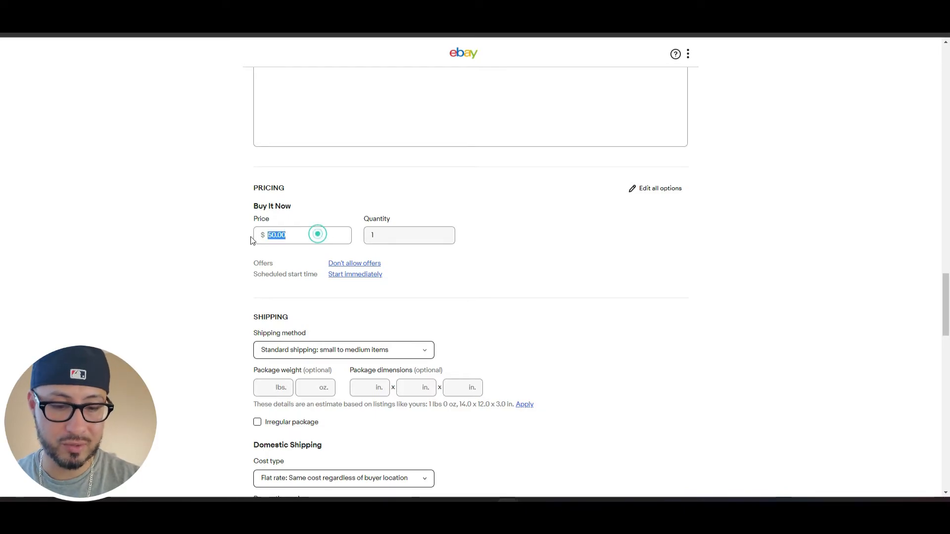
text(1.00)
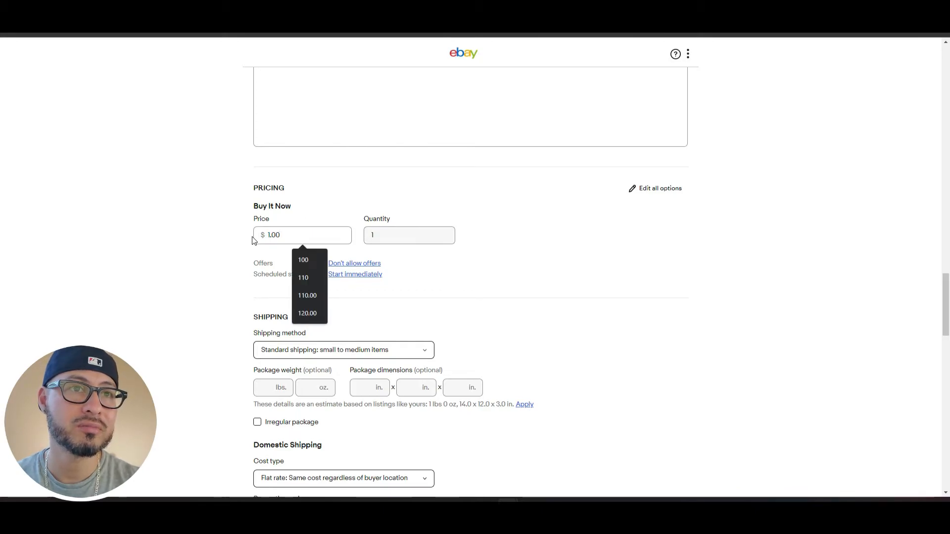
drag(329, 235, 223, 240)
text(1)
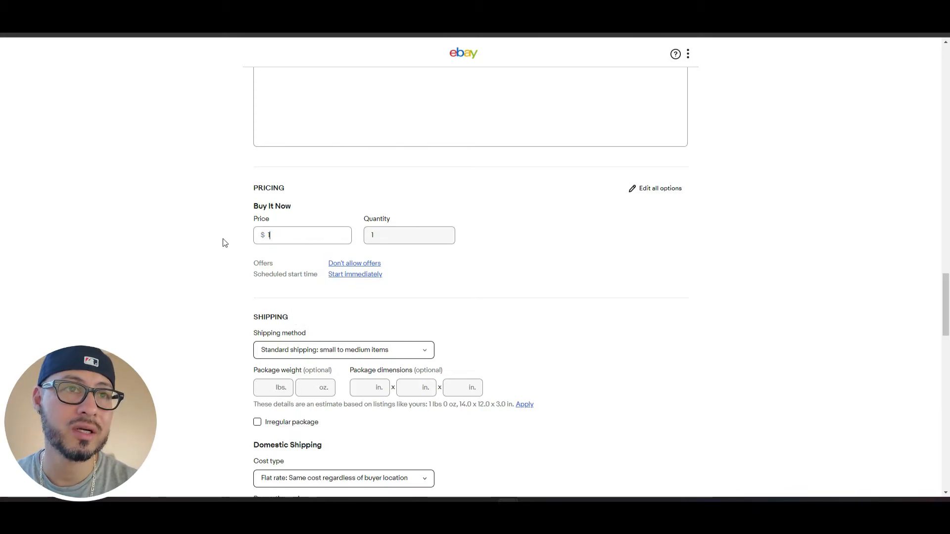
text(0,000,000.00)
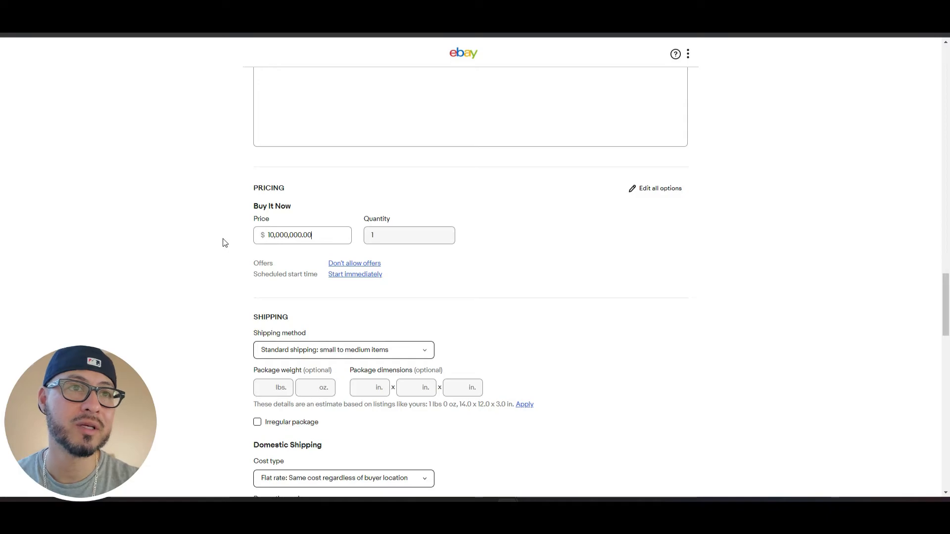
drag(313, 235, 250, 252)
text(50.00)
click(465, 271)
- Allow offers on the listing with a minimum offer amount of $40 and save the offer settings
click(346, 263)
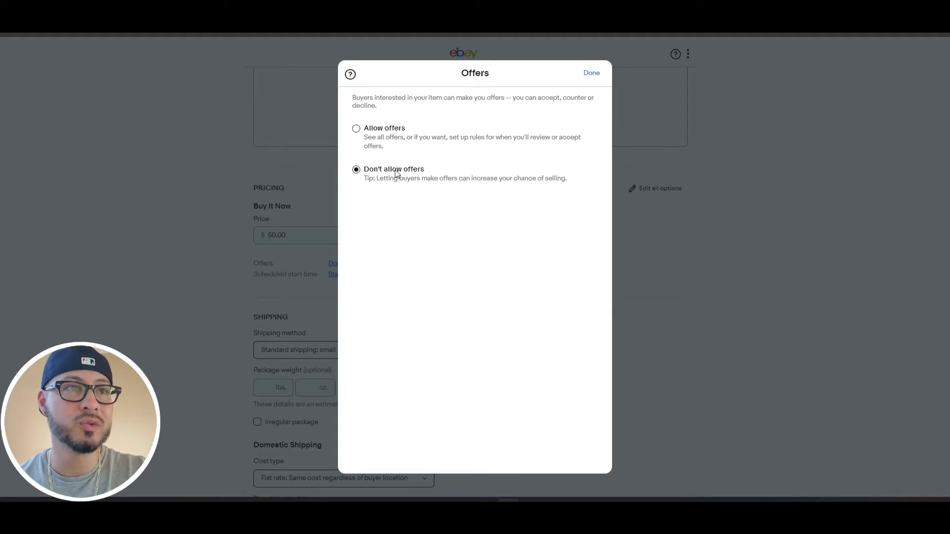
click(356, 129)
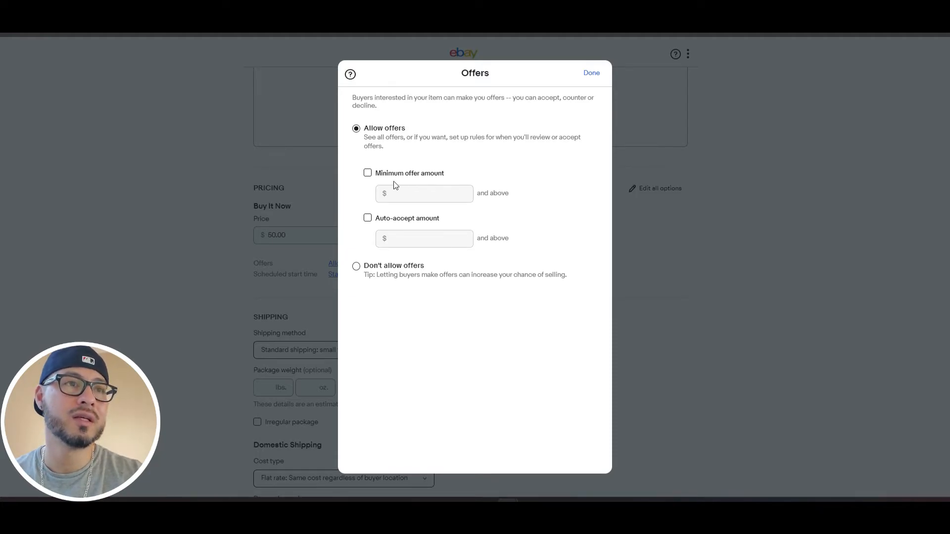
click(368, 173)
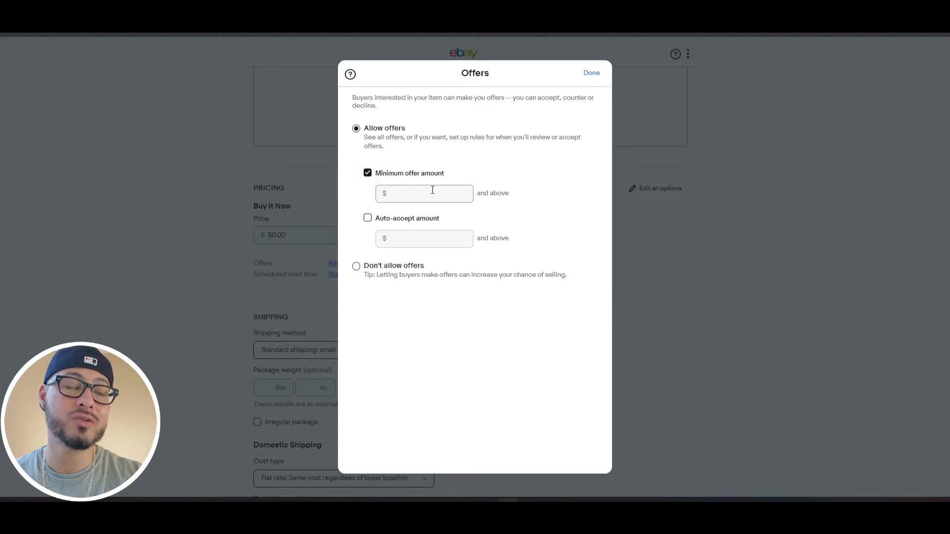
click(432, 190)
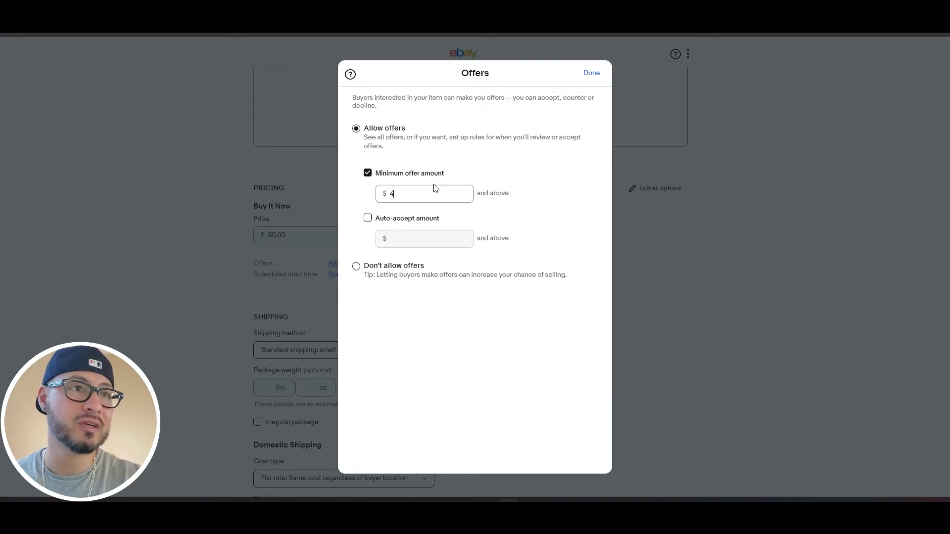
text(0)
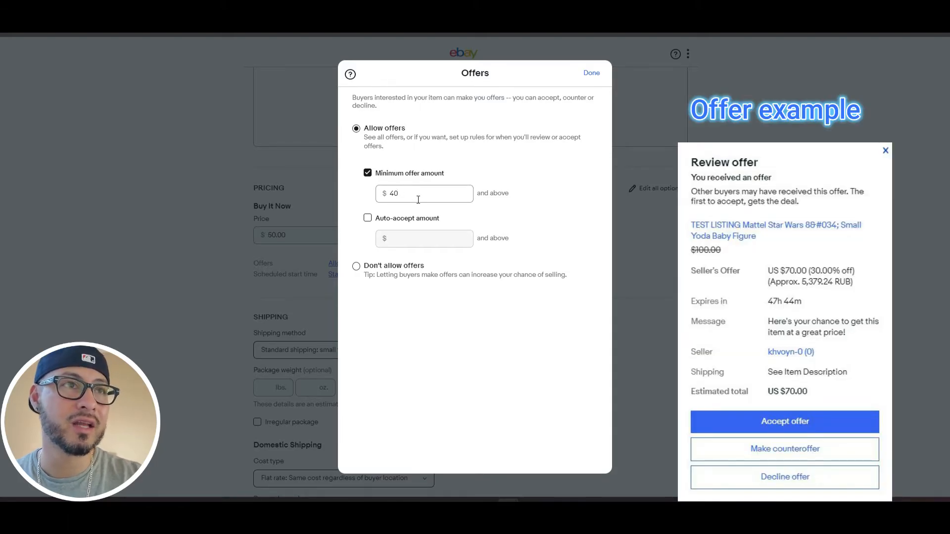
click(594, 76)
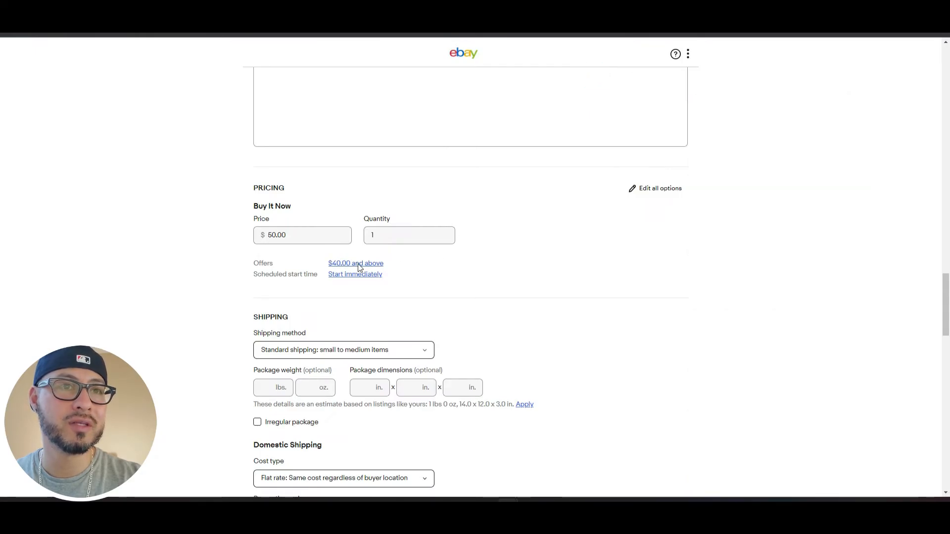
scroll(426, 344, down, 2)
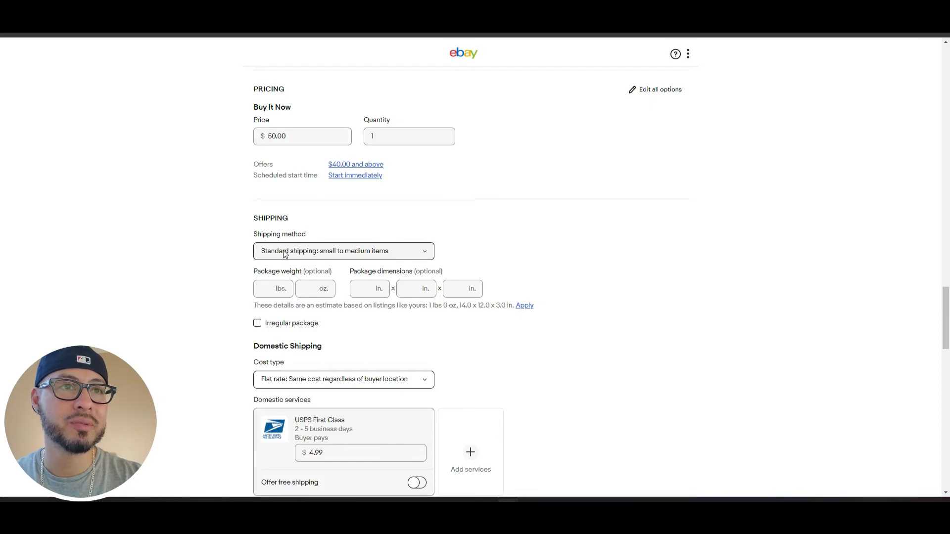
- Review the available shipping methods and keep Standard shipping for small to medium items
click(423, 251)
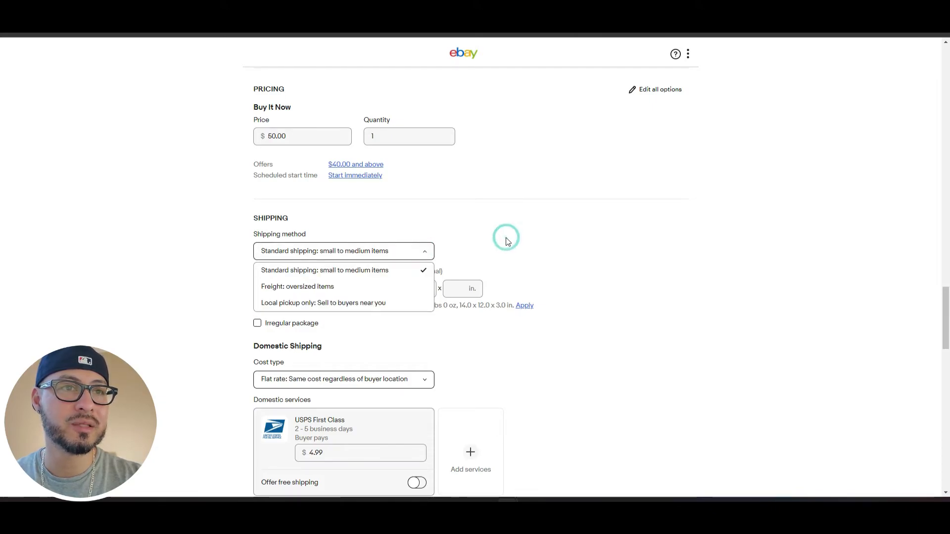
click(505, 238)
click(424, 251)
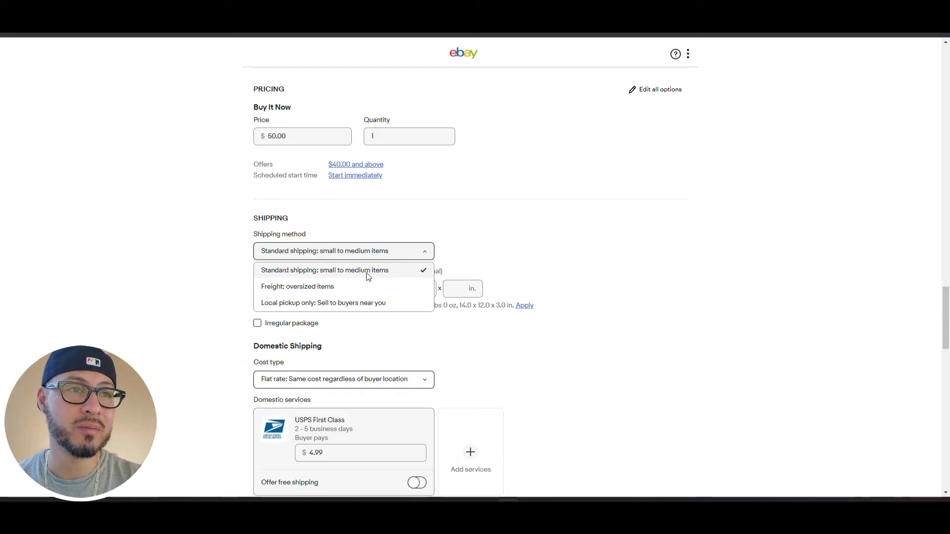
click(423, 252)
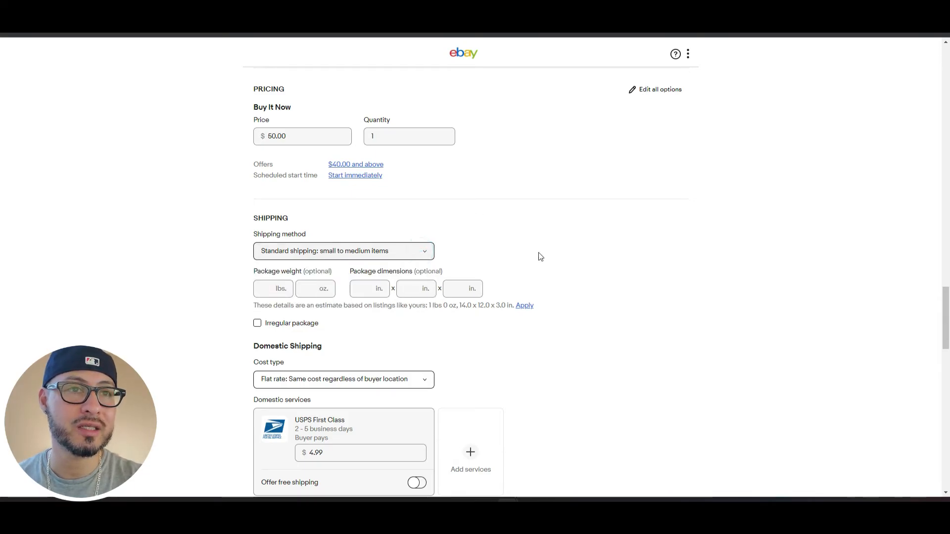
- Enter a package weight of 2 lbs and package dimensions of 12 x 10 x 2 in
click(273, 289)
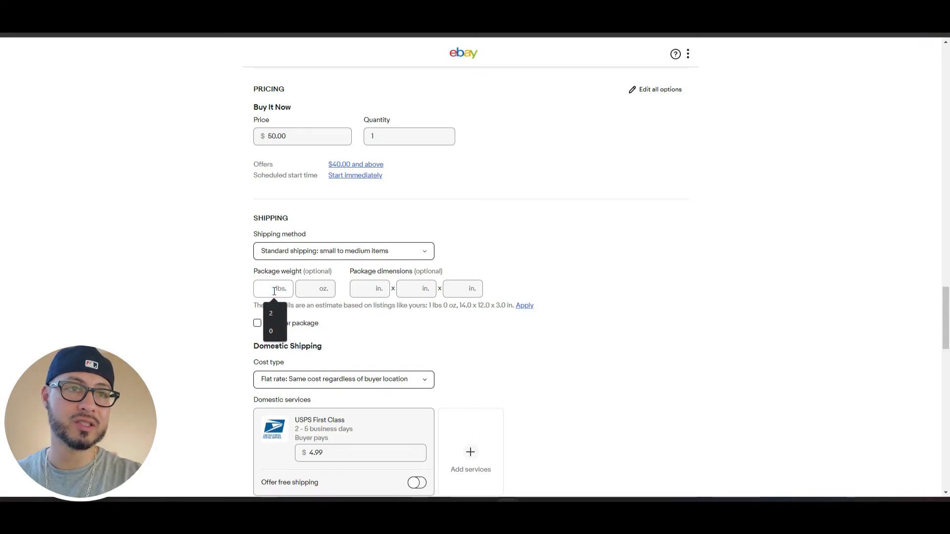
text(2)
key(Tab)
key(Tab)
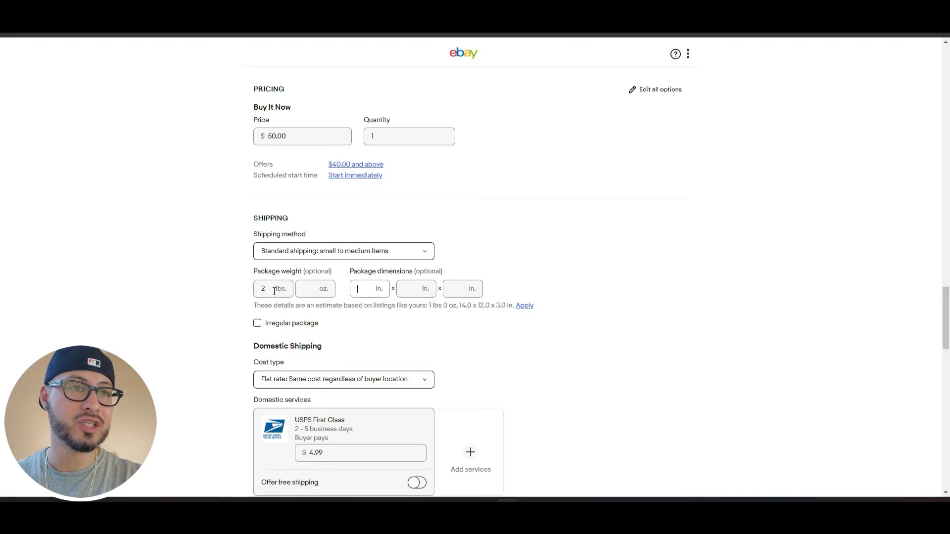
text(12)
key(Tab)
text(10)
key(Tab)
text(2)
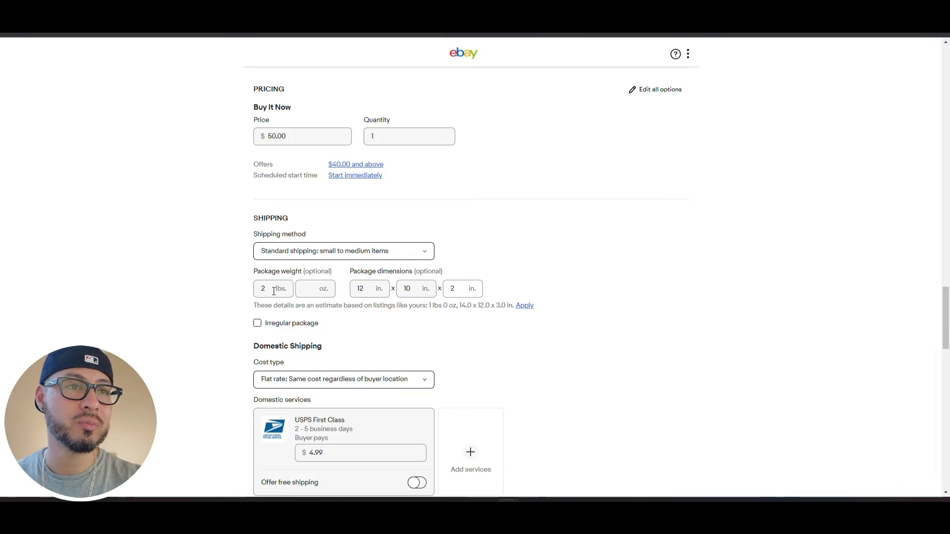
- Apply the estimated package details based on similar listings: 1 lb 0 oz, 14 x 12 x 3 in
click(457, 286)
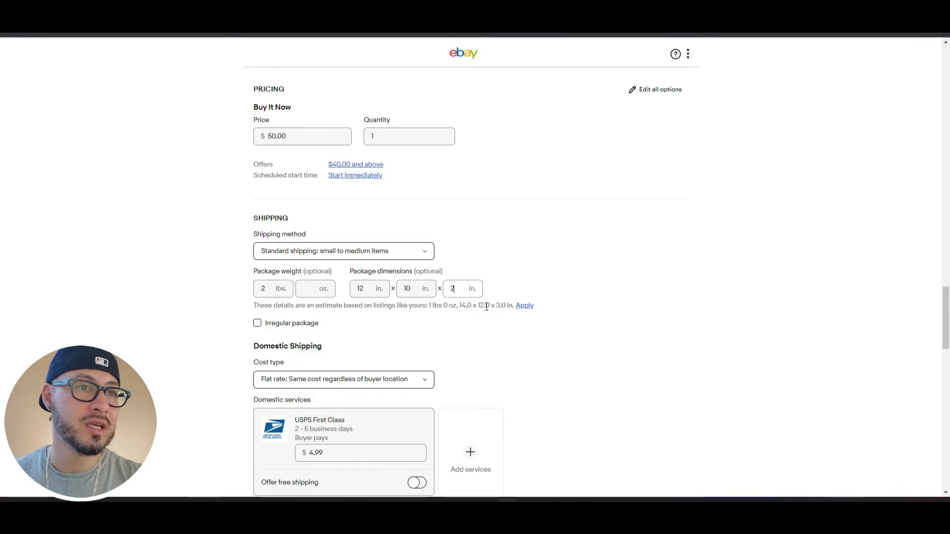
click(272, 287)
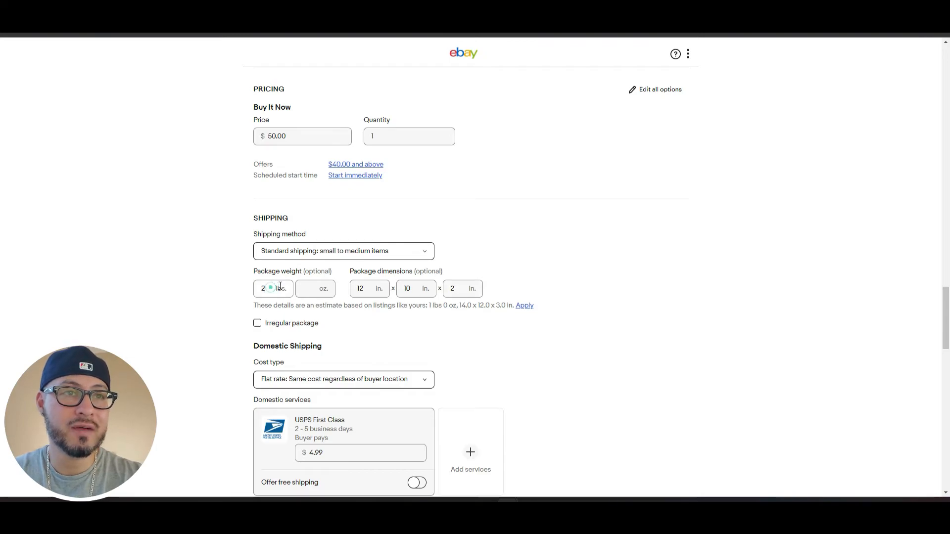
click(267, 290)
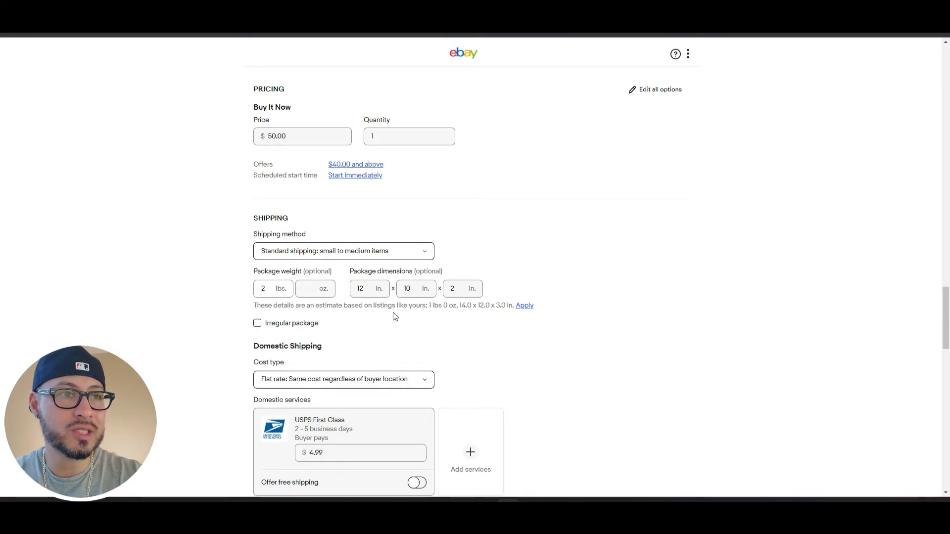
click(524, 306)
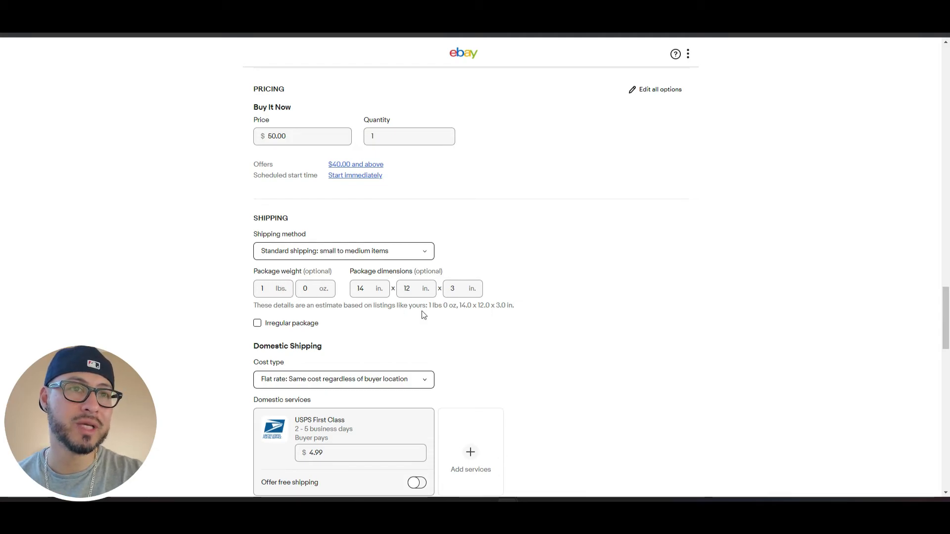
- Delete the USPS First Class service from the domestic shipping services
scroll(505, 334, down, 2)
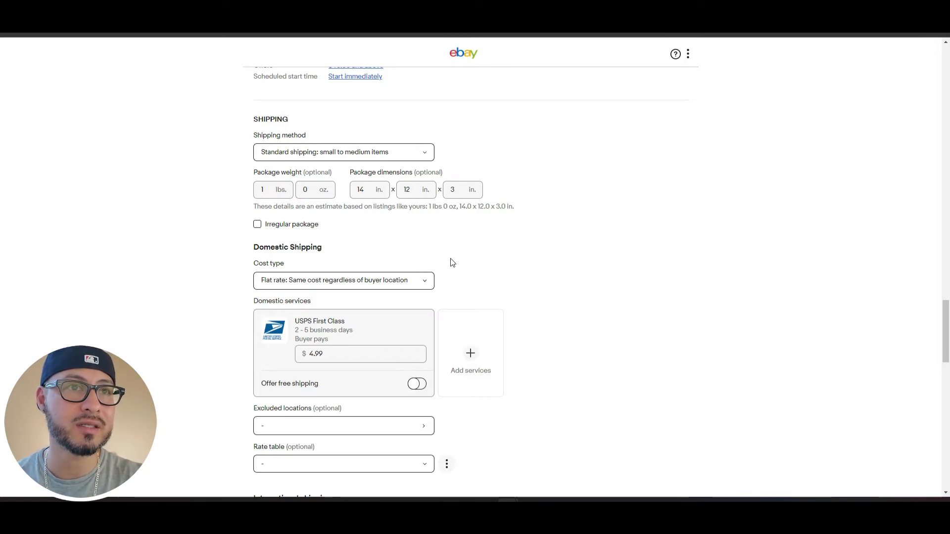
scroll(504, 256, down, 3)
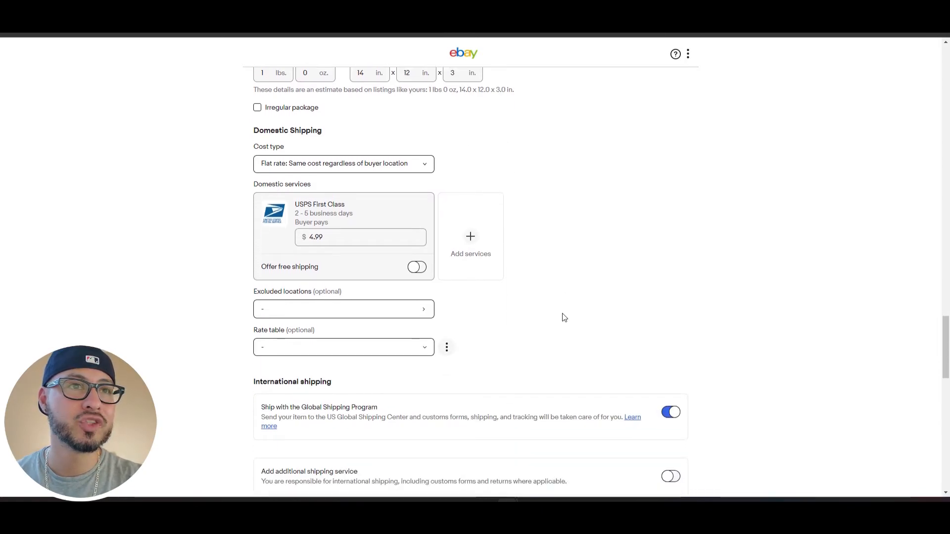
scroll(564, 317, up, 1)
click(419, 228)
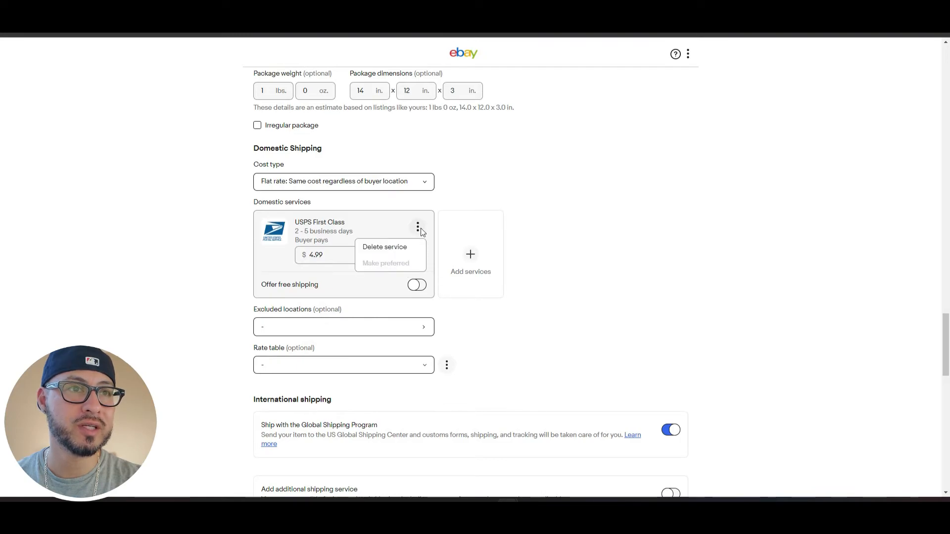
click(407, 249)
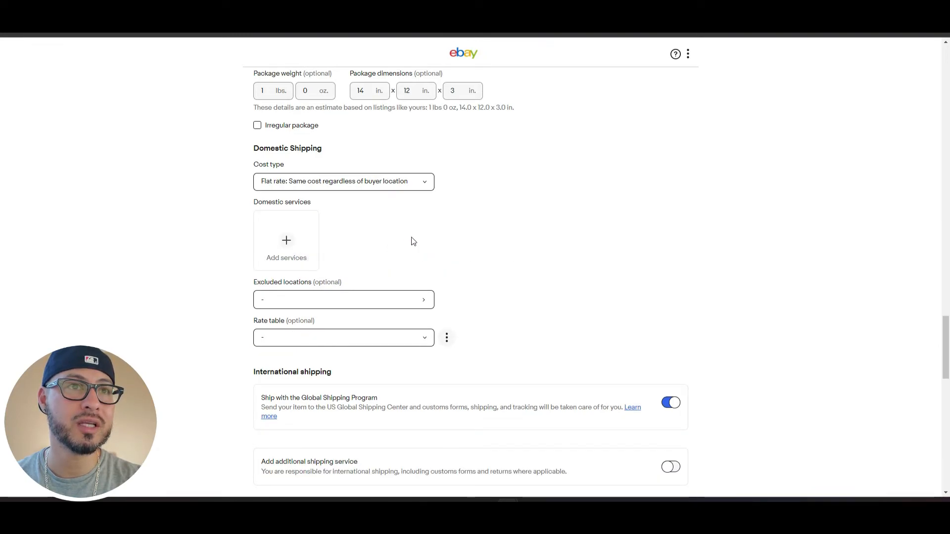
- Add USPS First Class from the standard services as the domestic shipping service and apply the selection
click(281, 234)
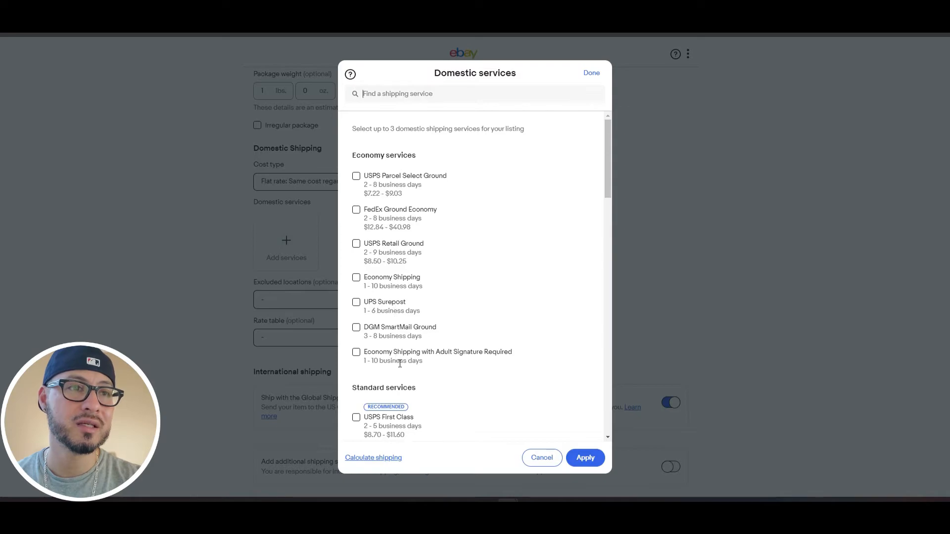
scroll(400, 364, down, 1)
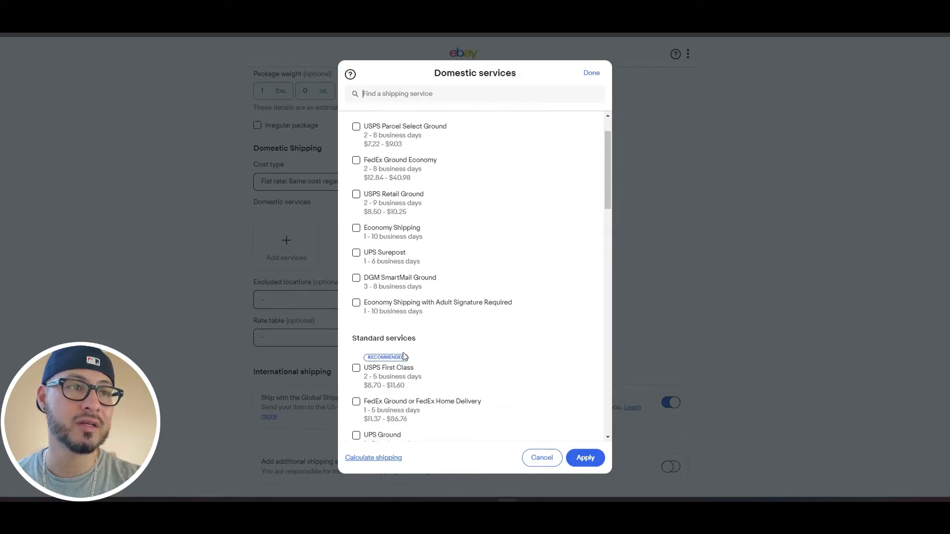
scroll(406, 346, down, 2)
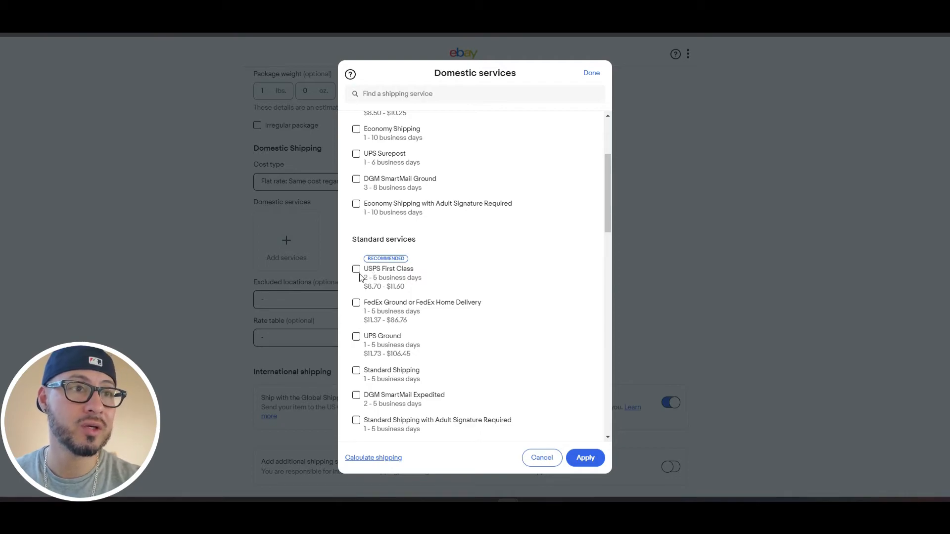
click(359, 273)
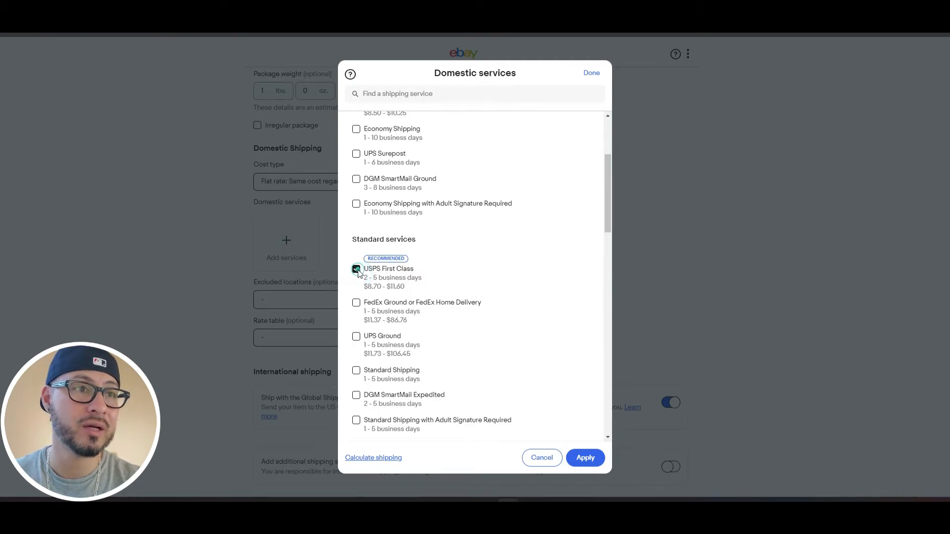
click(596, 460)
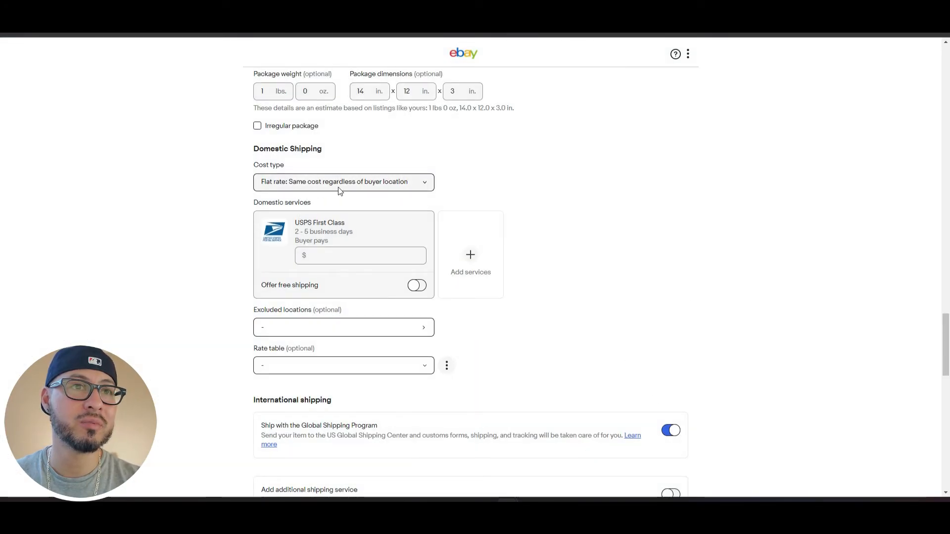
- Try the Calculated cost type with free shipping on and off, then return to the Flat rate cost type
click(395, 186)
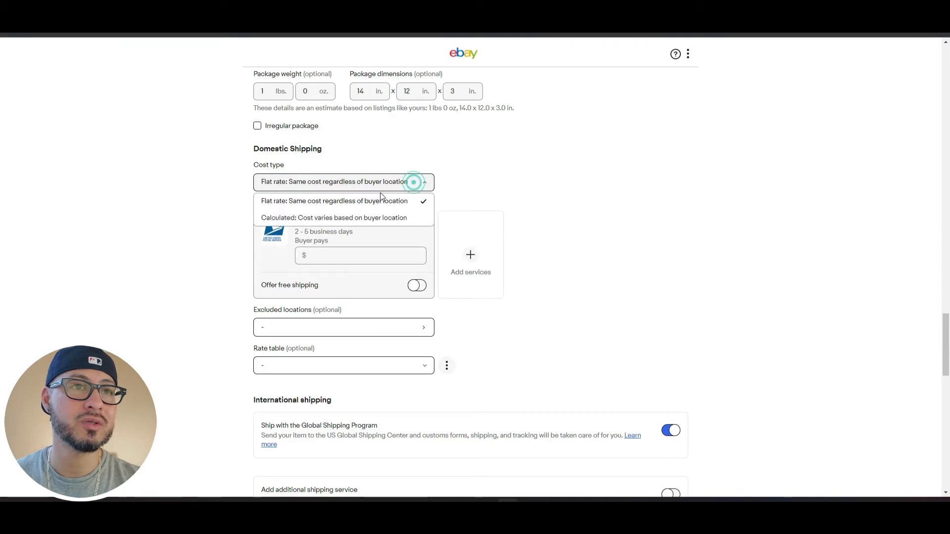
click(339, 220)
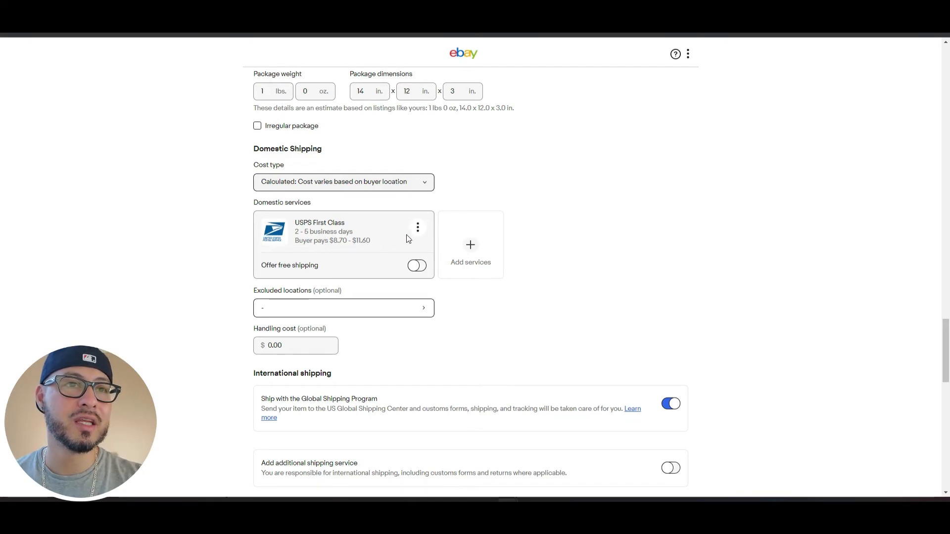
click(420, 268)
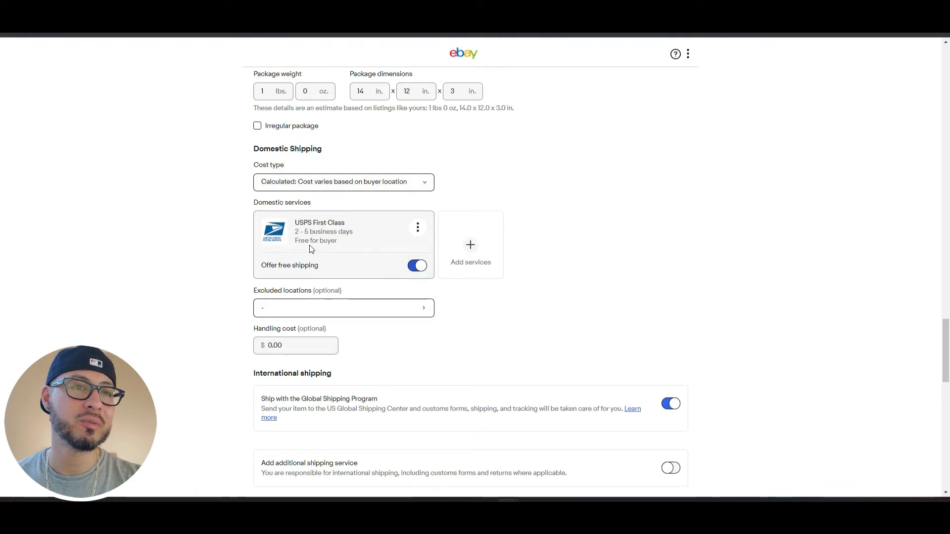
click(421, 268)
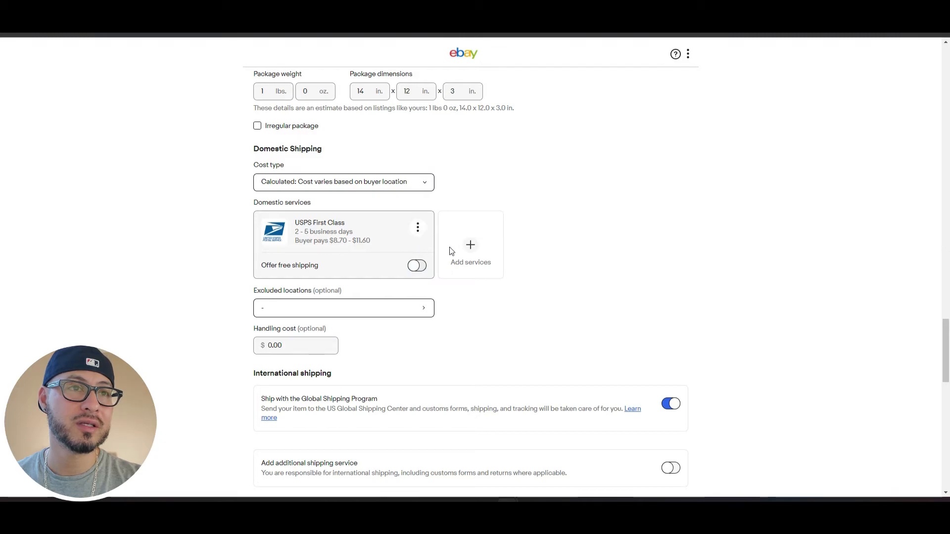
click(416, 231)
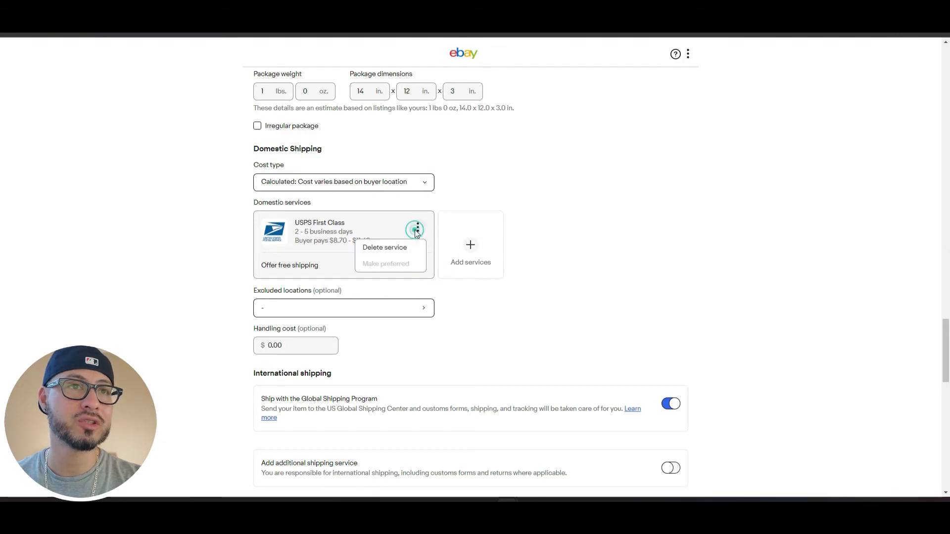
click(416, 183)
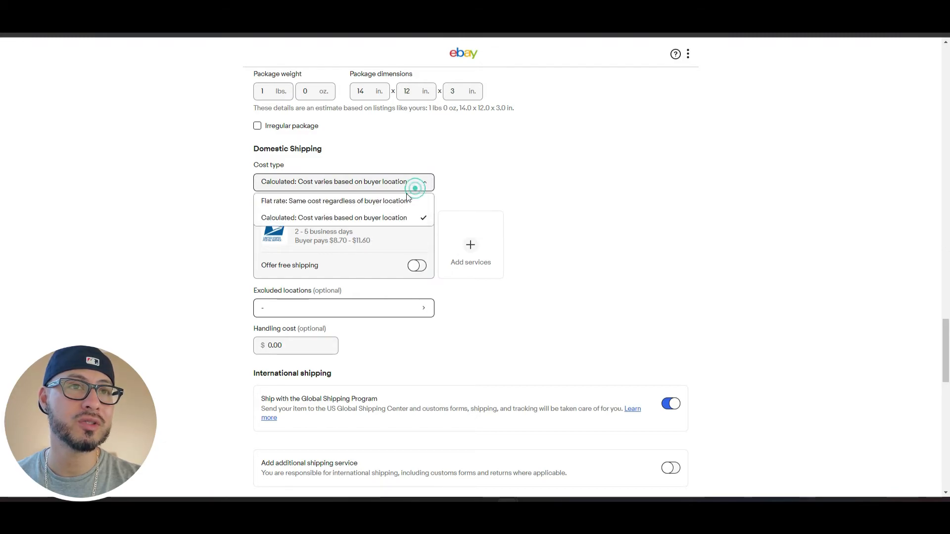
click(382, 203)
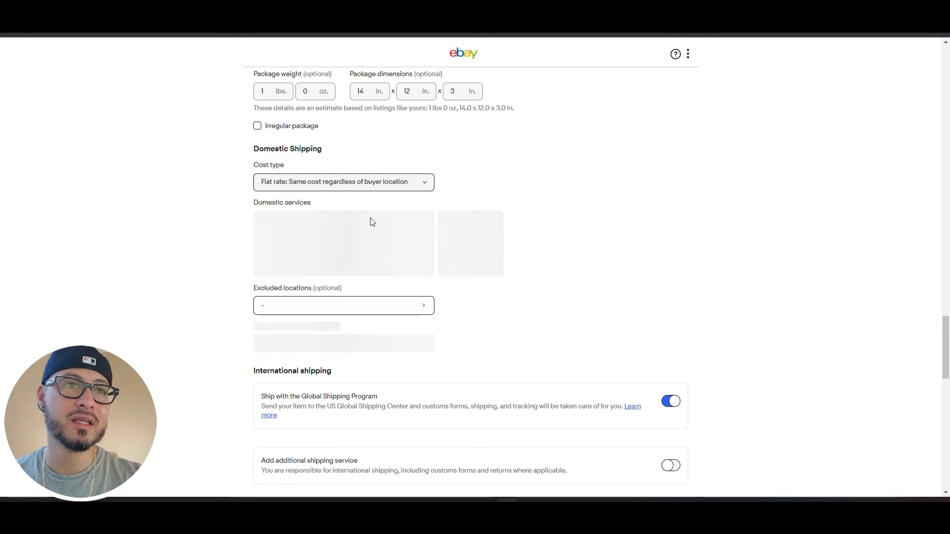
- Try buyer shipping costs of $4.99 and $2.99 for USPS First Class, then set the cost to $9.99
click(374, 252)
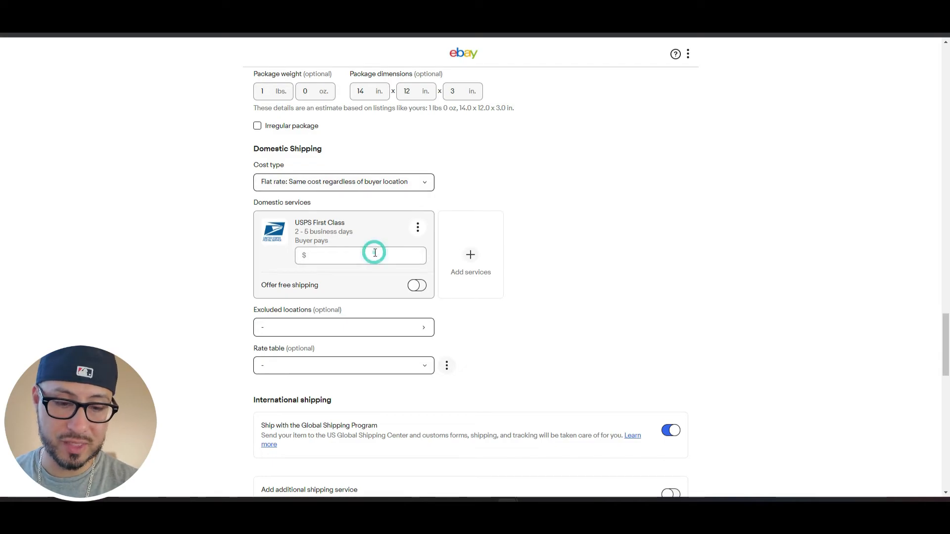
text(4.99)
key(BackSpace)
key(BackSpace)
key(BackSpace)
key(BackSpace)
text(2)
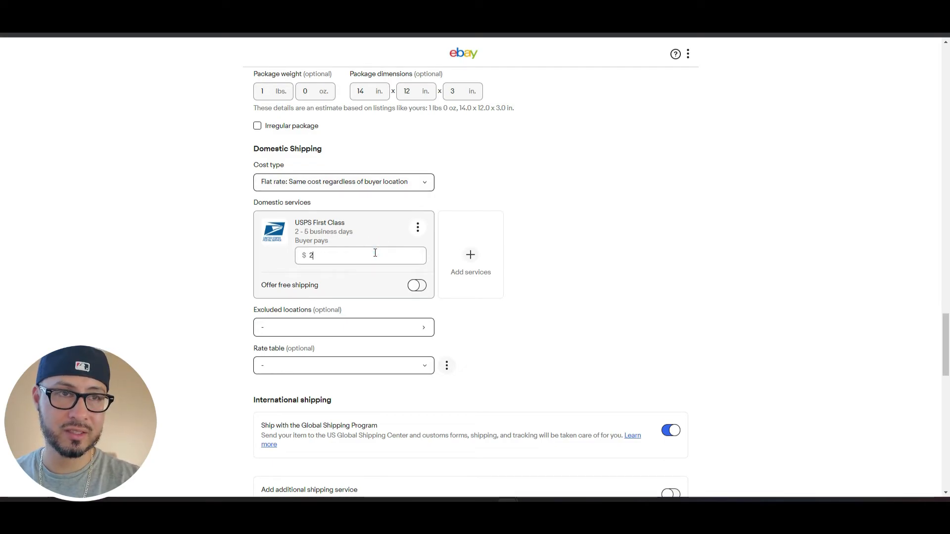
text(.99)
key(BackSpace)
key(BackSpace)
key(BackSpace)
key(BackSpace)
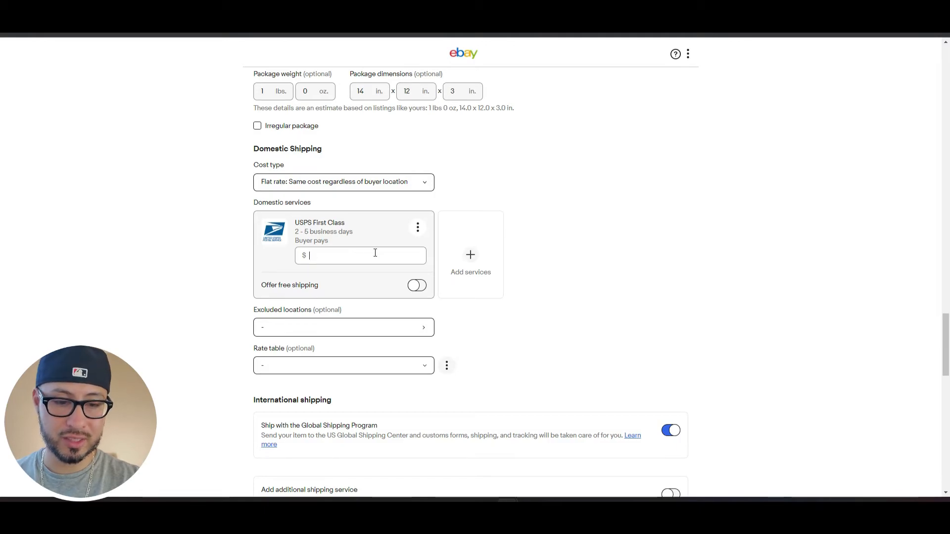
text(9.99)
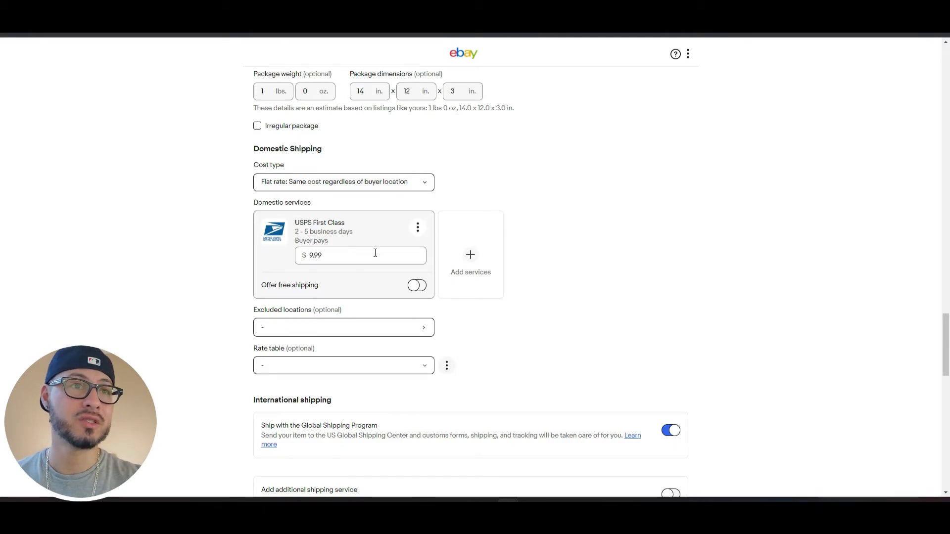
click(541, 270)
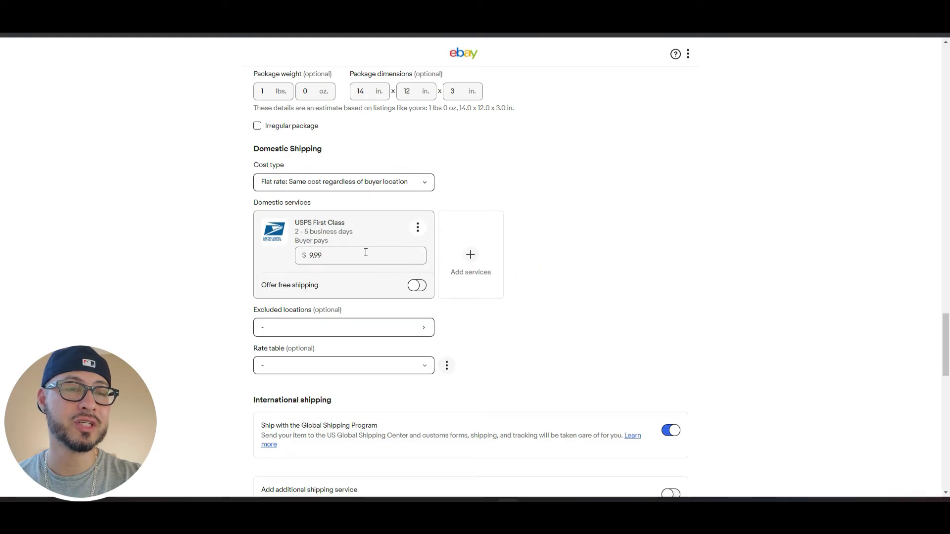
- Turn the Global Shipping Program off for international shipping and switch it back on
scroll(491, 424, down, 2)
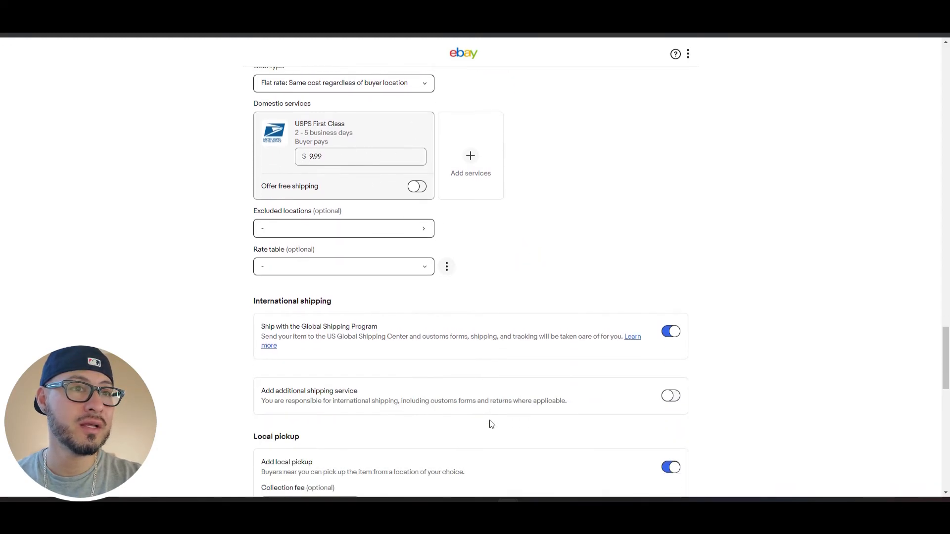
scroll(549, 297, down, 1)
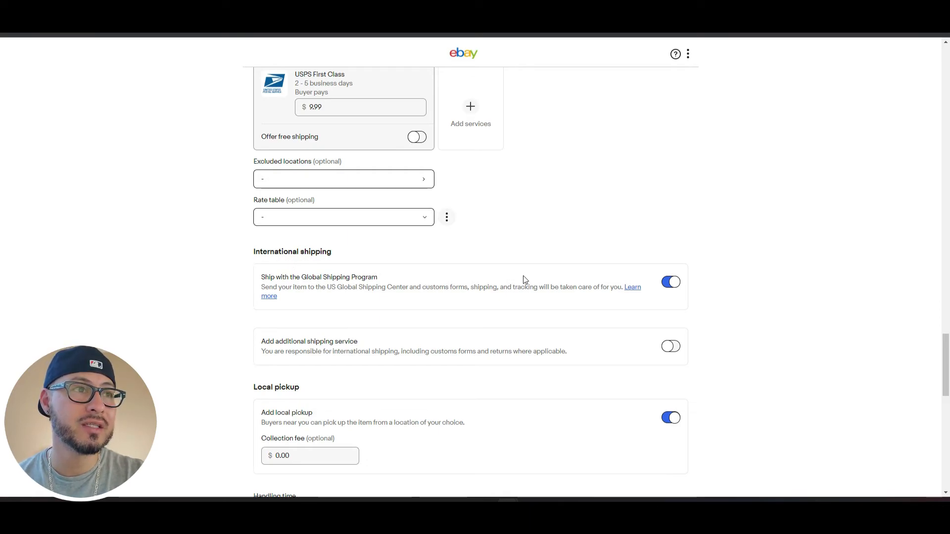
click(673, 288)
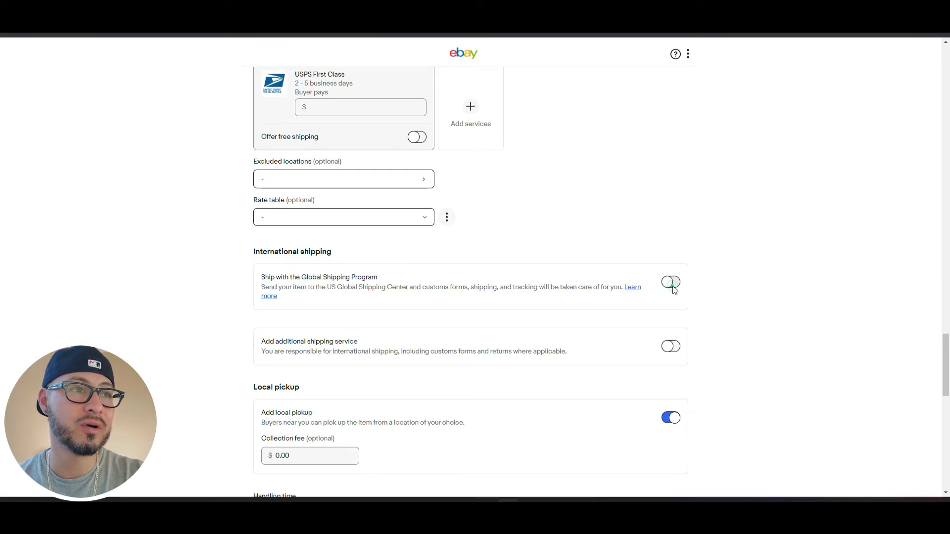
click(673, 288)
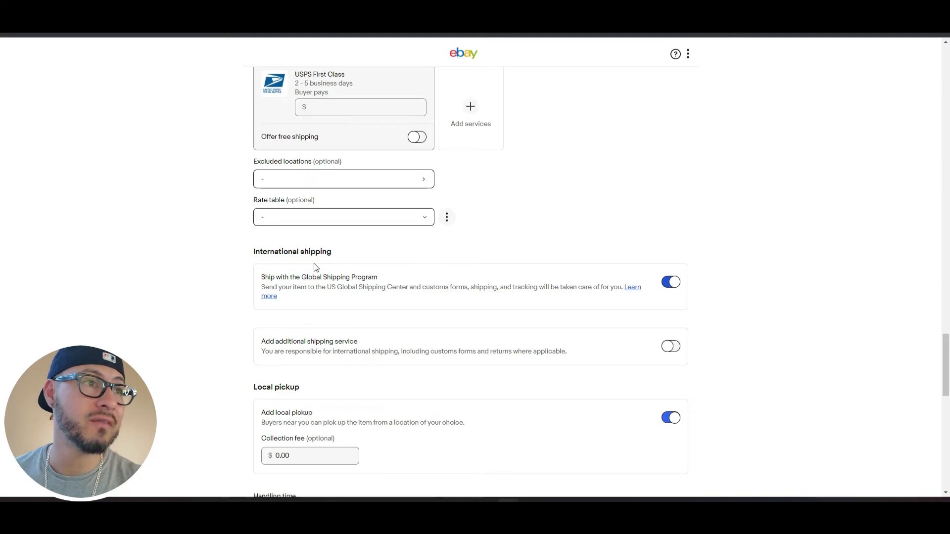
- Leave the Global Shipping Program enabled for international shipping and turn off local pickup
click(671, 285)
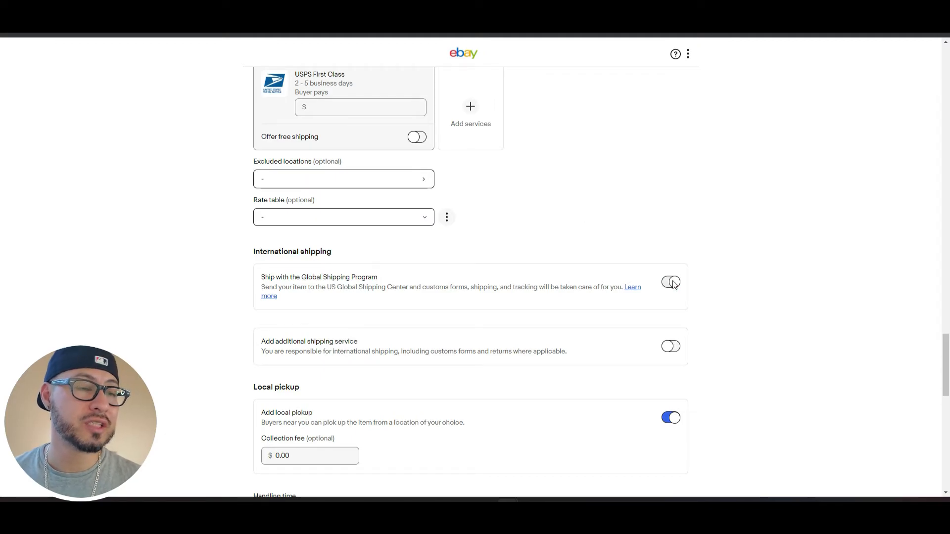
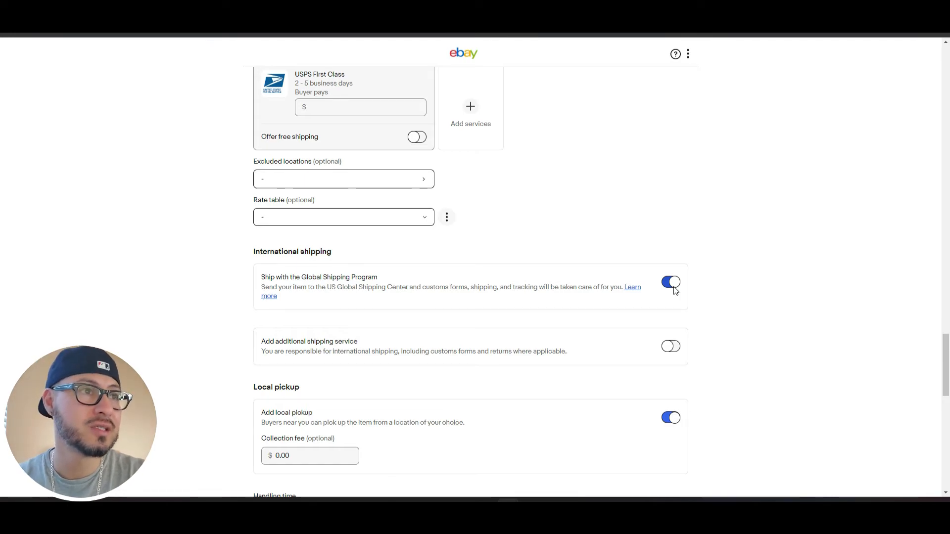
scroll(742, 293, down, 1)
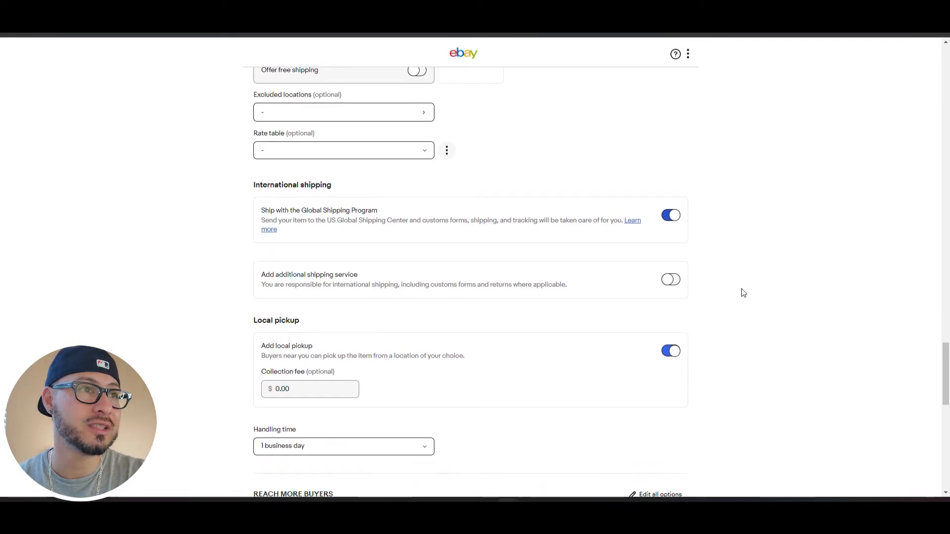
scroll(742, 293, down, 1)
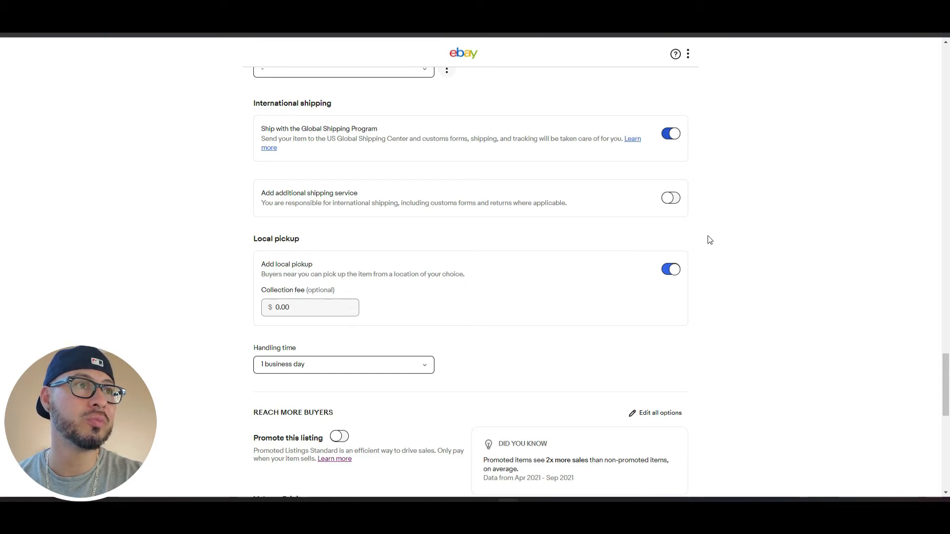
scroll(708, 236, down, 1)
scroll(706, 234, up, 1)
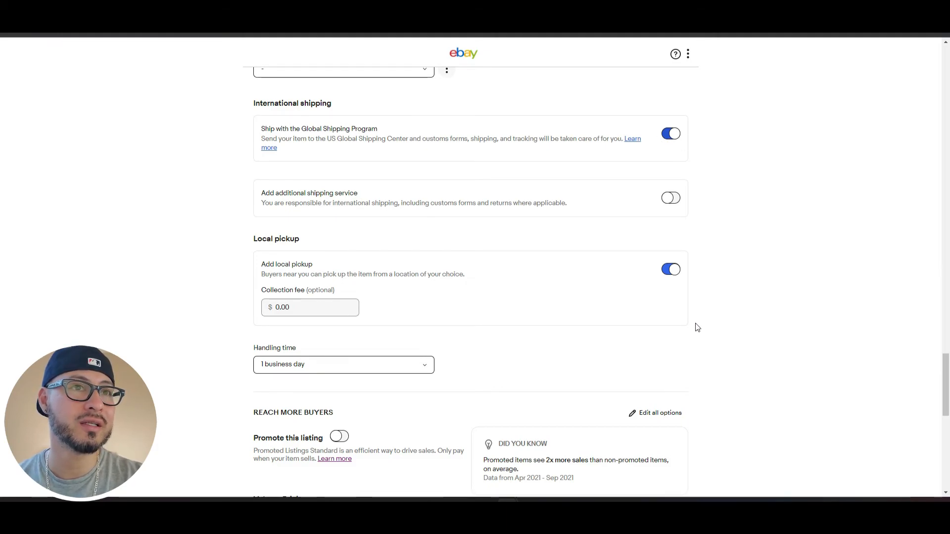
scroll(695, 328, down, 1)
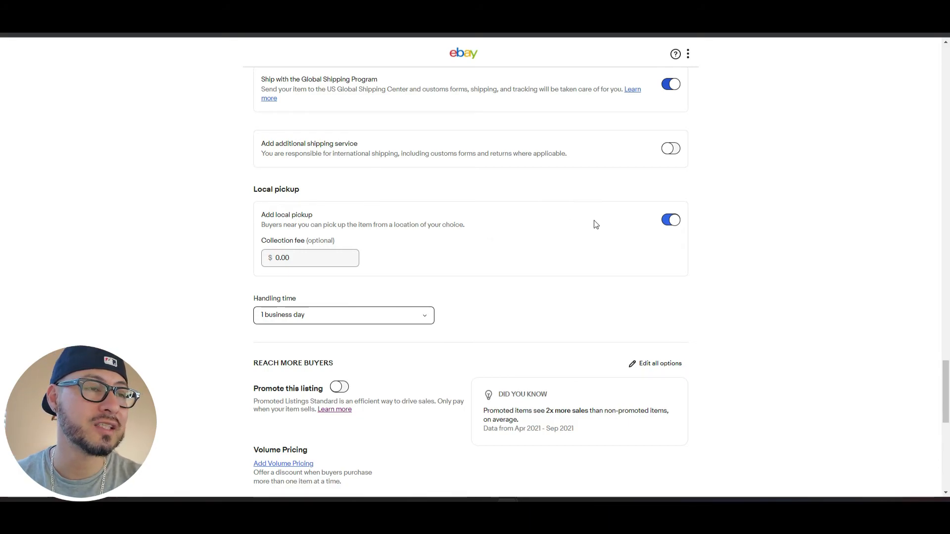
click(667, 223)
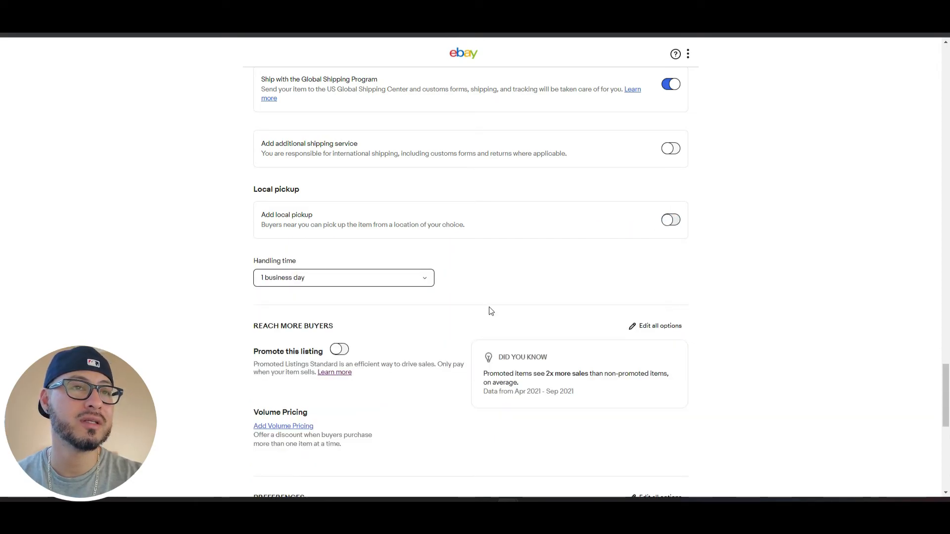
- Review the handling time options and try Same business day
scroll(490, 306, down, 2)
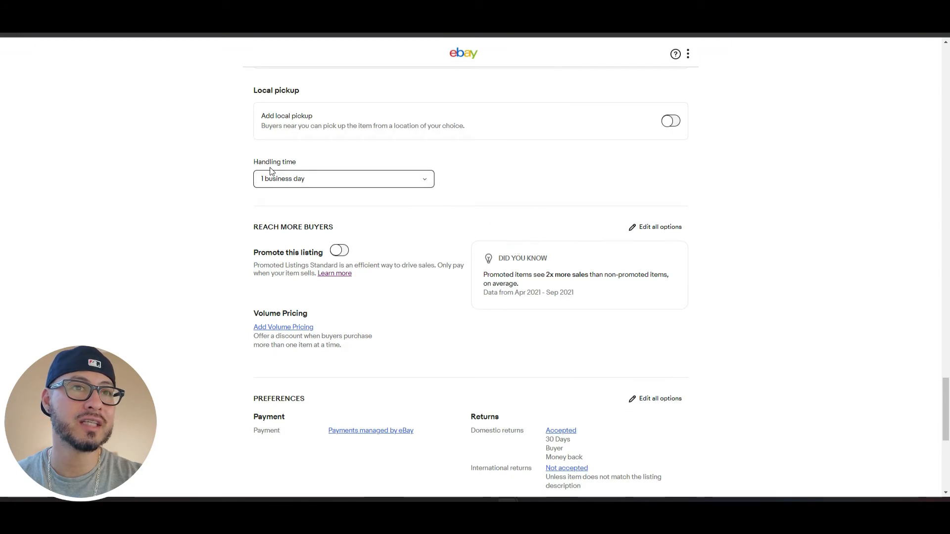
click(384, 183)
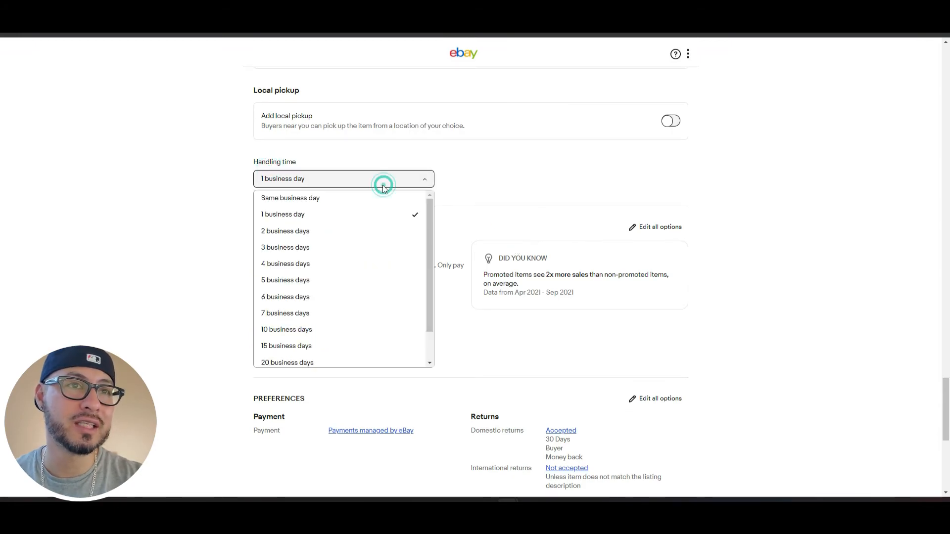
click(266, 163)
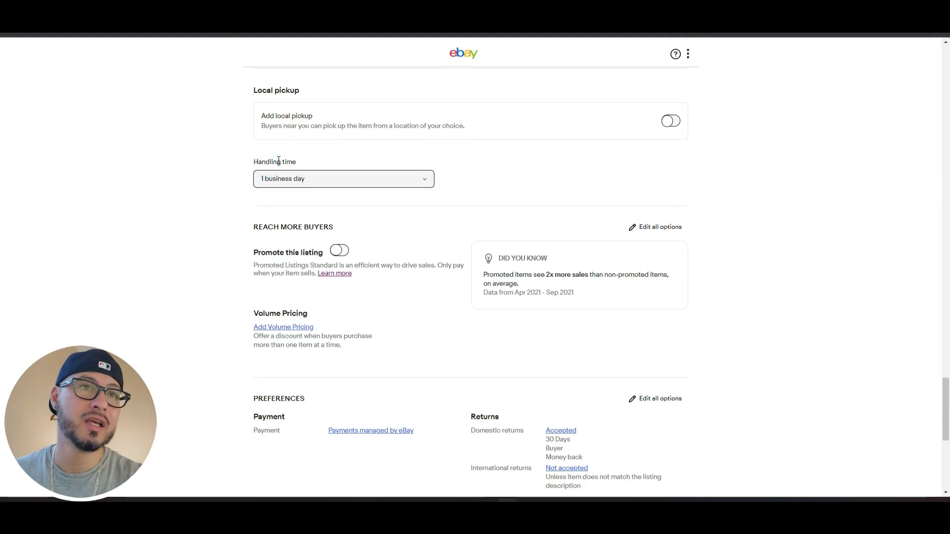
click(423, 178)
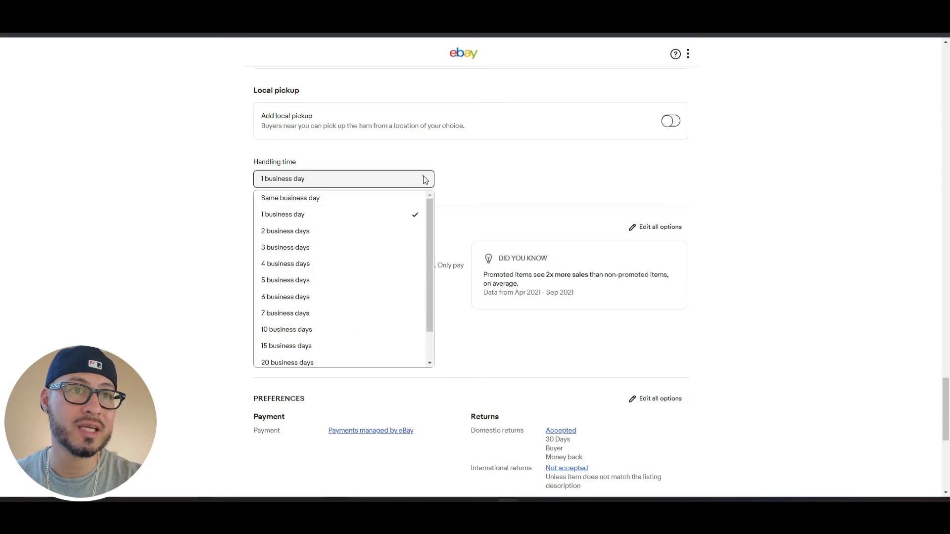
click(361, 198)
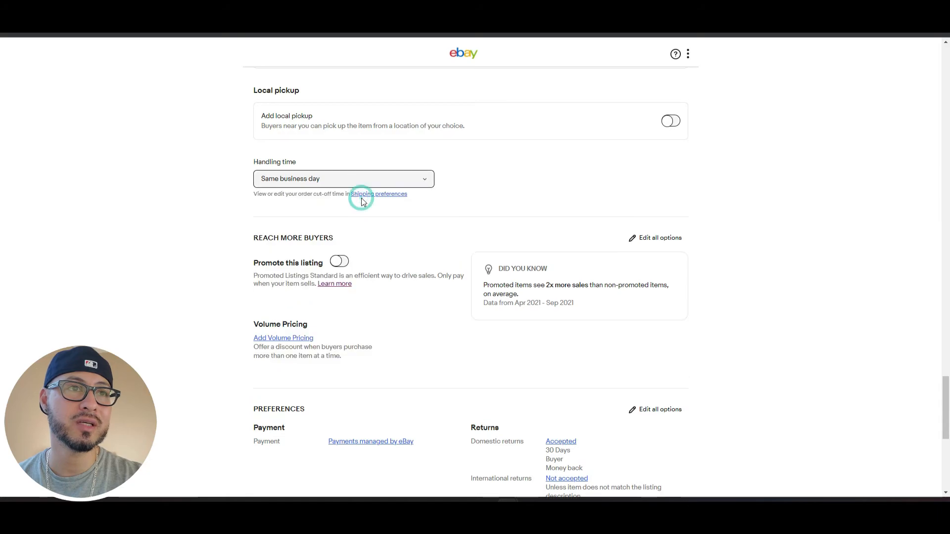
- Look through the longer handling times and try 40 business days
click(429, 179)
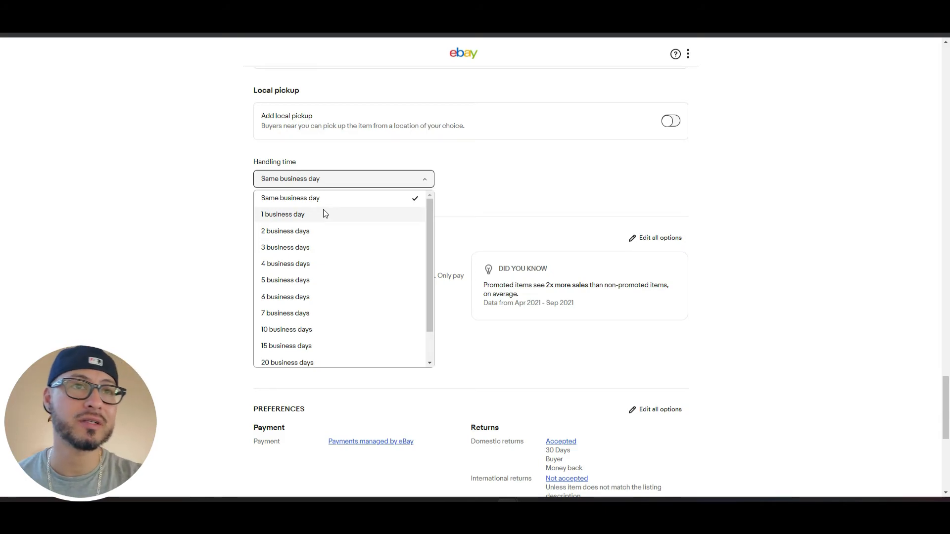
click(228, 198)
click(376, 180)
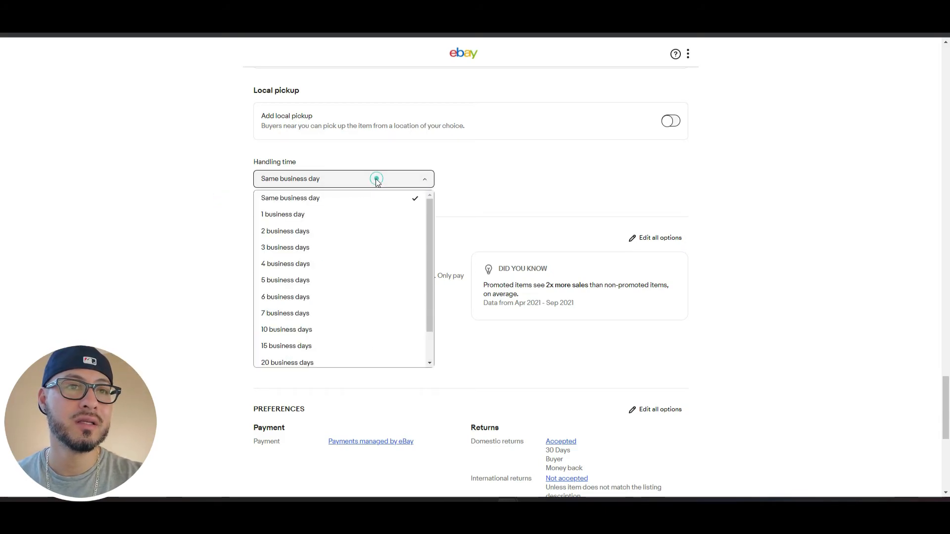
scroll(321, 238, down, 1)
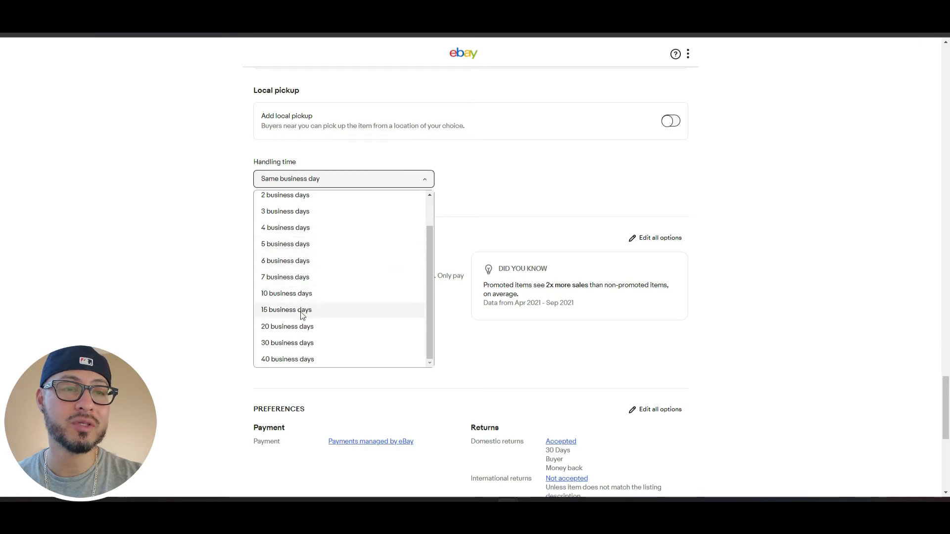
click(301, 360)
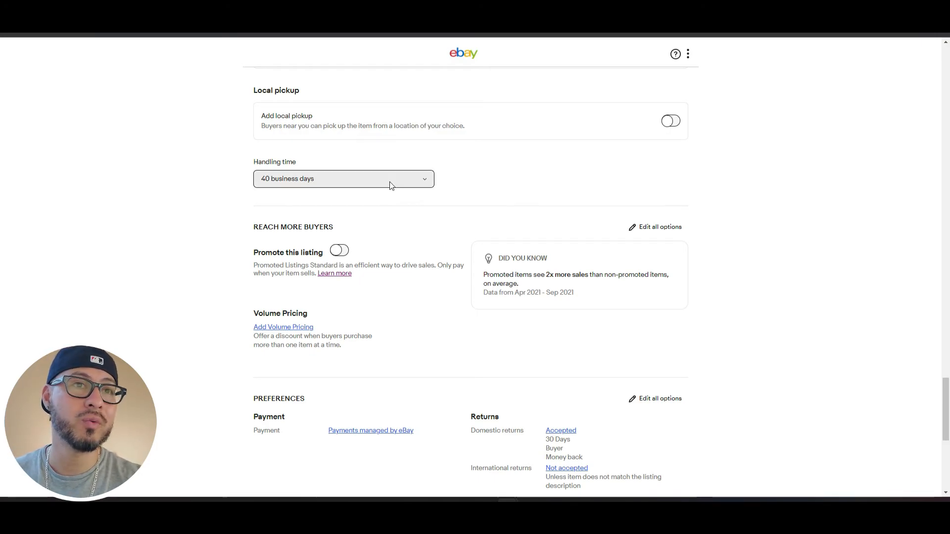
- Set the handling time to 1 business day
click(390, 182)
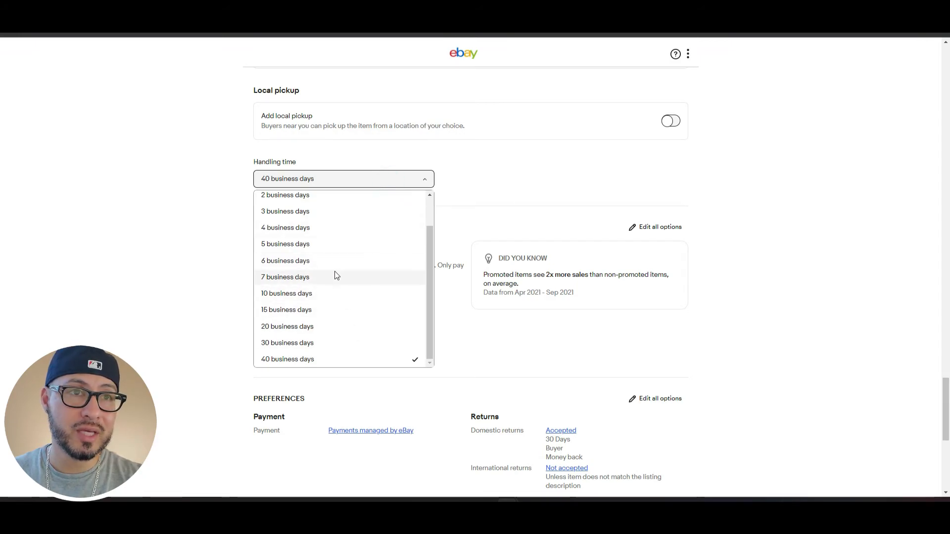
scroll(335, 275, up, 1)
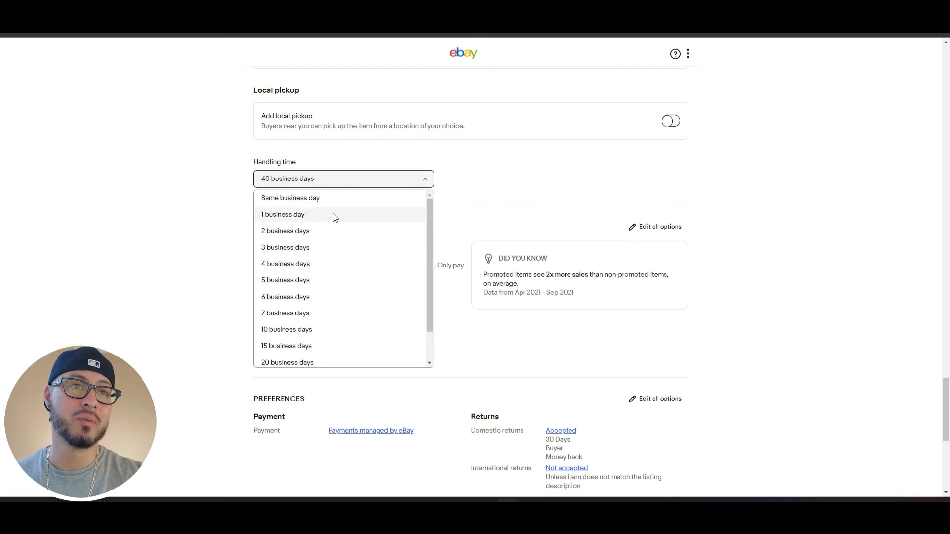
click(308, 216)
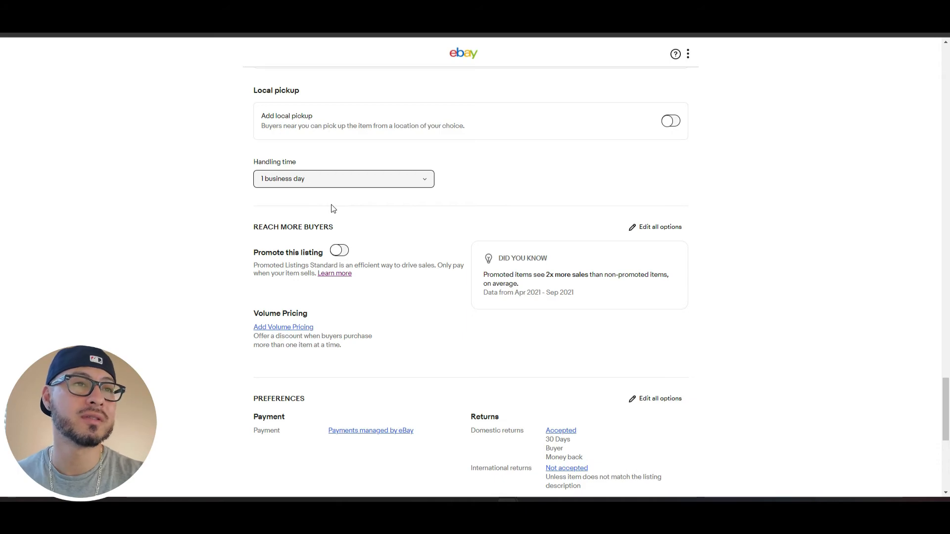
- Turn on promotion for the listing and choose the suggested 5.8% ad rate
scroll(438, 227, down, 2)
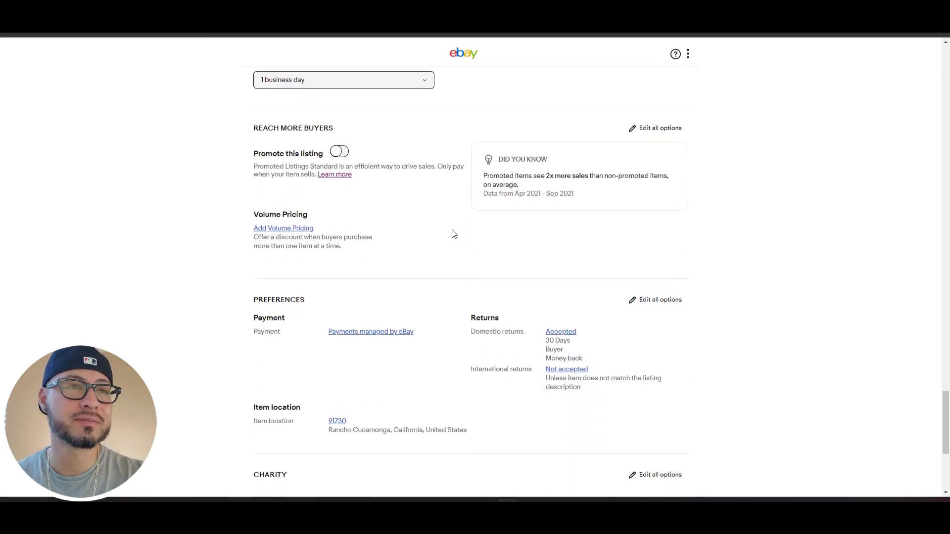
scroll(452, 233, up, 1)
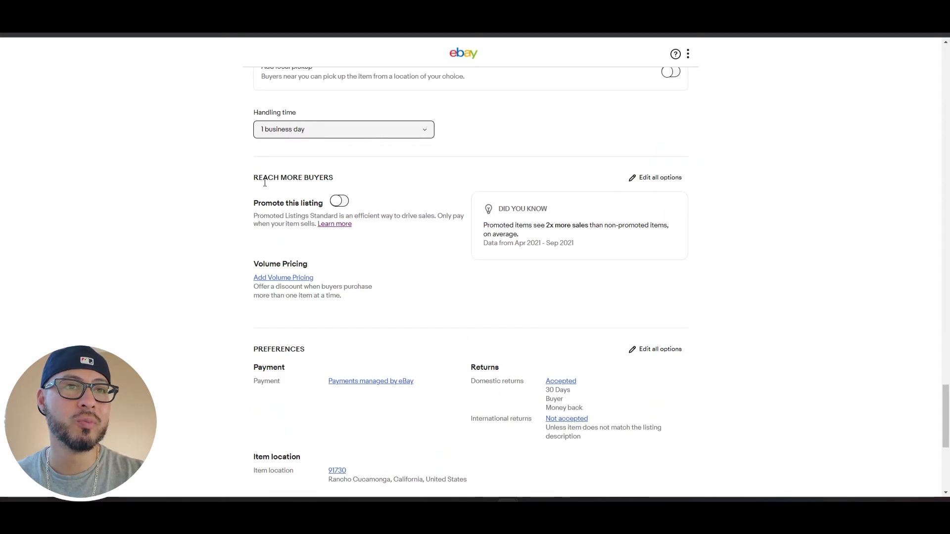
click(340, 203)
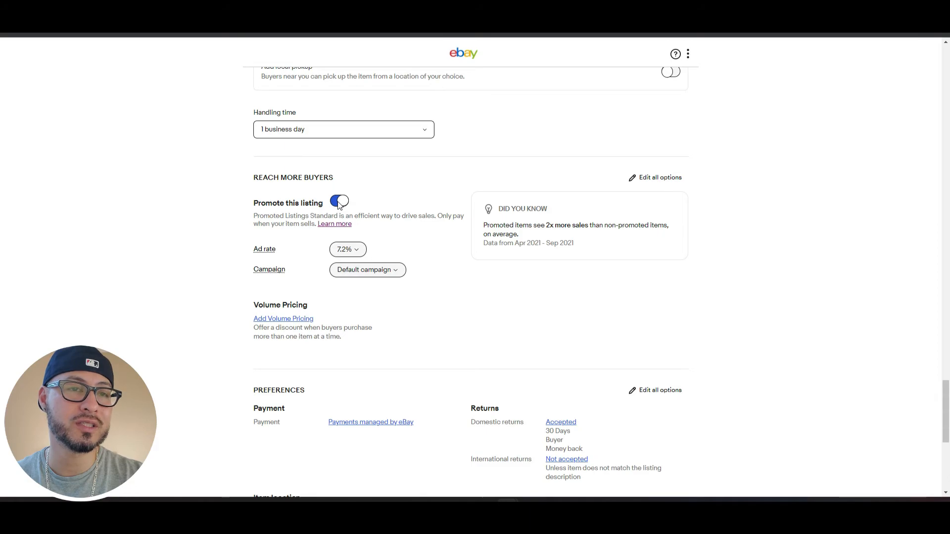
click(348, 249)
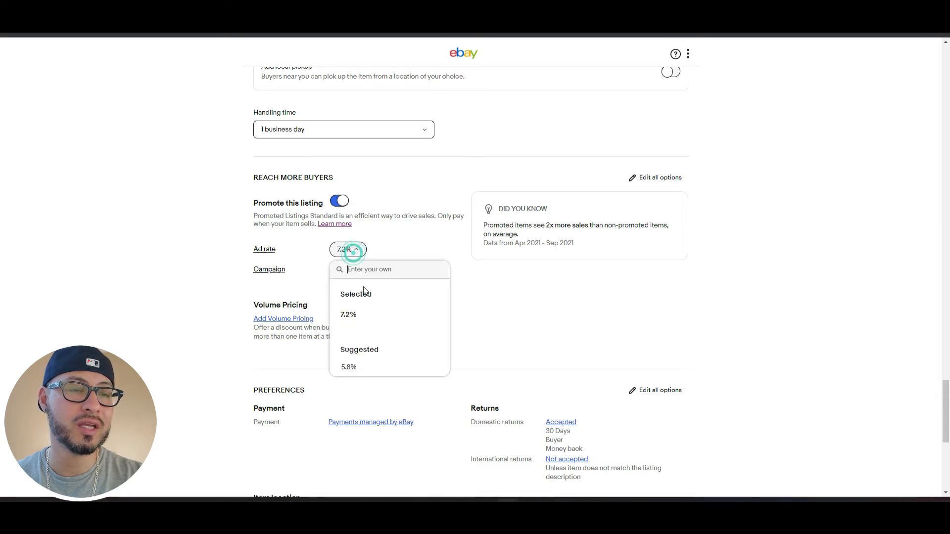
click(349, 367)
- Enter a custom ad rate of 2 for the promotion, then turn the listing promotion off
click(373, 251)
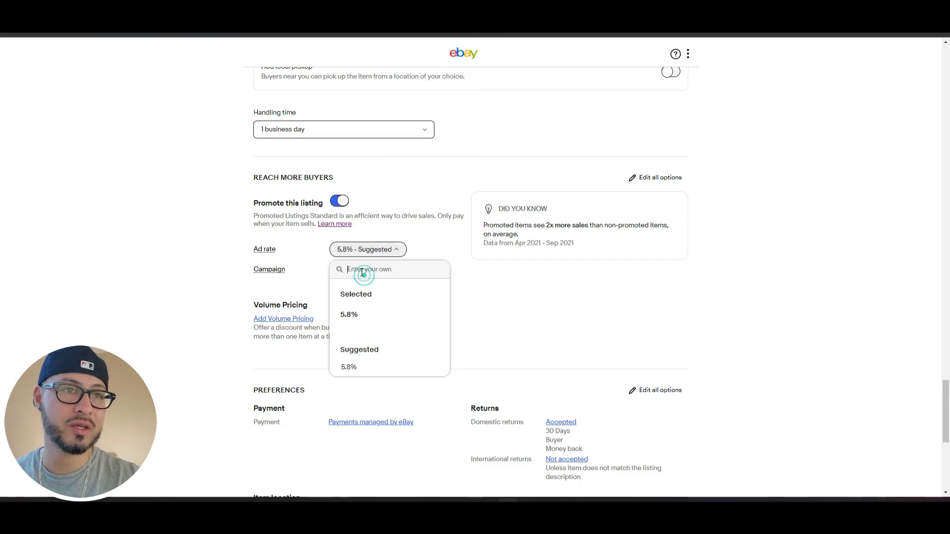
click(362, 272)
text(2)
key(Return)
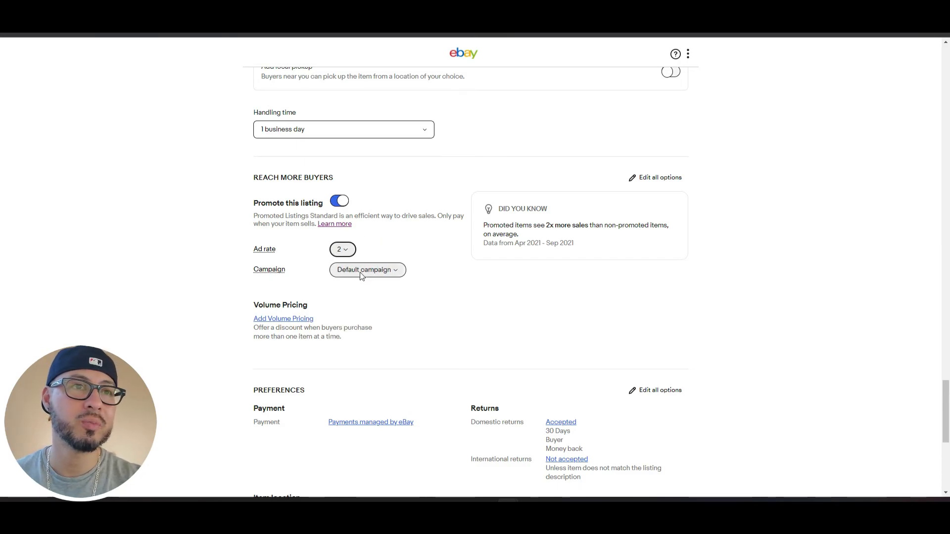
click(340, 203)
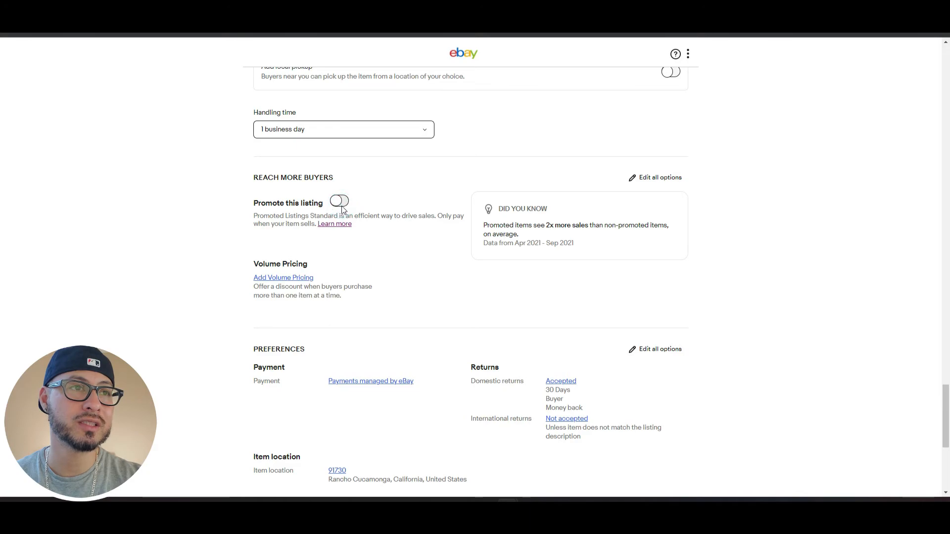
- Review the payment options and the full payment, location and returns preferences without changing them
scroll(441, 328, down, 1)
scroll(420, 282, down, 2)
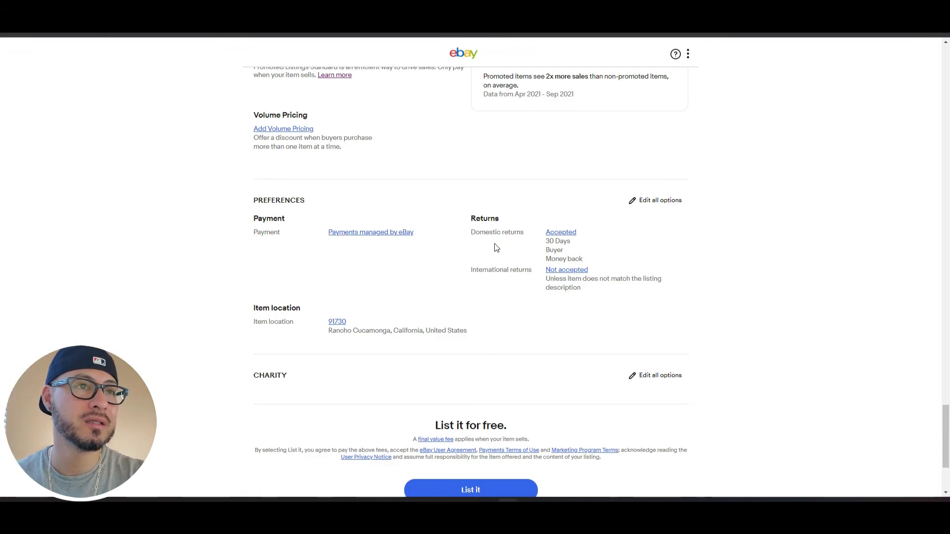
scroll(497, 248, down, 1)
click(389, 185)
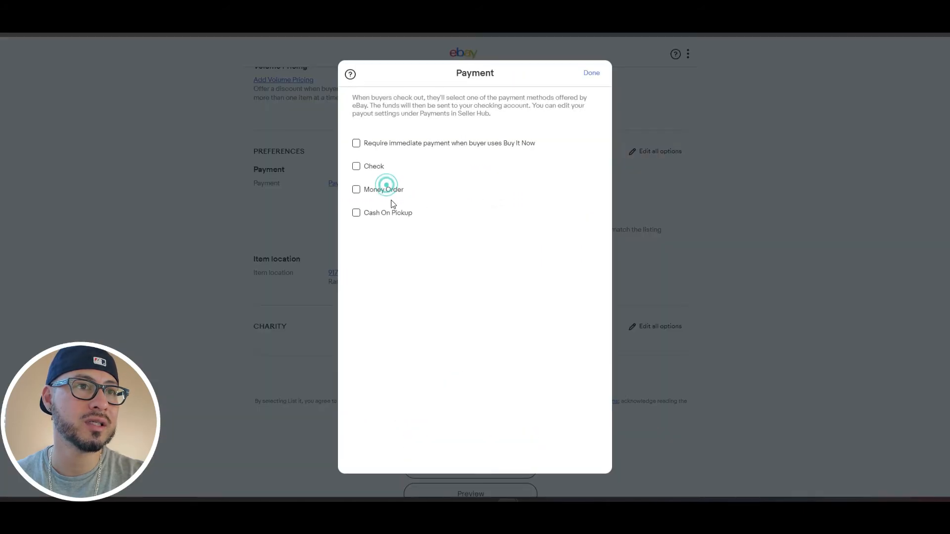
click(592, 73)
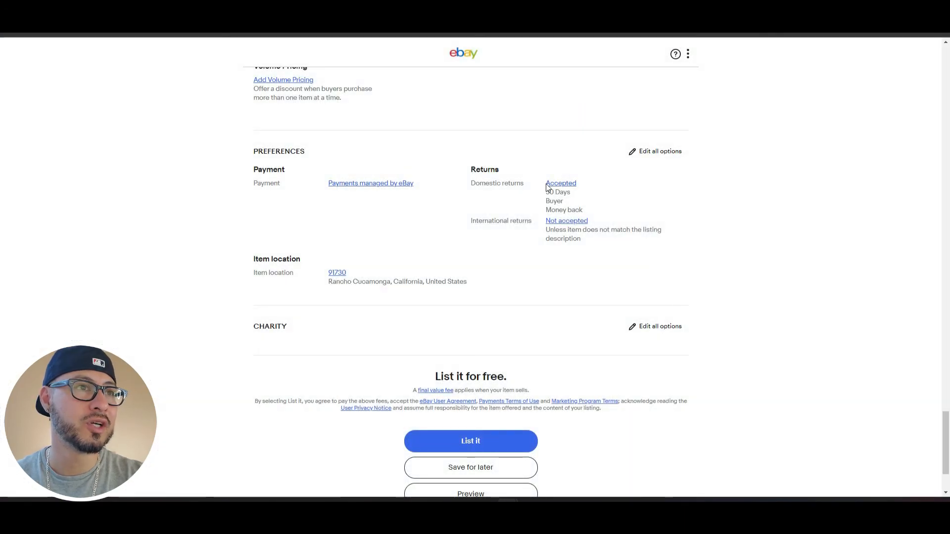
click(658, 150)
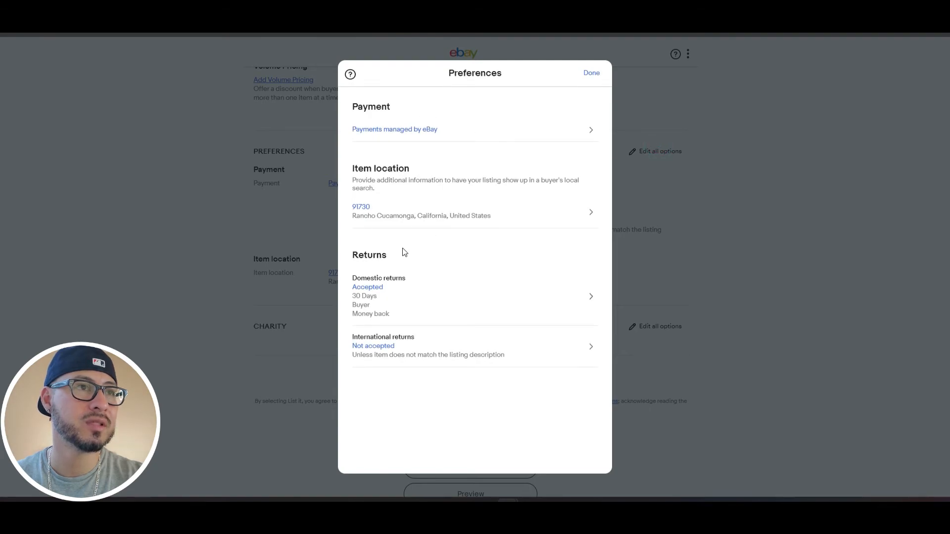
click(589, 75)
- Set domestic returns to Not accepted
click(561, 184)
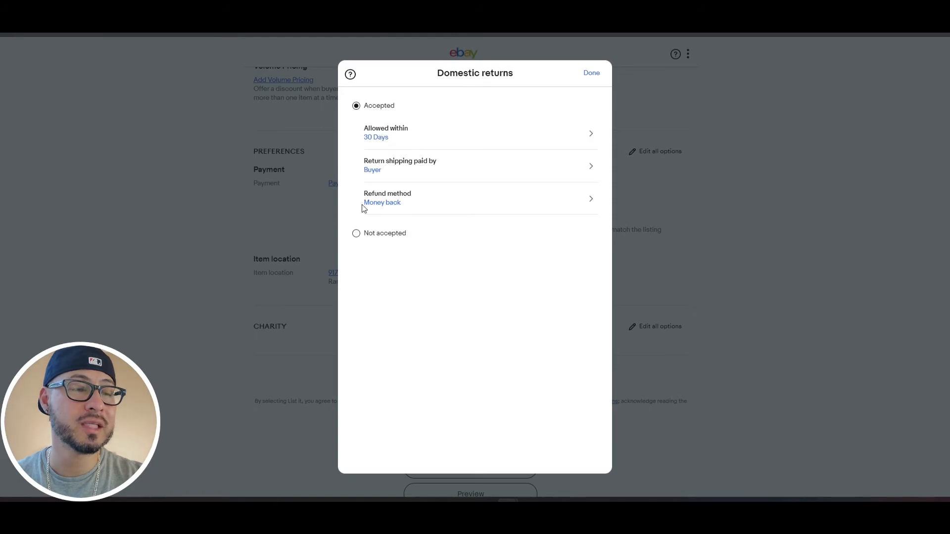
click(356, 234)
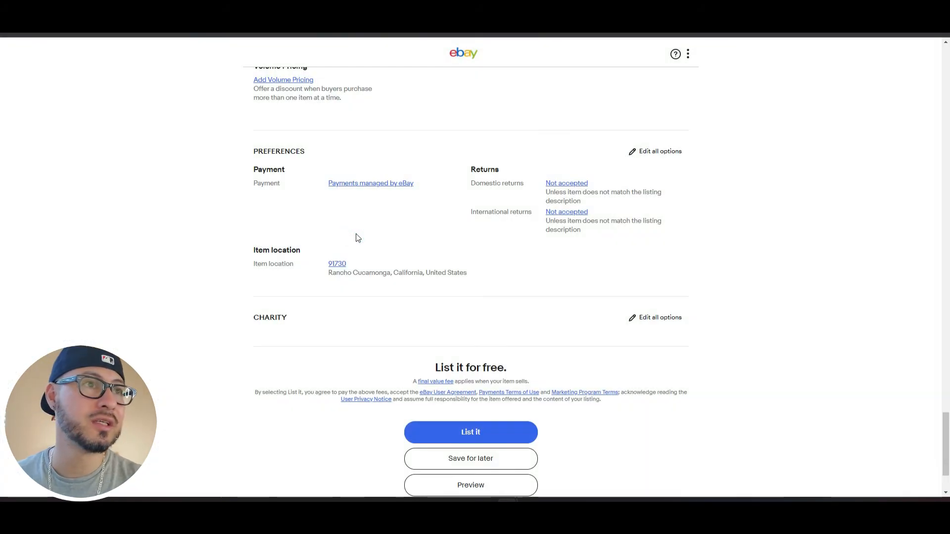
- Change domestic returns to Accepted and allow them within 30 days
click(573, 187)
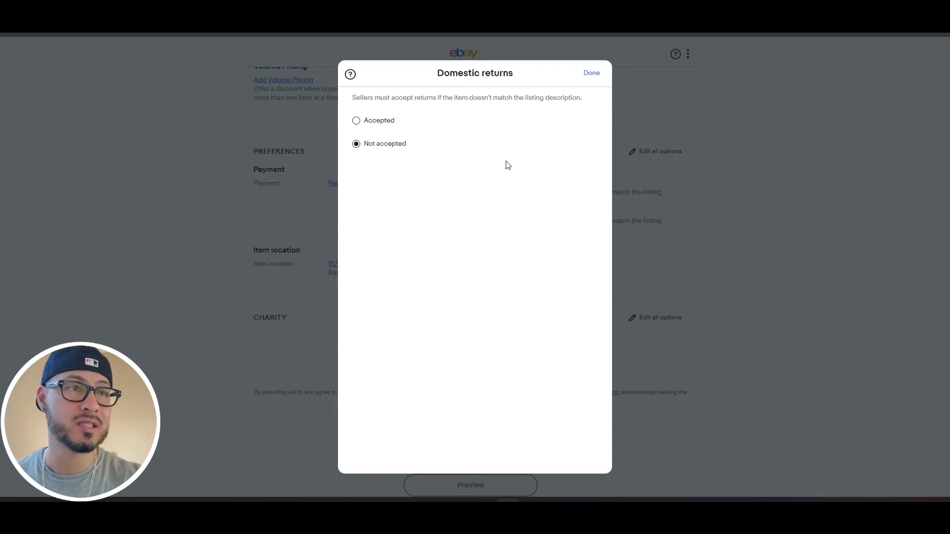
click(357, 122)
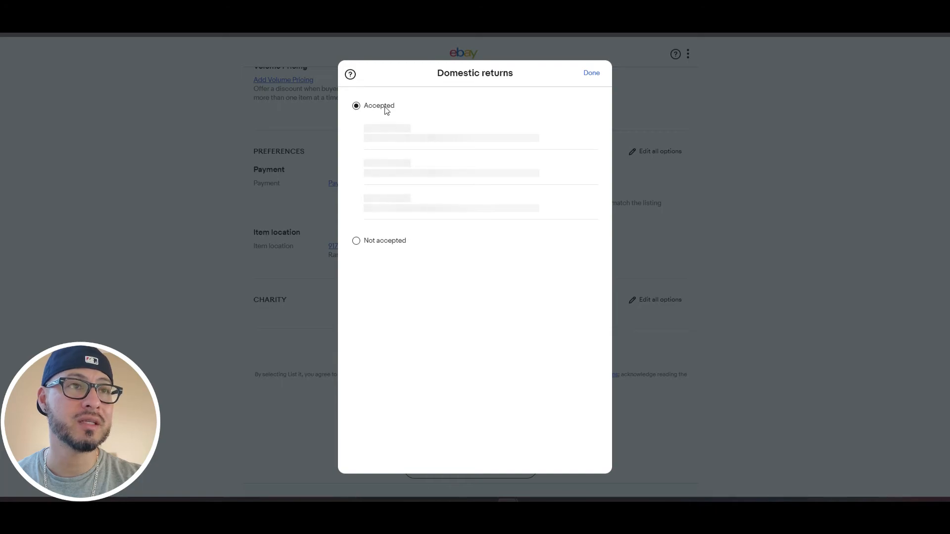
click(469, 134)
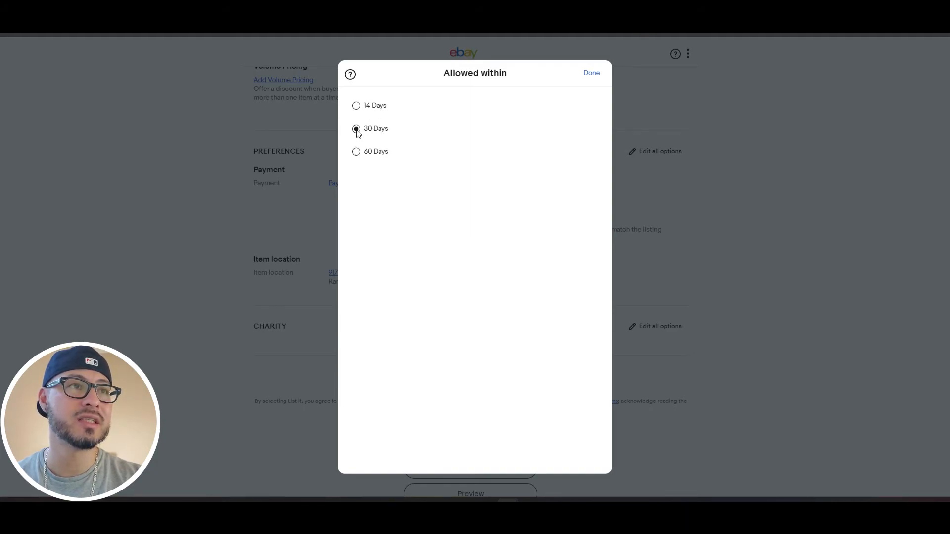
click(601, 72)
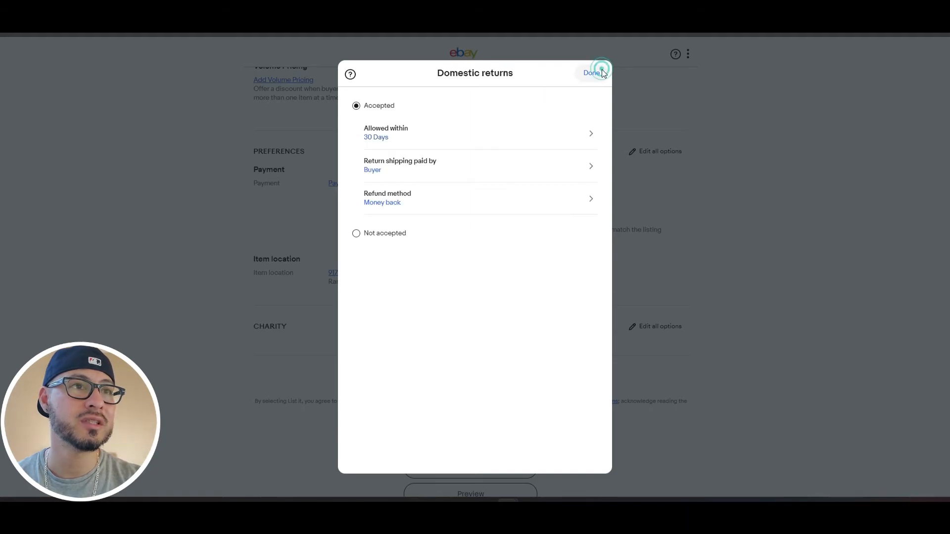
- Try the free-for-buyer return shipping option, set it back to Buyer, and save the domestic returns settings
click(402, 169)
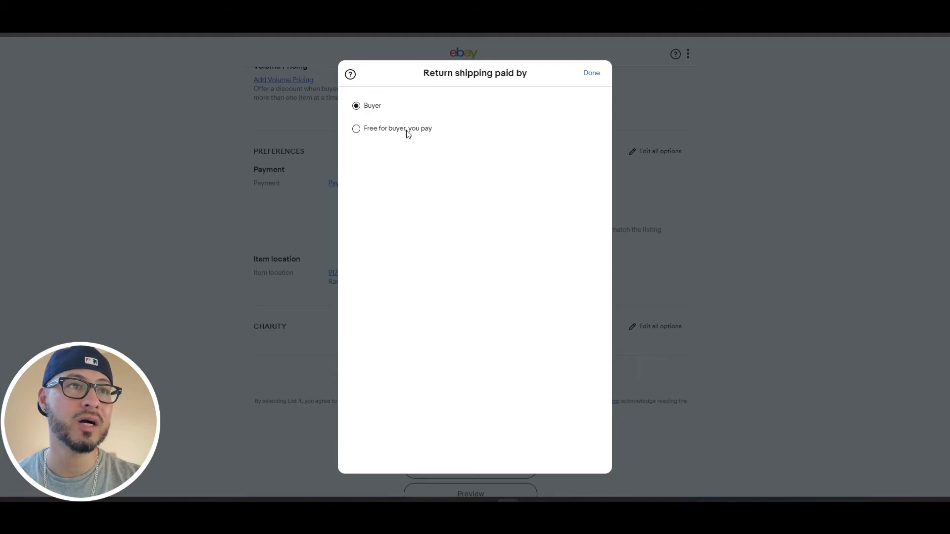
click(356, 130)
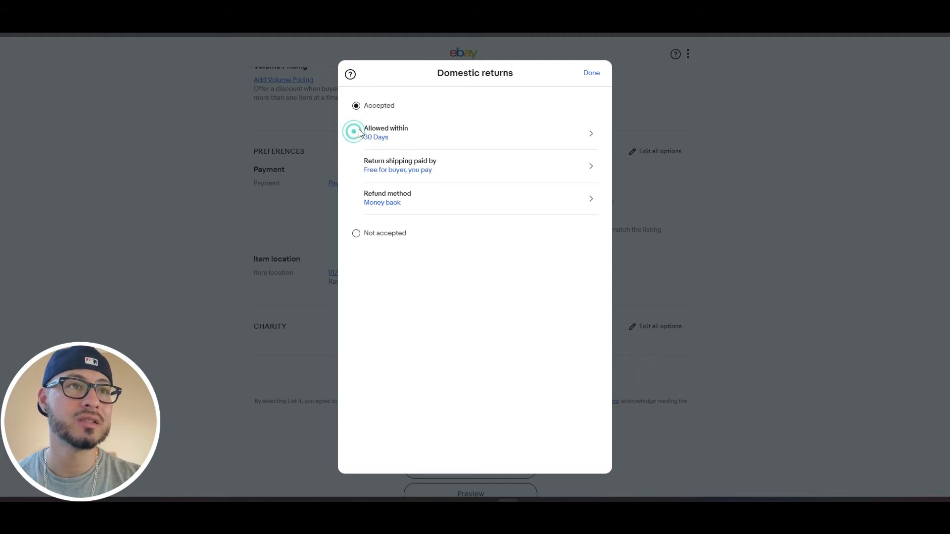
click(397, 168)
click(356, 106)
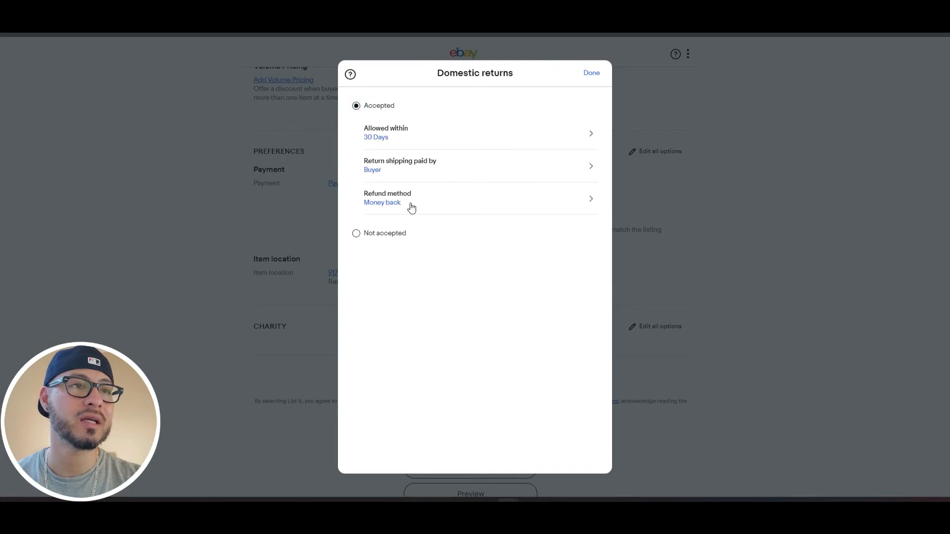
click(600, 76)
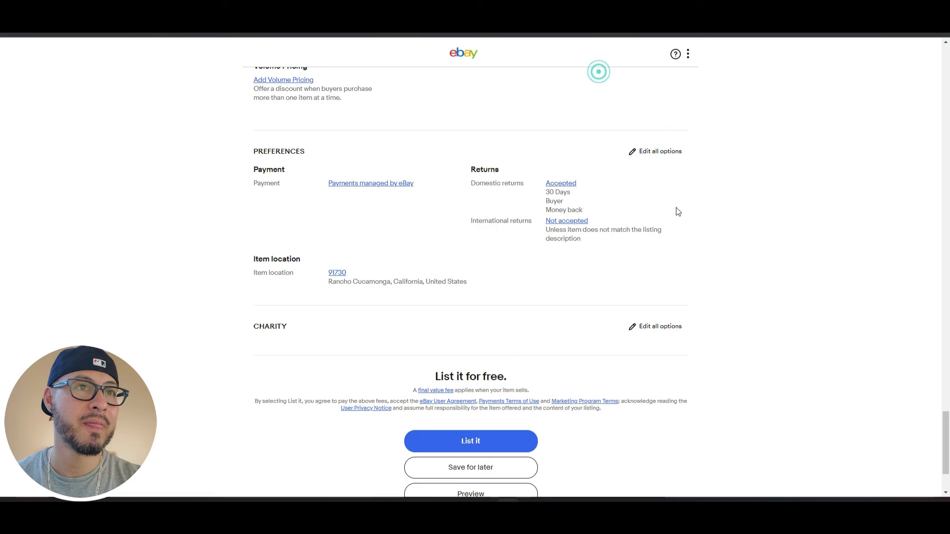
- Preview the windbreaker listing, check its price, pickup, returns, item specifics and description, and close the preview
scroll(674, 212, down, 2)
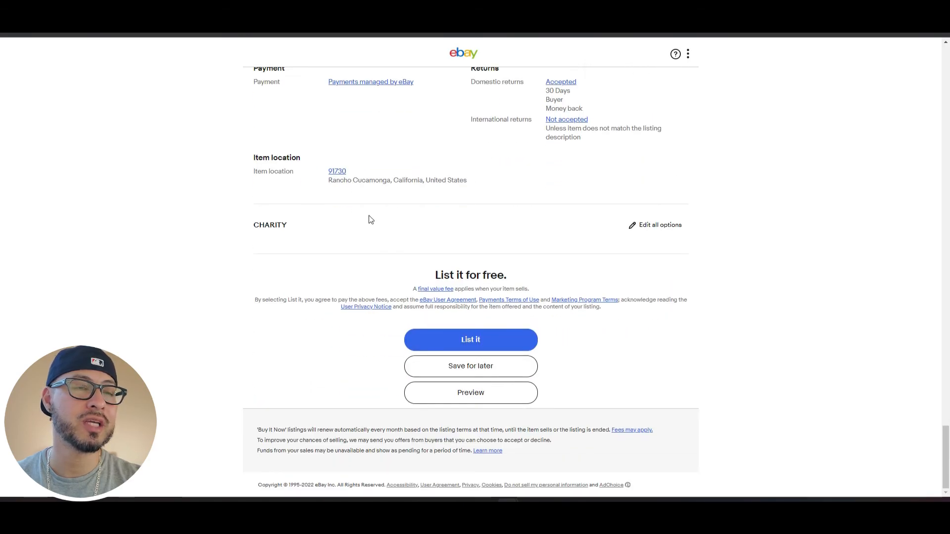
scroll(548, 289, up, 7)
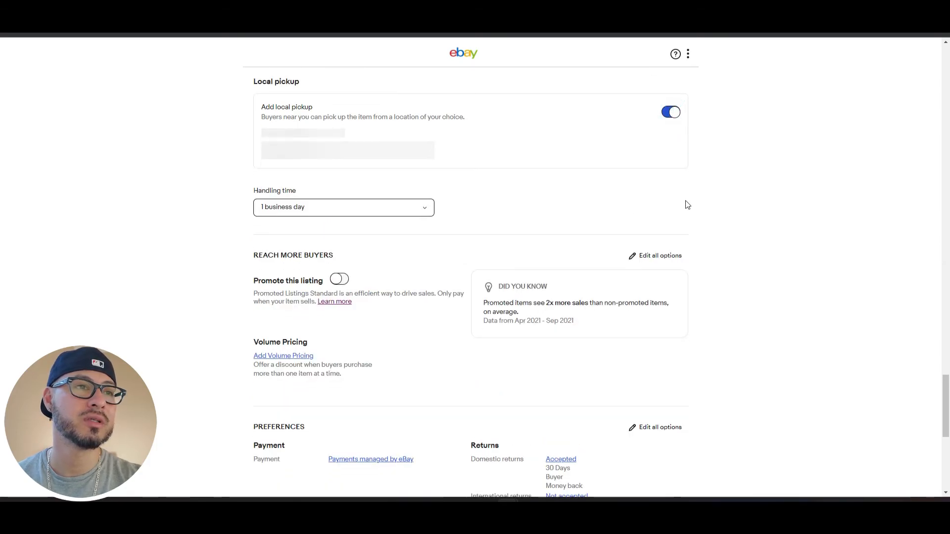
scroll(688, 227, down, 4)
scroll(691, 250, down, 3)
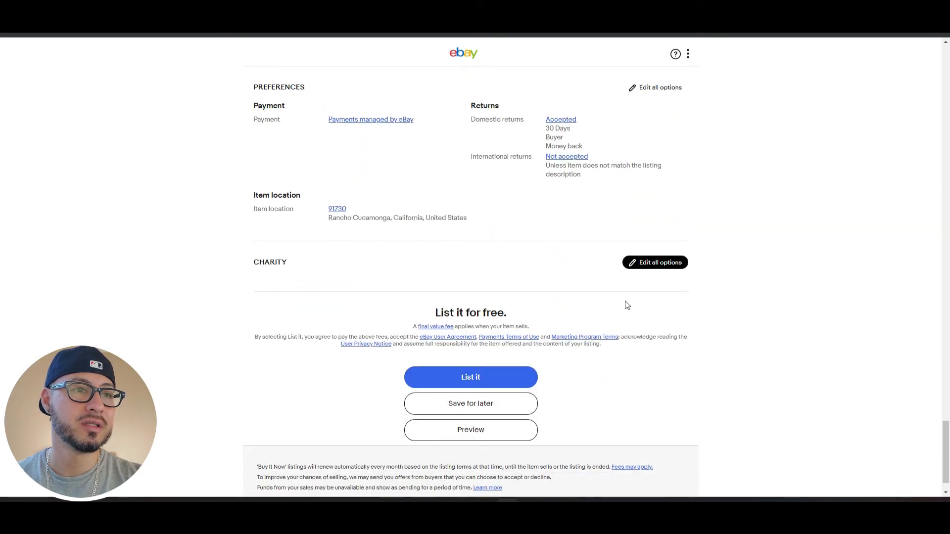
click(498, 435)
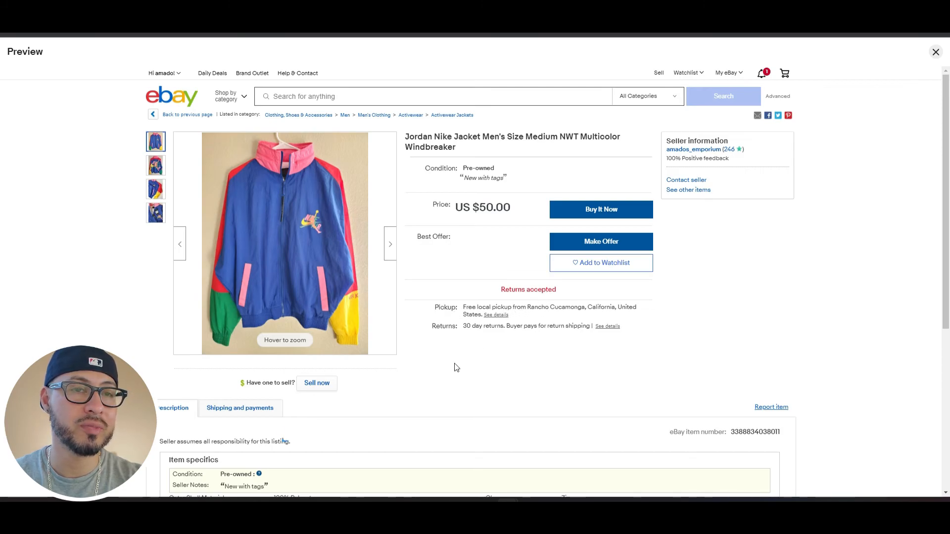
scroll(456, 366, down, 5)
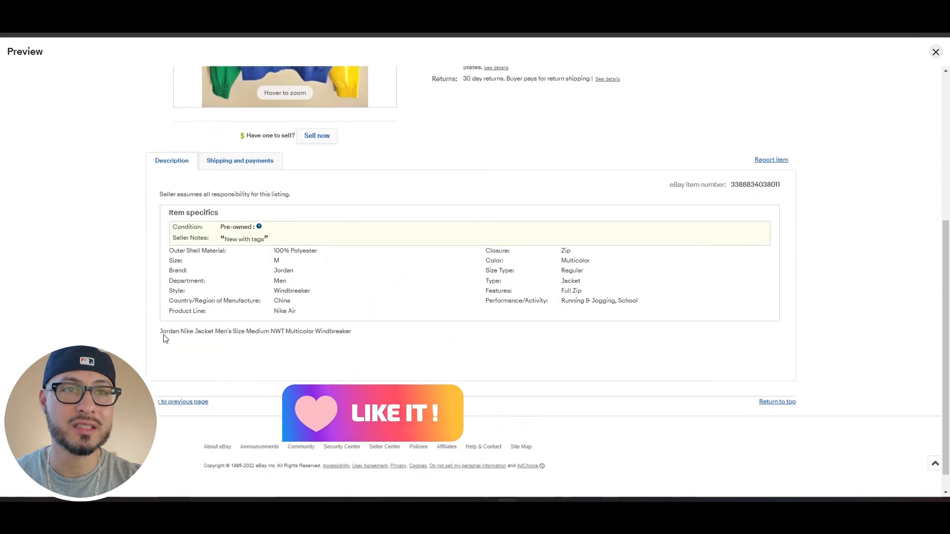
drag(160, 331, 351, 331)
drag(232, 239, 544, 285)
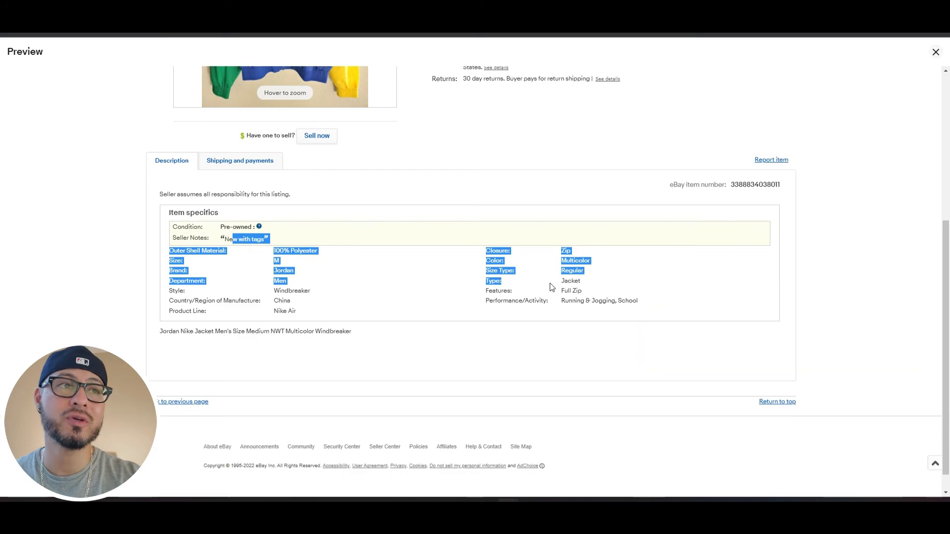
click(546, 285)
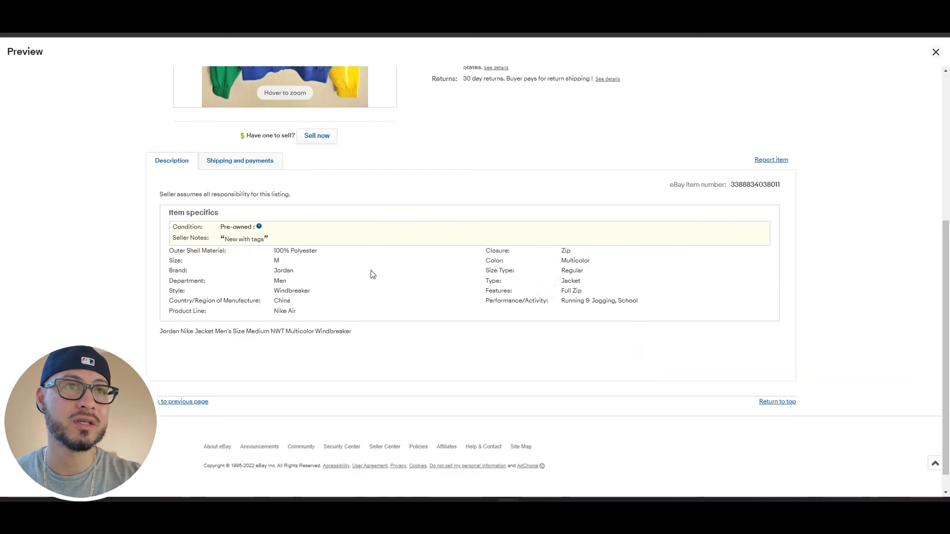
scroll(397, 308, up, 5)
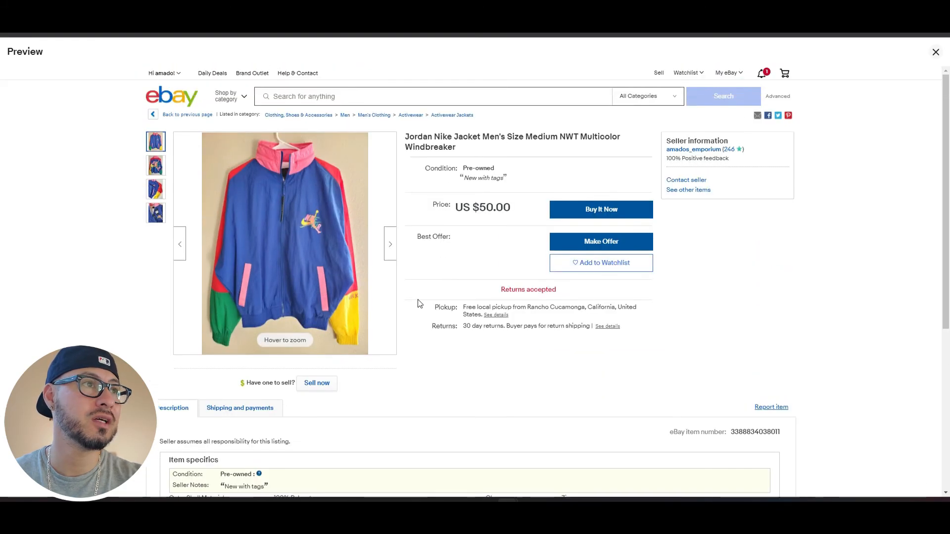
click(935, 52)
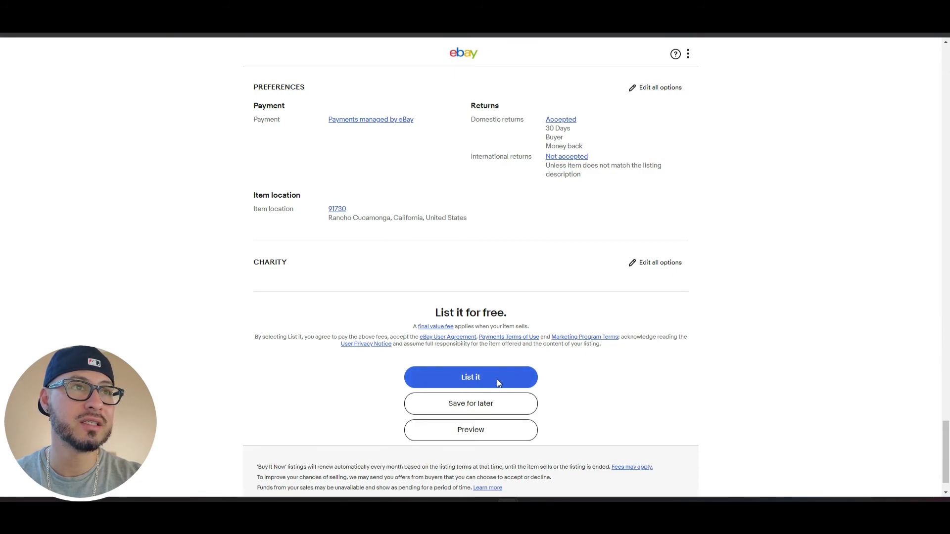
- Save the windbreaker listing for later and resume the draft for the Quad Seven toddler button-up shirt
click(498, 405)
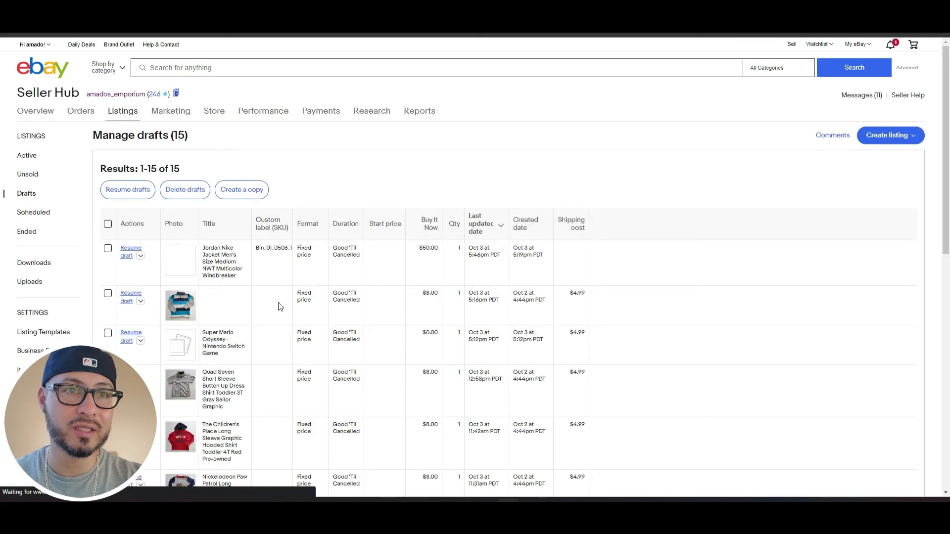
scroll(288, 301, down, 2)
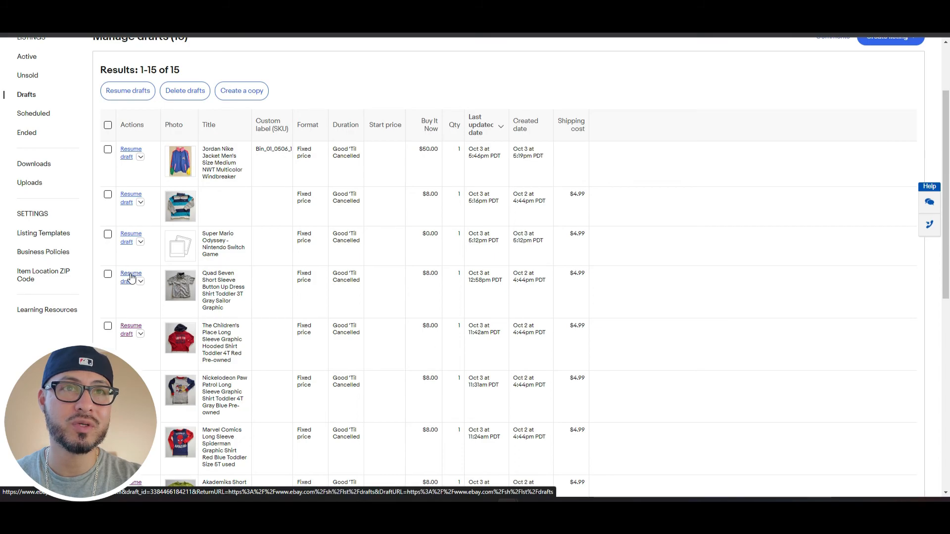
click(130, 276)
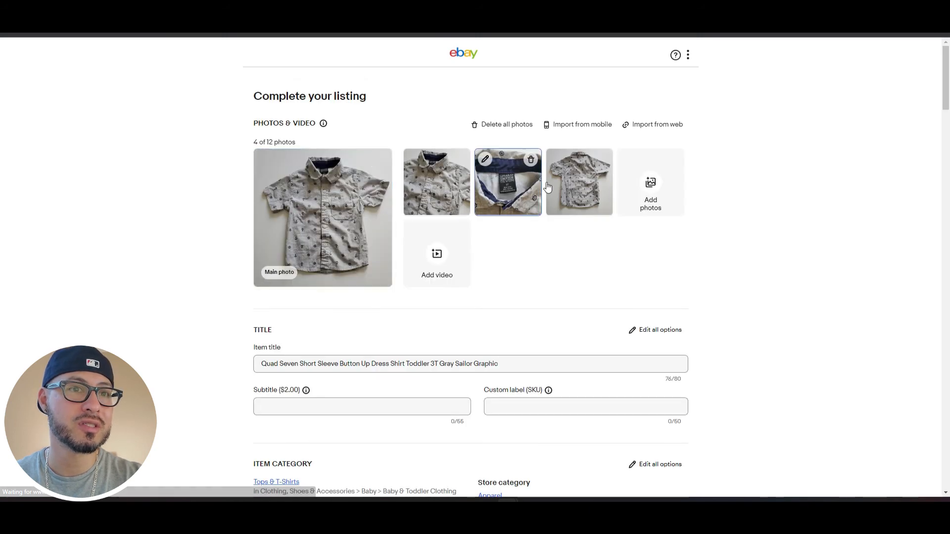
- Examine the shirt draft's photos, title, custom label, category, and required and additional item specifics
scroll(303, 345, down, 2)
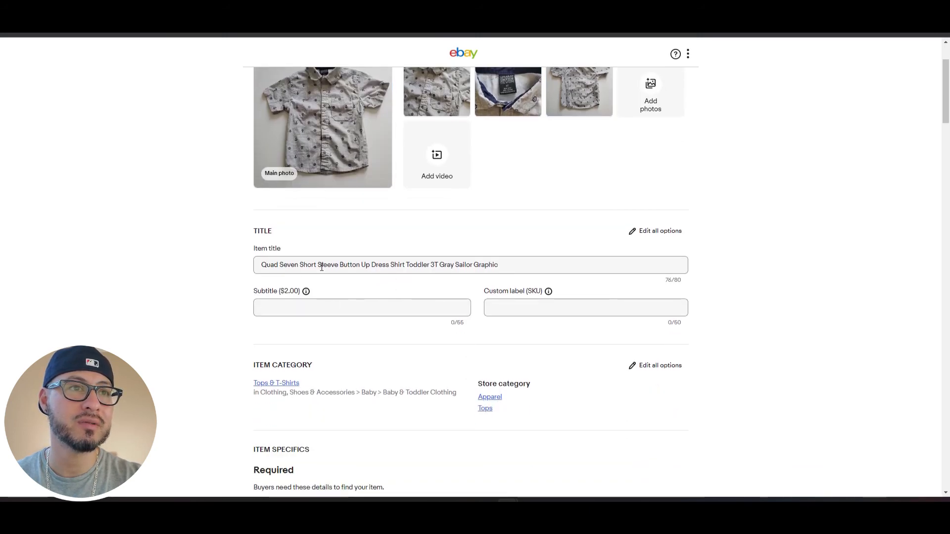
scroll(468, 353, down, 1)
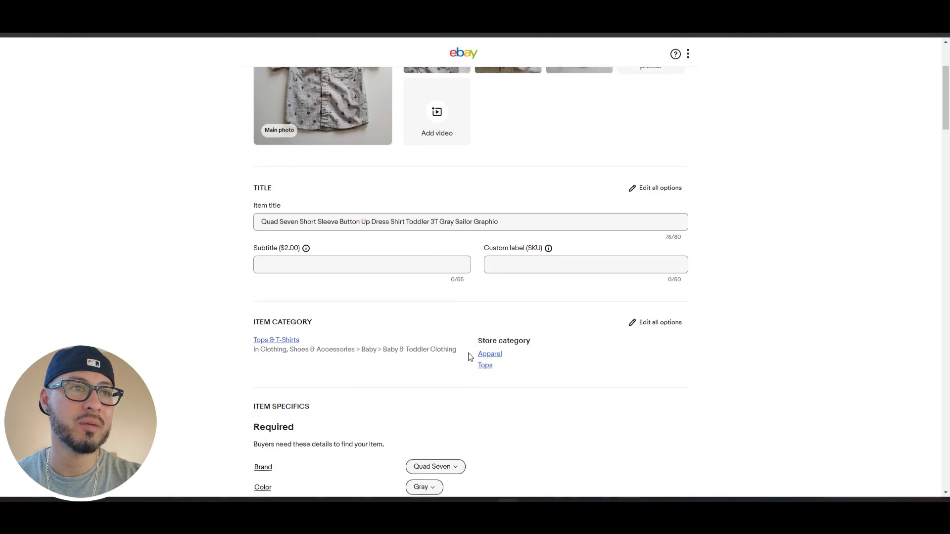
click(512, 256)
scroll(403, 283, down, 2)
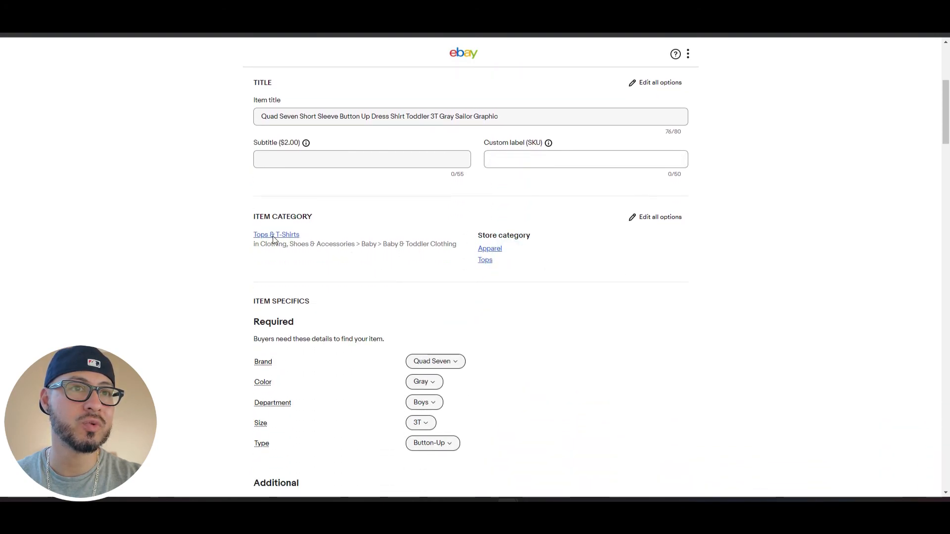
scroll(318, 259, down, 3)
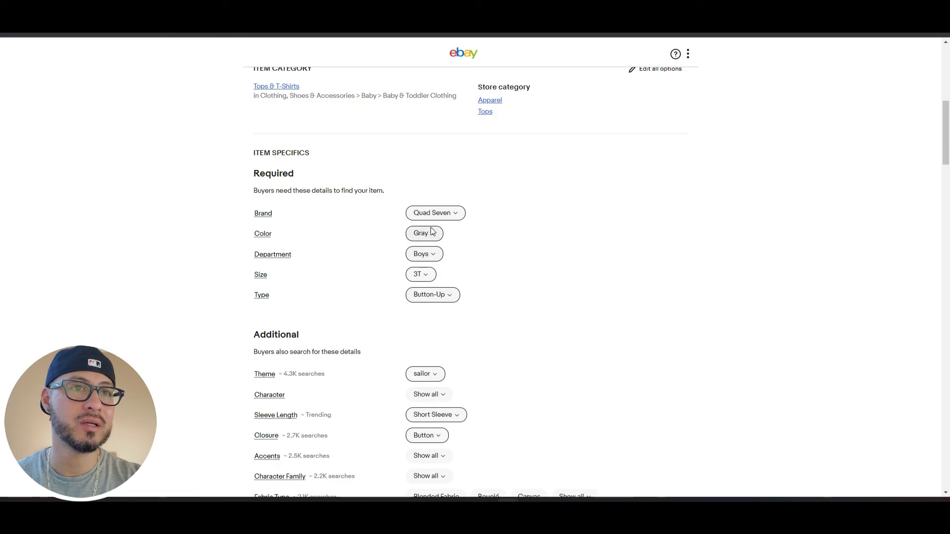
scroll(538, 269, down, 2)
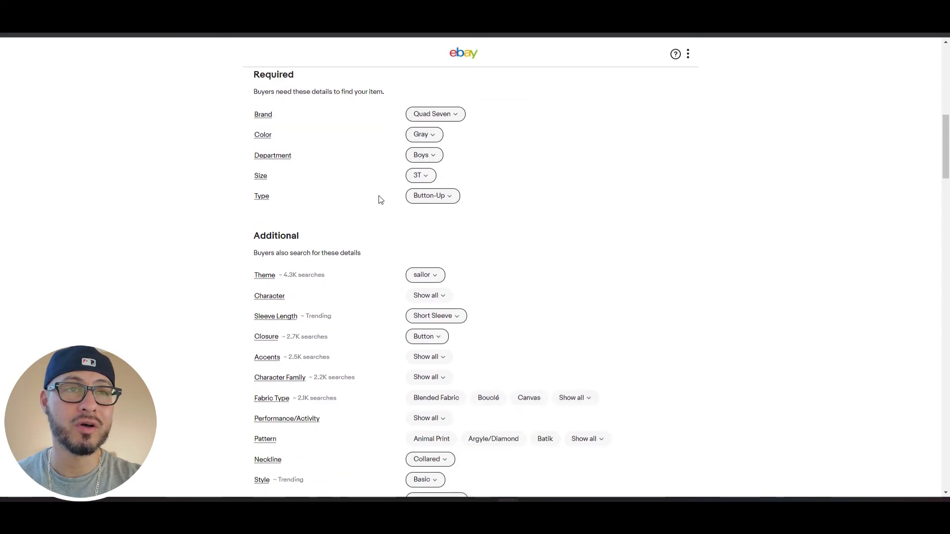
mouse_move(248, 128)
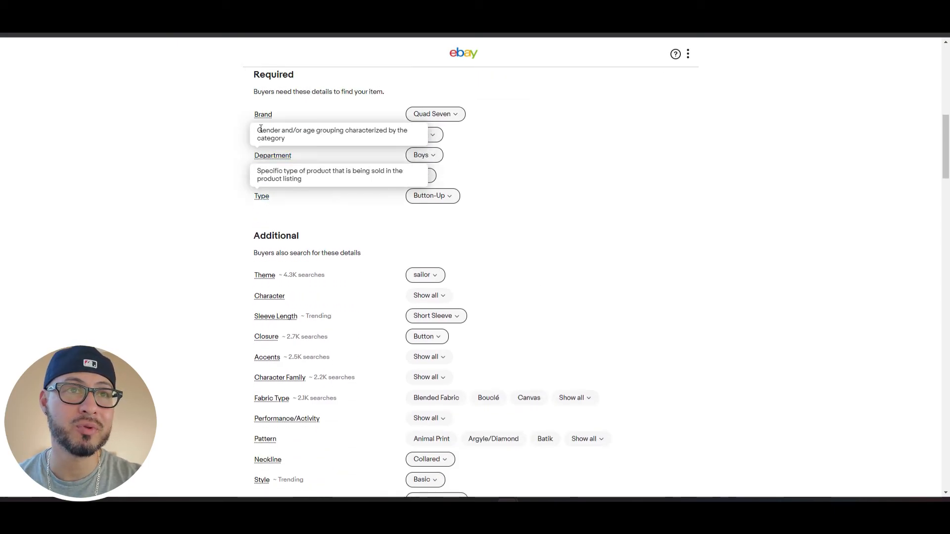
scroll(361, 249, down, 2)
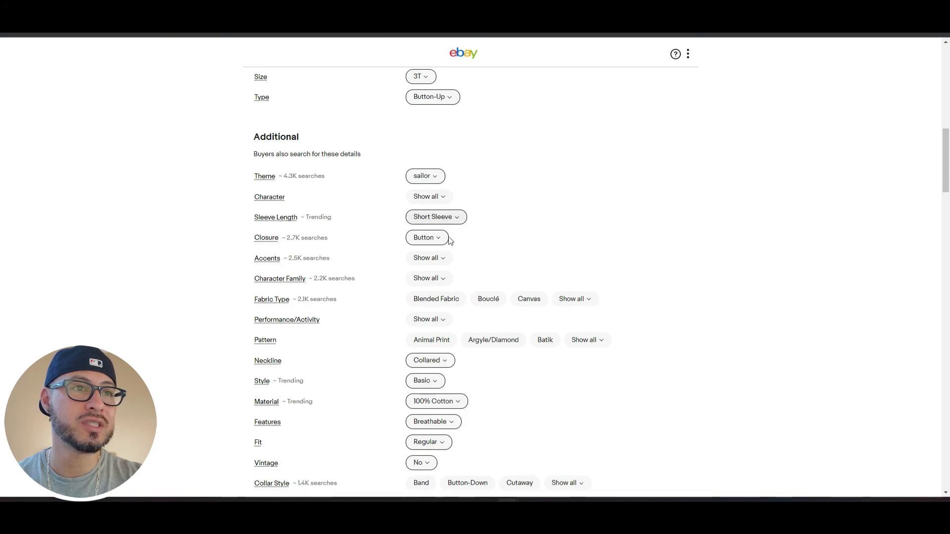
scroll(456, 253, down, 1)
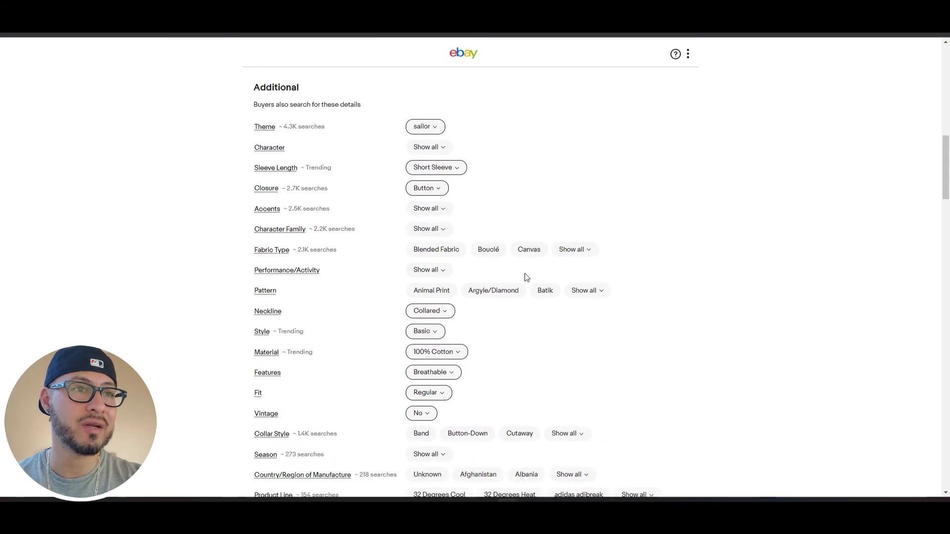
scroll(345, 314, down, 2)
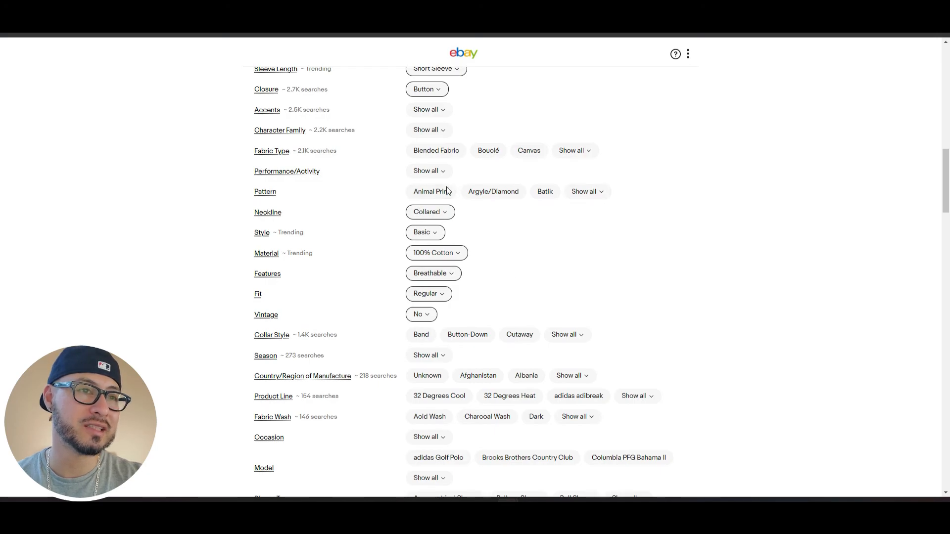
scroll(343, 289, down, 2)
scroll(338, 291, down, 4)
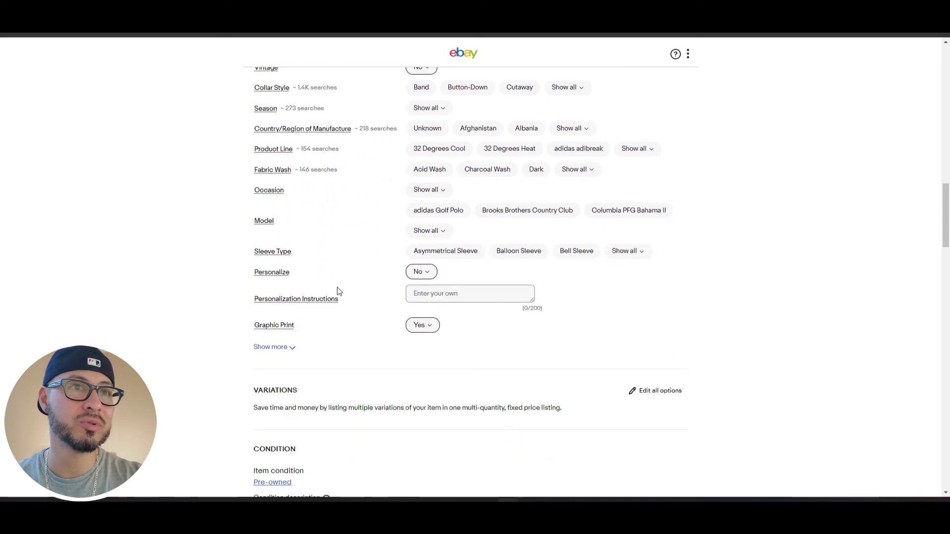
- Examine the shirt draft's item condition, condition description and item description template
scroll(339, 291, down, 5)
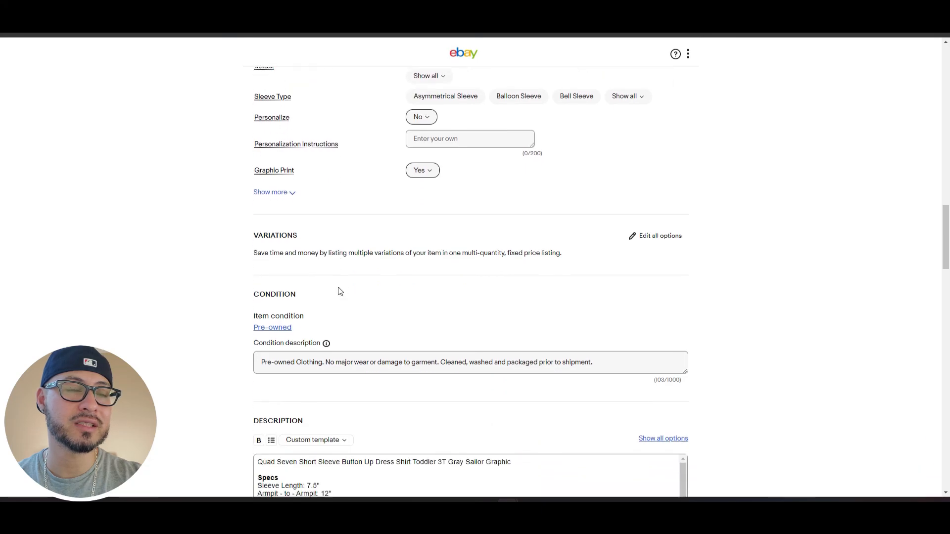
drag(261, 220, 602, 240)
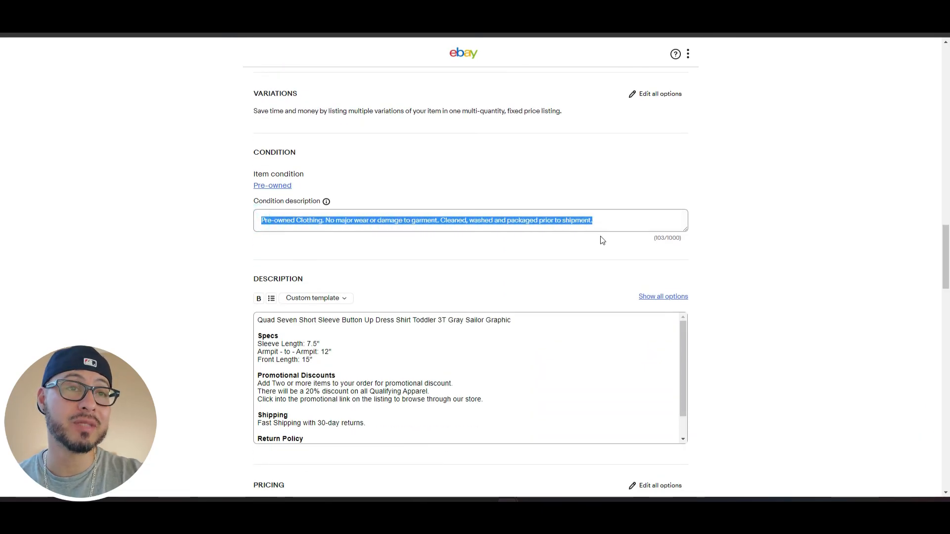
click(334, 243)
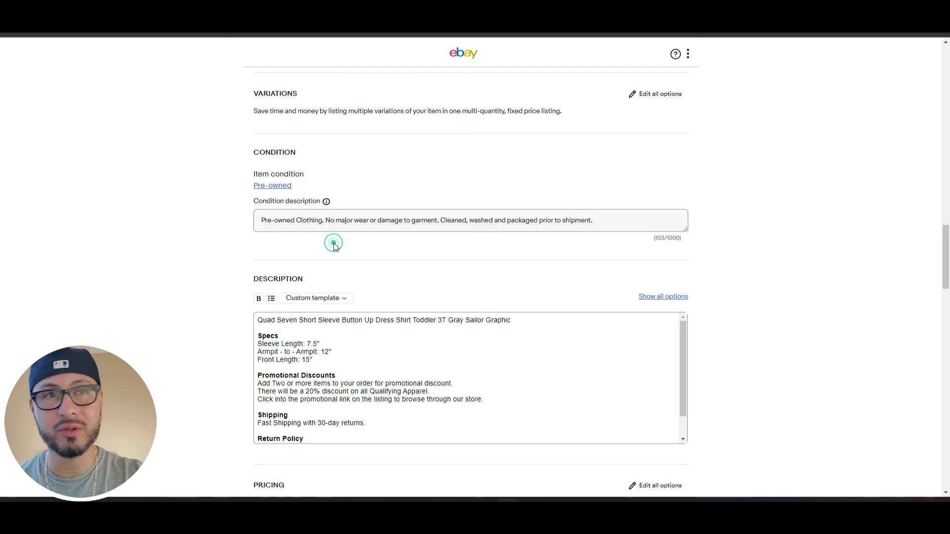
drag(267, 220, 611, 217)
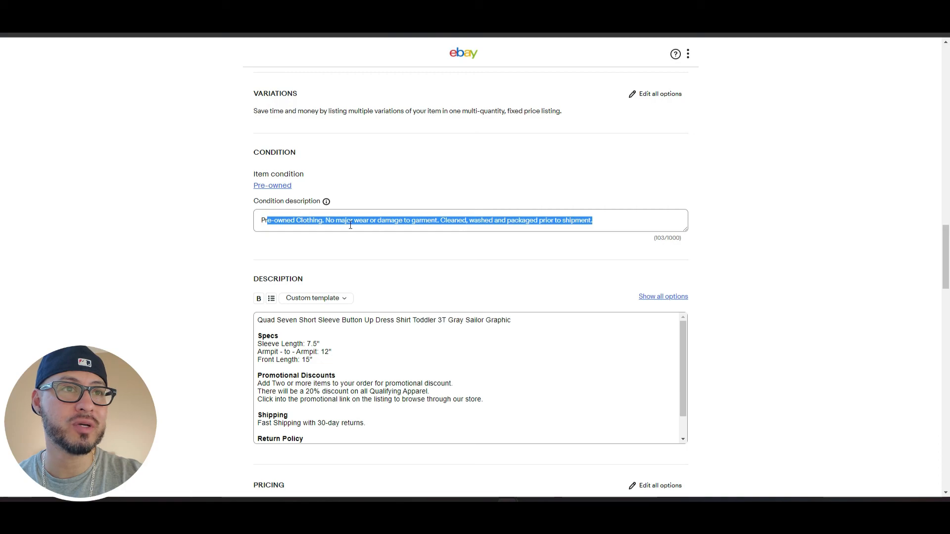
click(439, 243)
scroll(361, 358, down, 2)
scroll(361, 358, up, 2)
scroll(206, 339, down, 1)
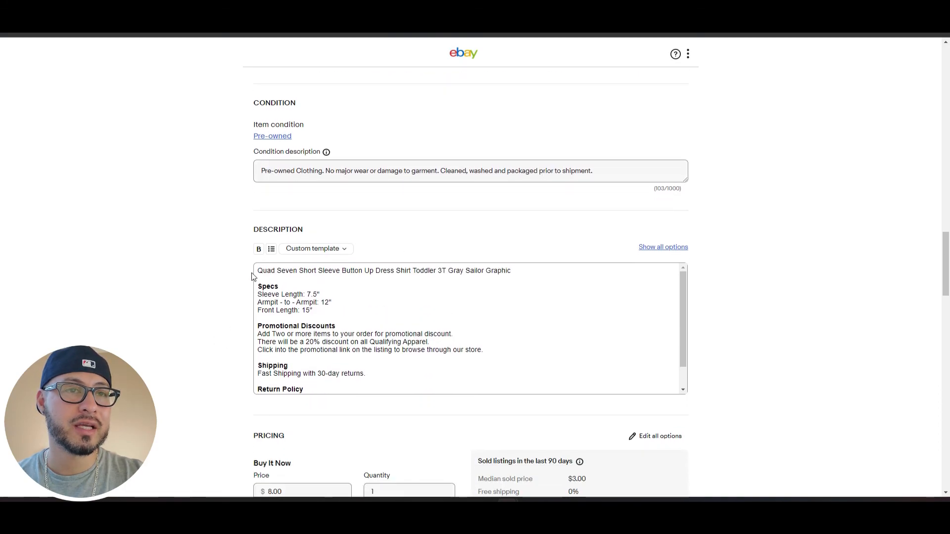
- Examine the shirt draft's description by highlighting its title line and the template text on specs, promotional discounts, shipping and return policy
drag(258, 271, 545, 268)
click(544, 268)
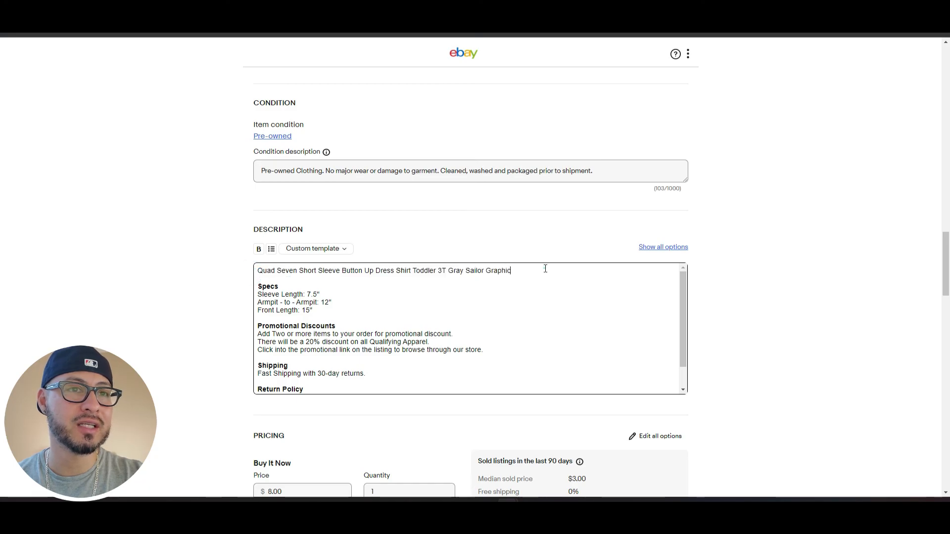
drag(257, 287, 322, 415)
click(335, 371)
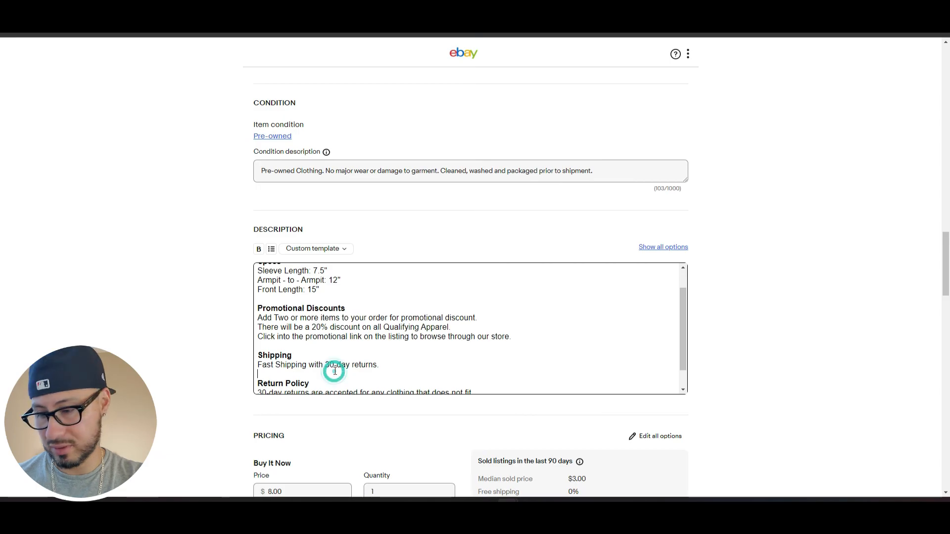
scroll(334, 371, up, 1)
key(ctrl+z)
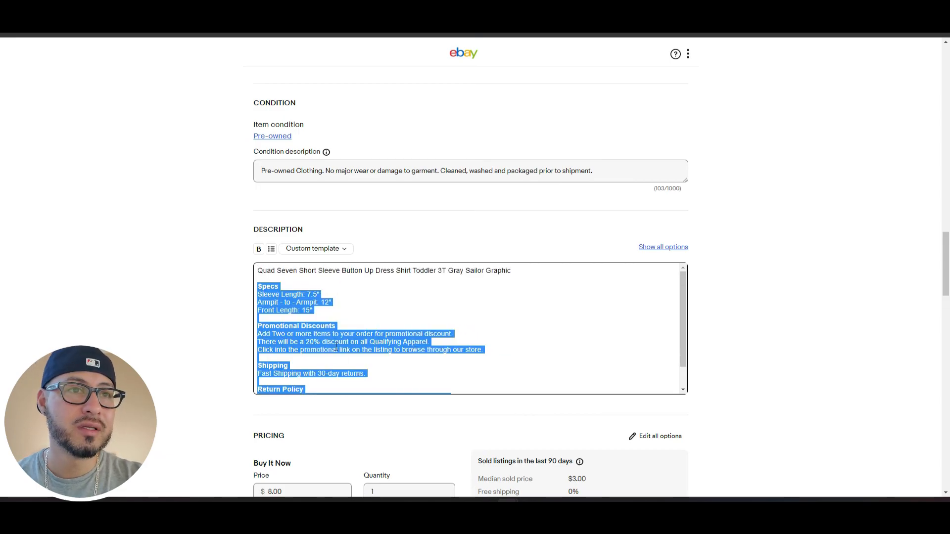
click(336, 347)
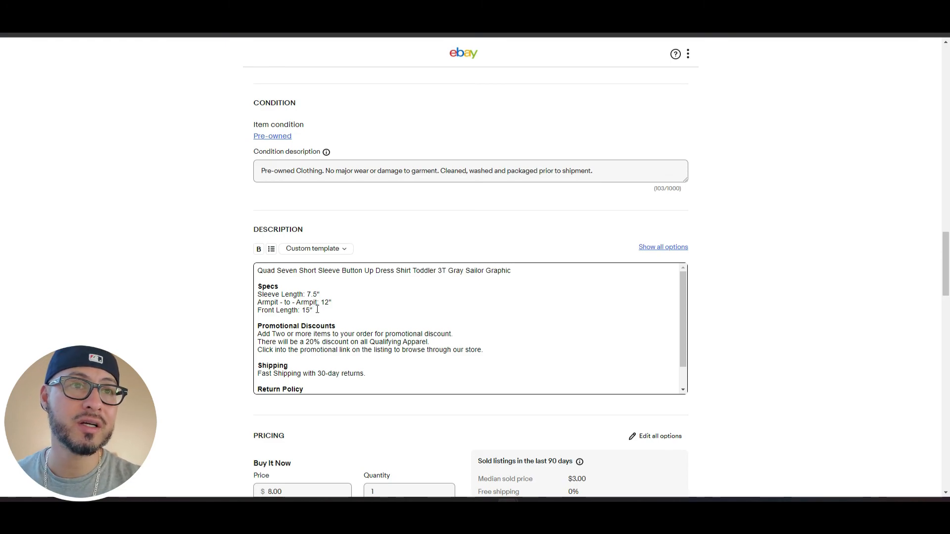
- Examine the shirt draft's pricing, package details, domestic and international shipping, local pickup, handling time, promotion and return preferences
scroll(185, 319, down, 5)
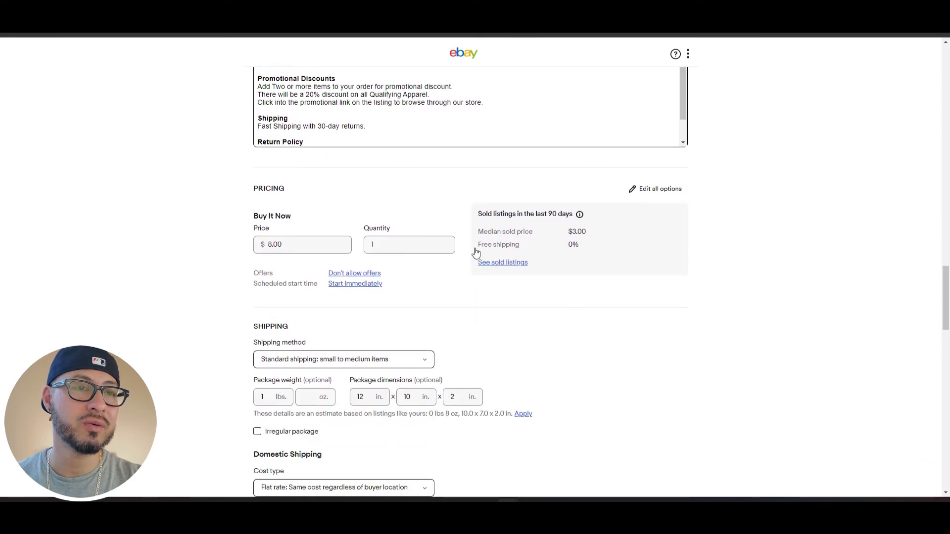
scroll(495, 304, down, 3)
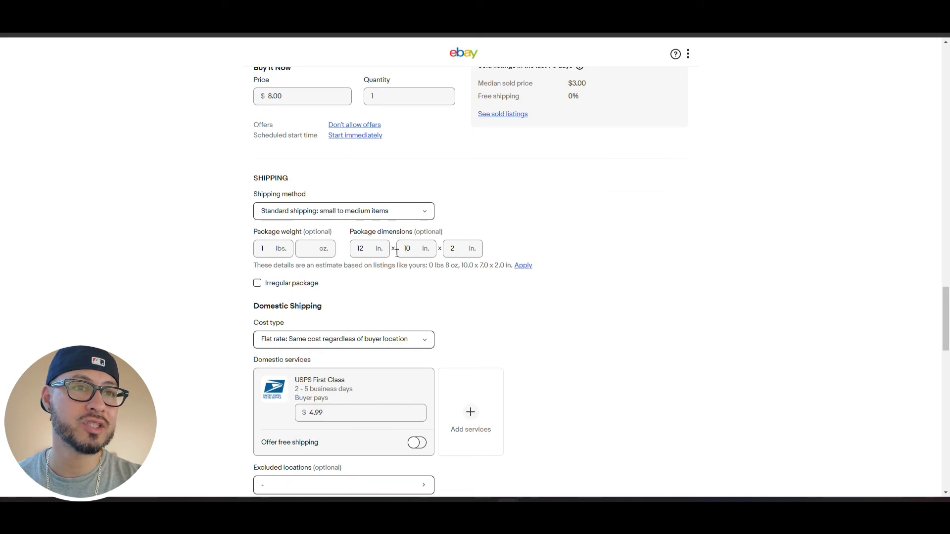
scroll(385, 317, down, 2)
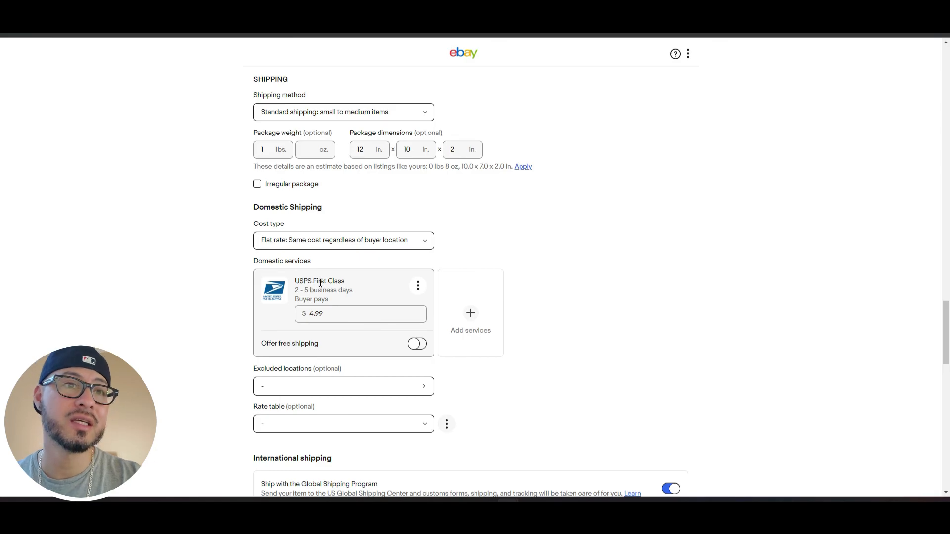
click(331, 311)
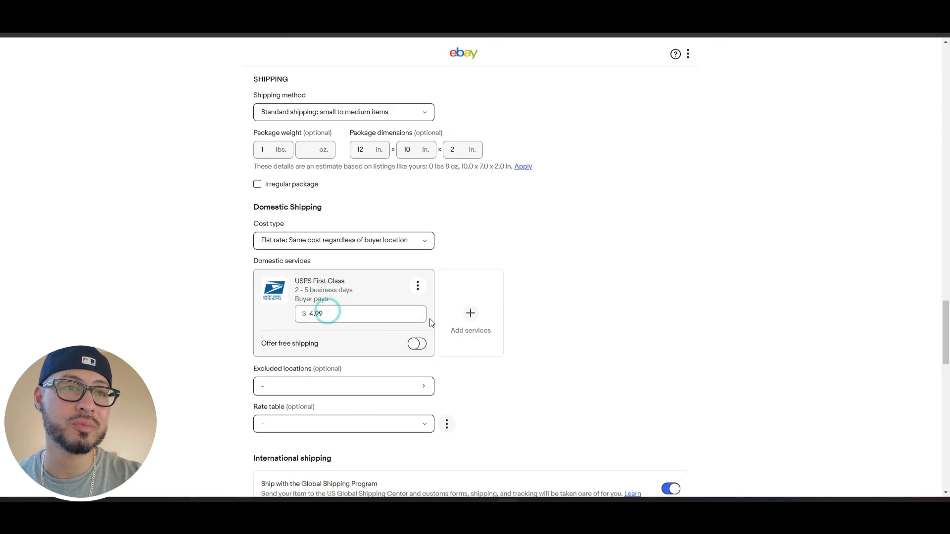
scroll(556, 354, down, 4)
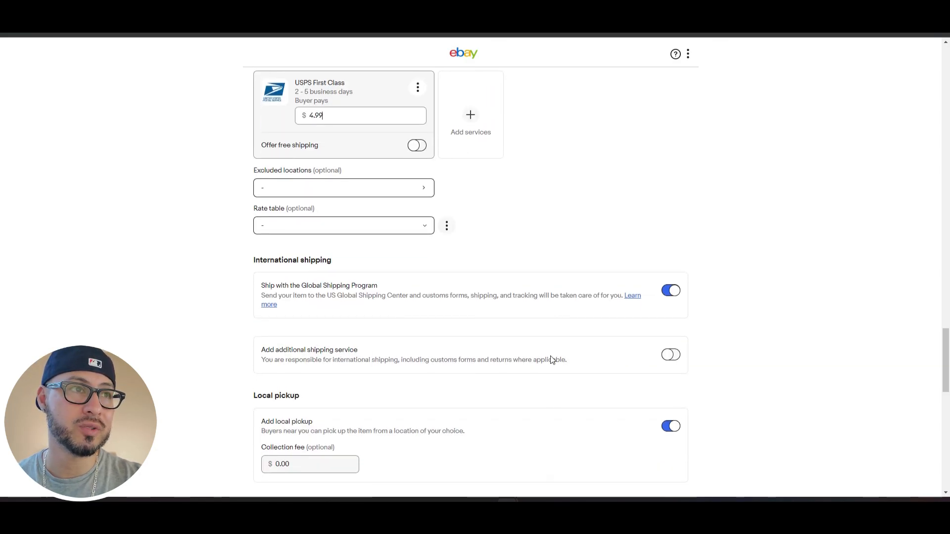
scroll(551, 355, down, 2)
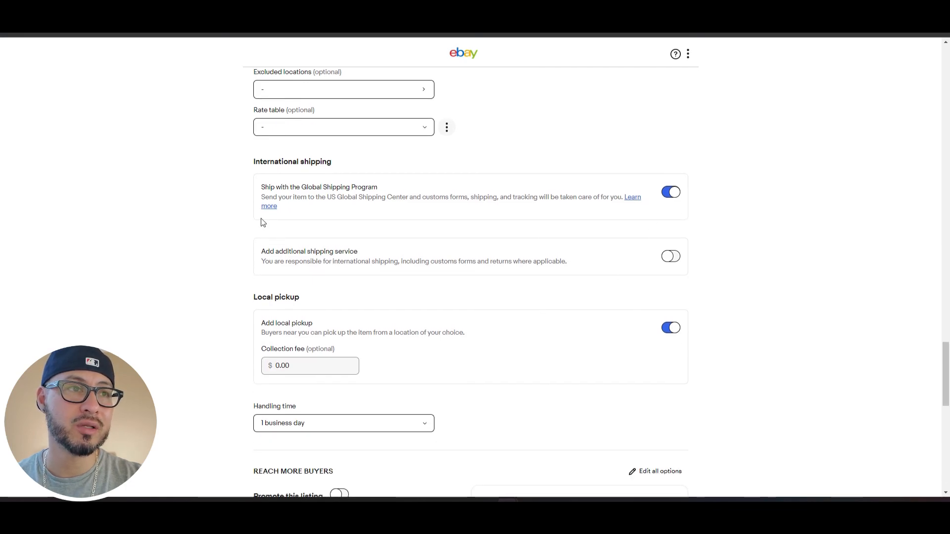
scroll(539, 399, down, 6)
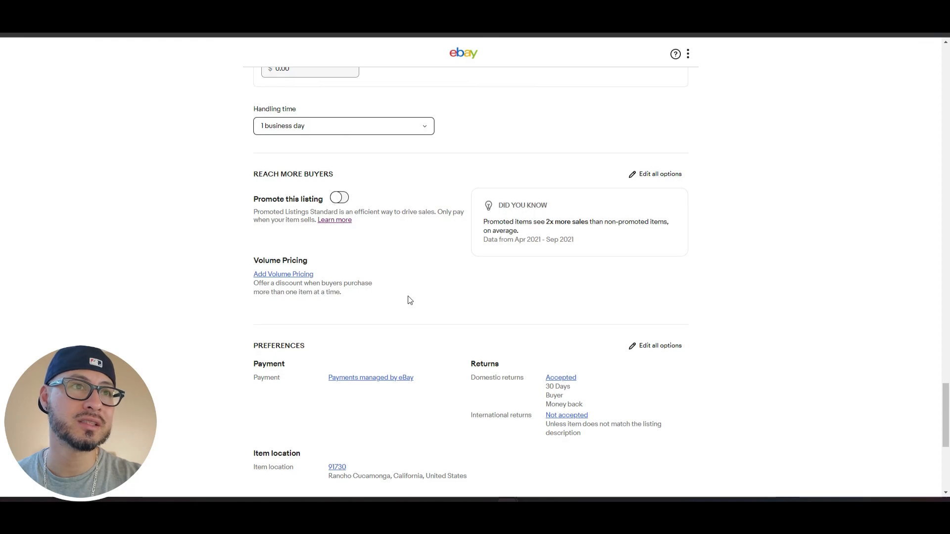
scroll(407, 297, down, 3)
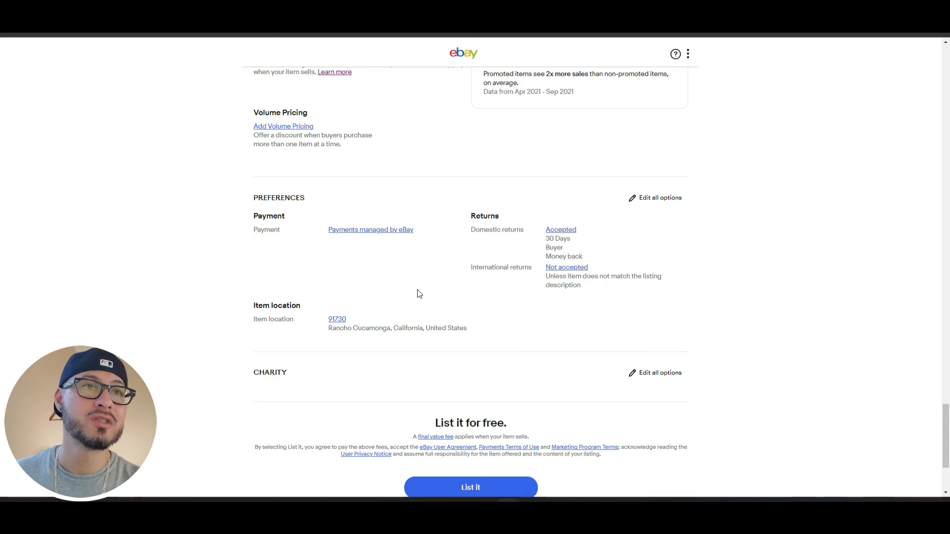
- Turn on promotion for the shirt listing to show its ad rate and campaign options, and turn it off again
scroll(430, 278, up, 1)
click(339, 99)
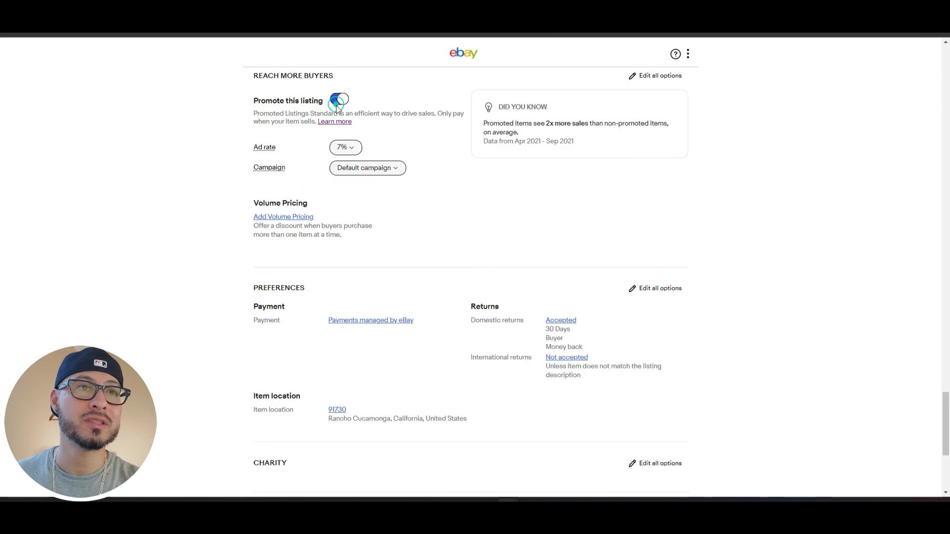
click(342, 100)
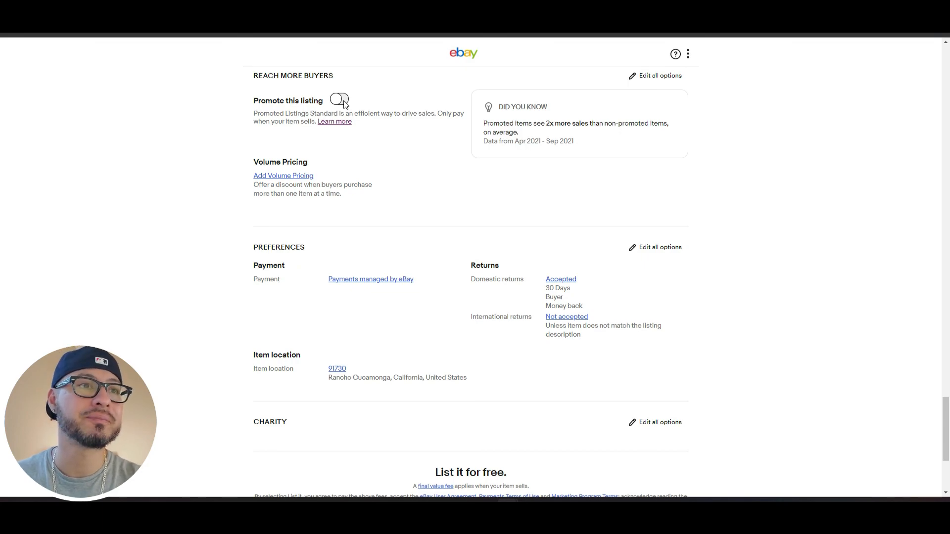
- Preview the shirt listing and check its photos, price, shipping, returns, item specifics and description
scroll(366, 129, down, 2)
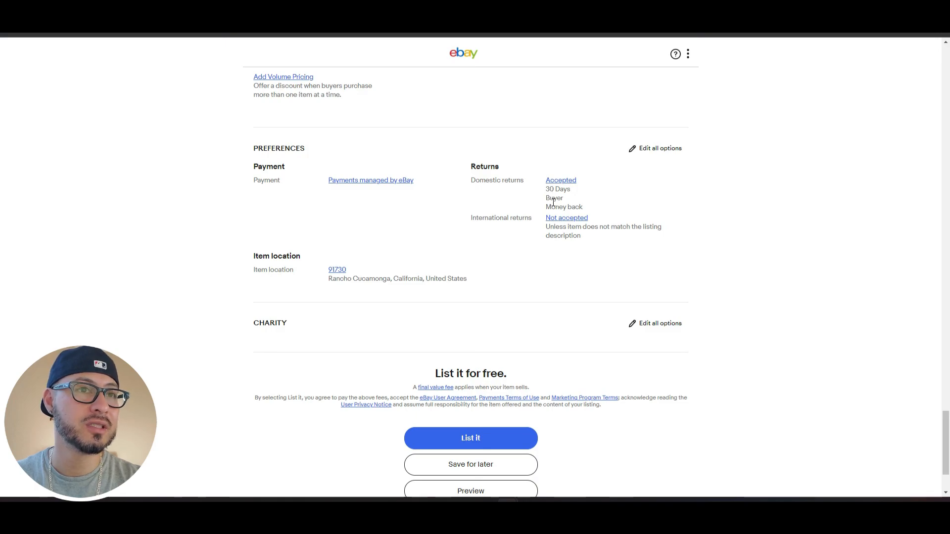
scroll(591, 302, down, 2)
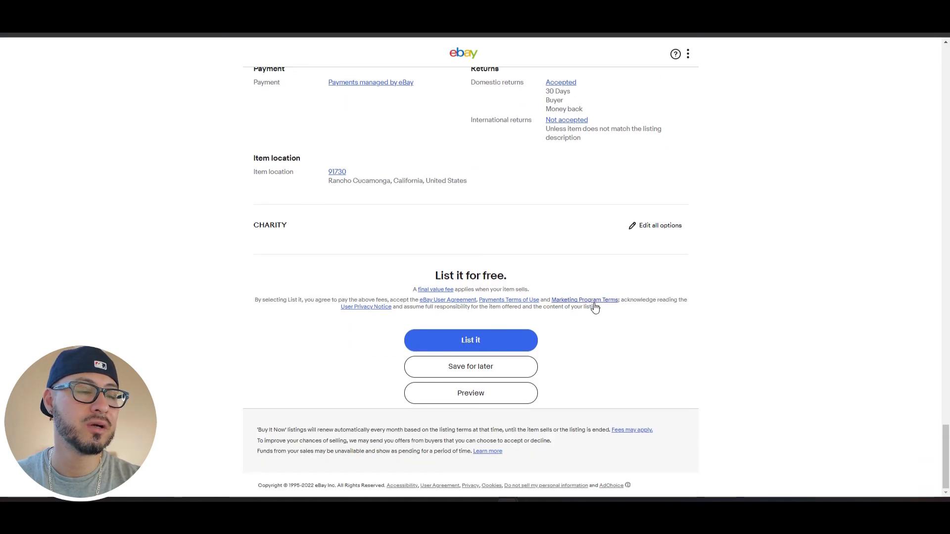
click(496, 396)
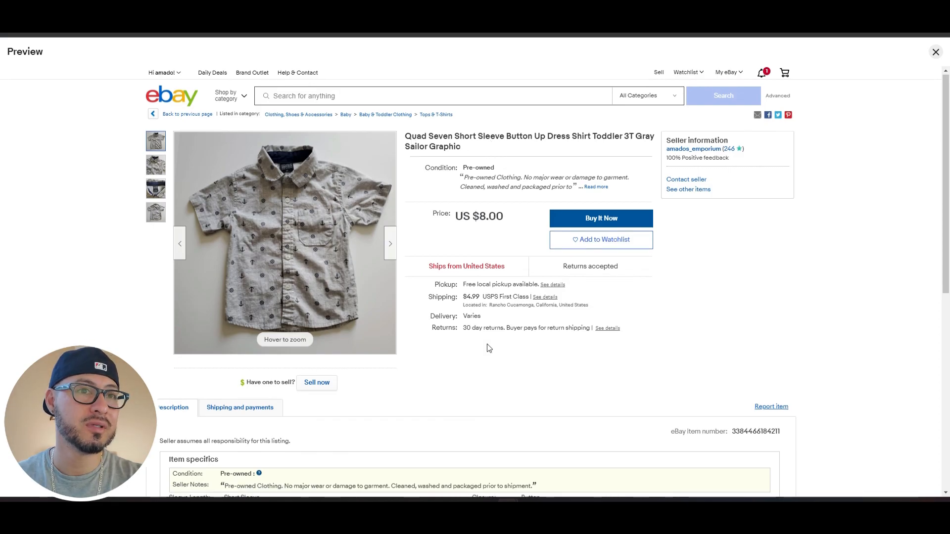
scroll(486, 342, down, 3)
scroll(326, 385, down, 3)
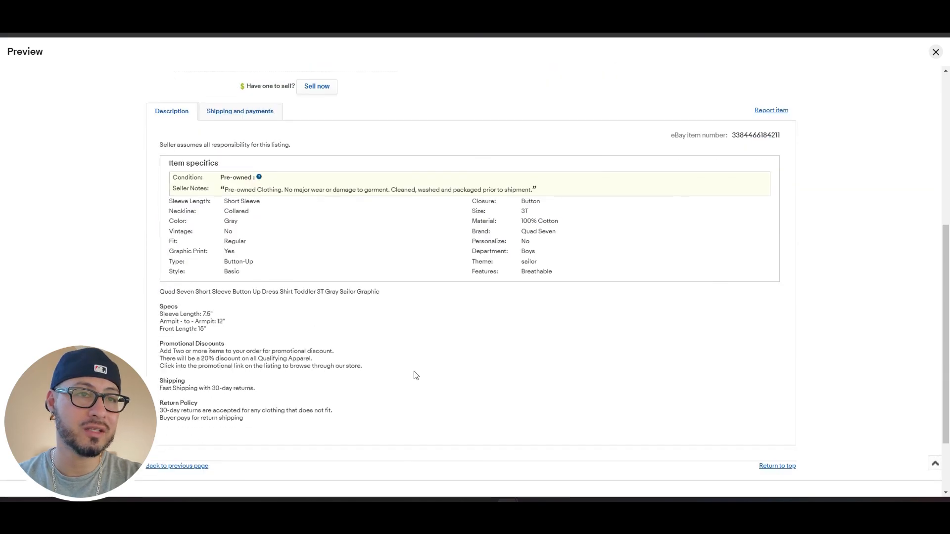
scroll(415, 374, up, 5)
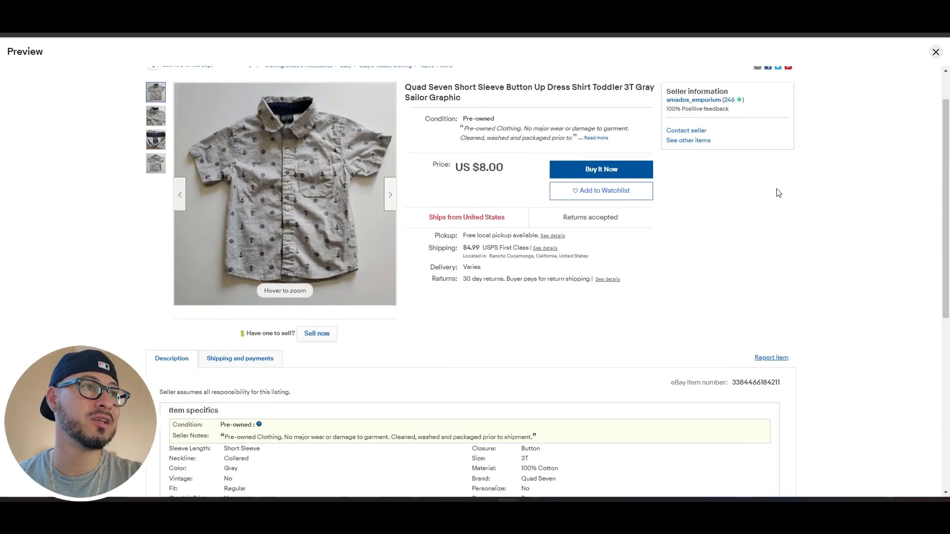
- Close the preview and publish the shirt listing
scroll(778, 193, up, 1)
click(935, 52)
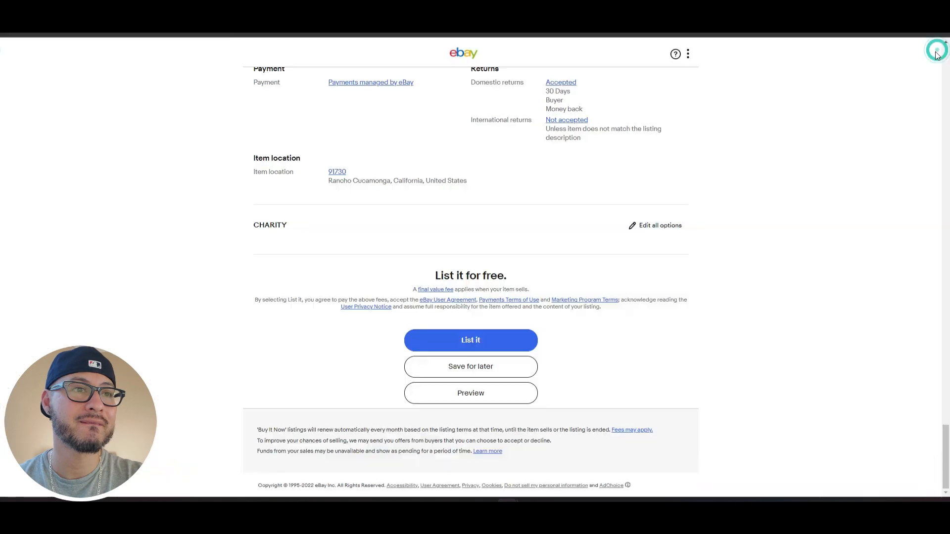
click(486, 348)
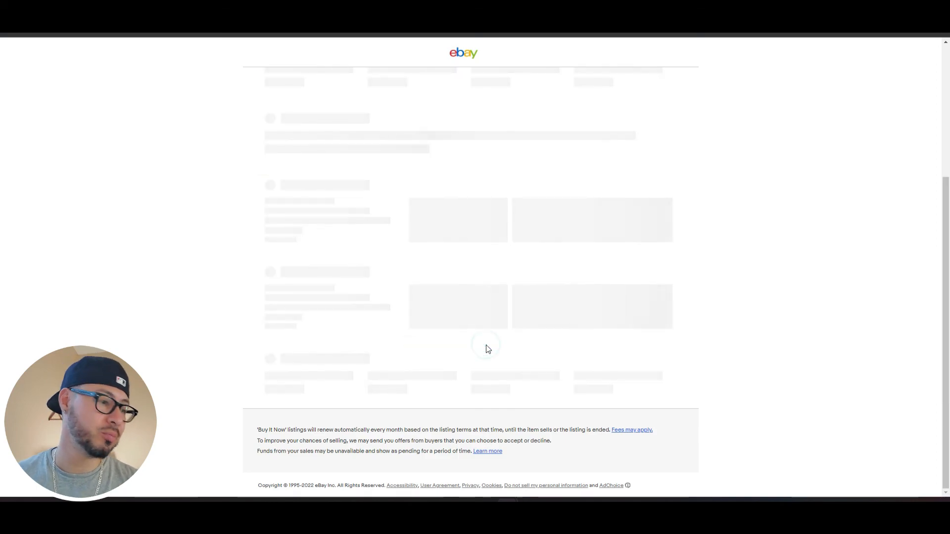